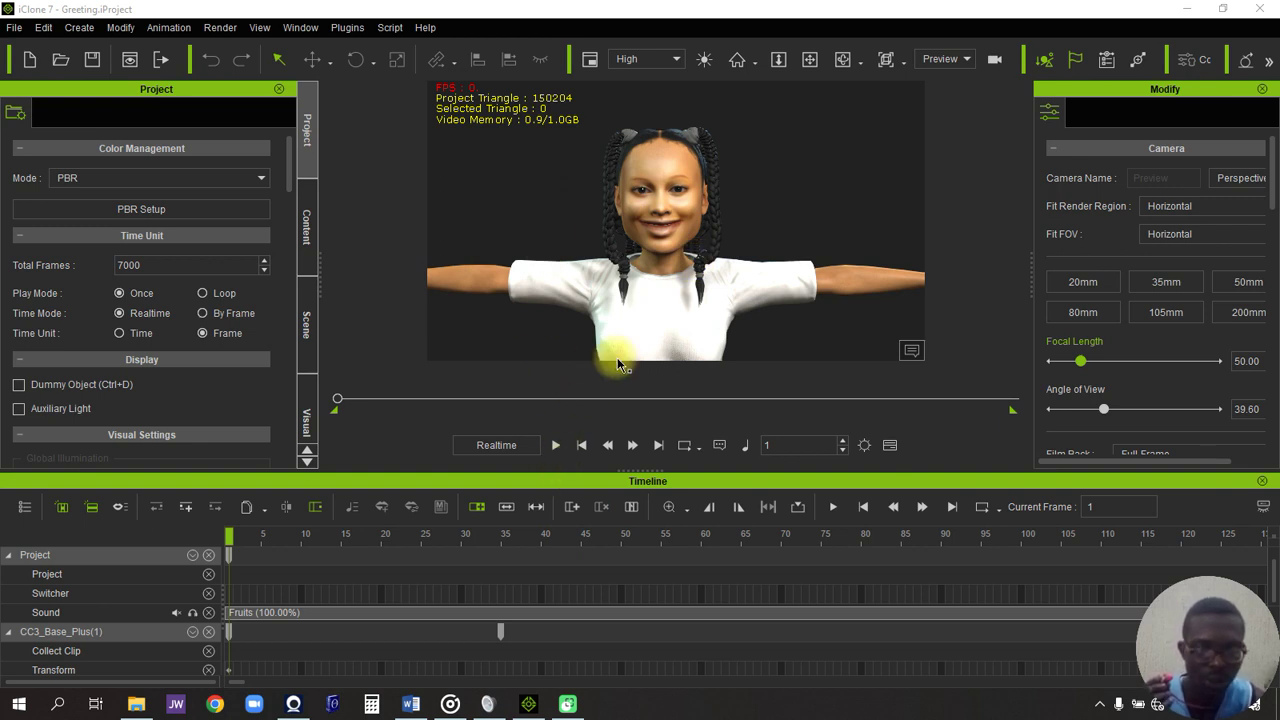
Play the character animation with its music, pausing around frame 1477
left_click(553, 445)
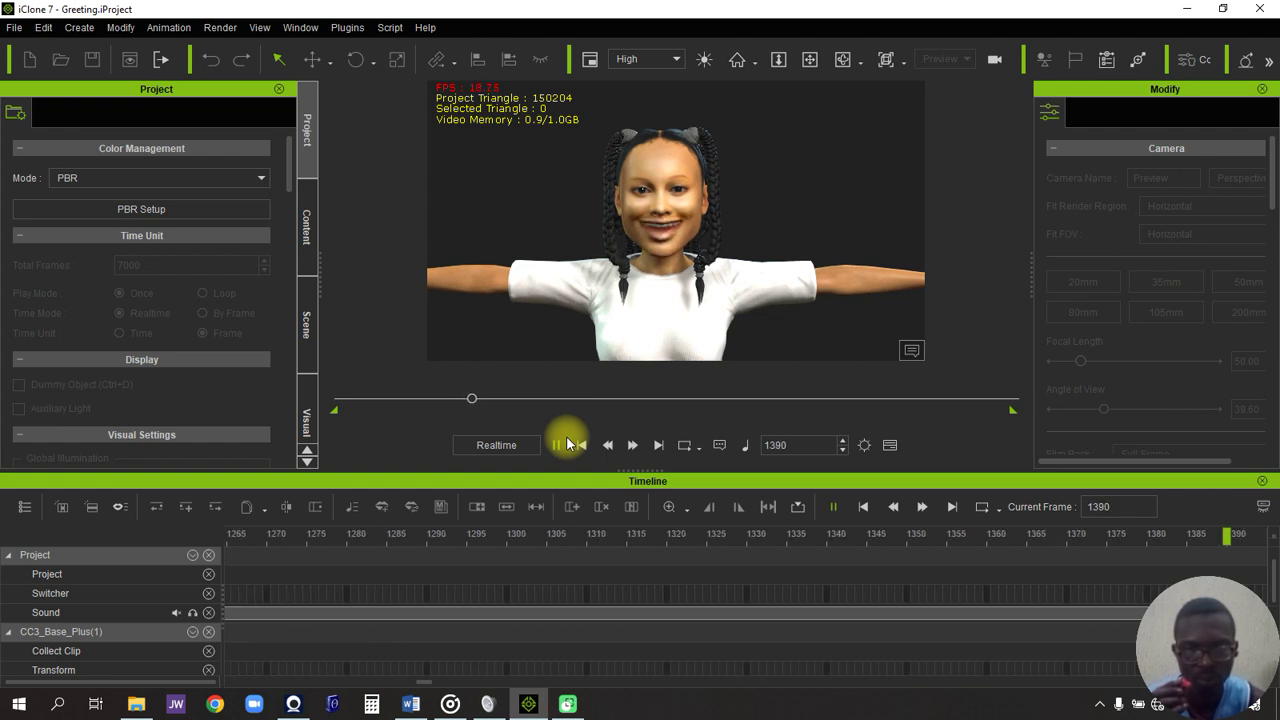
left_click(562, 443)
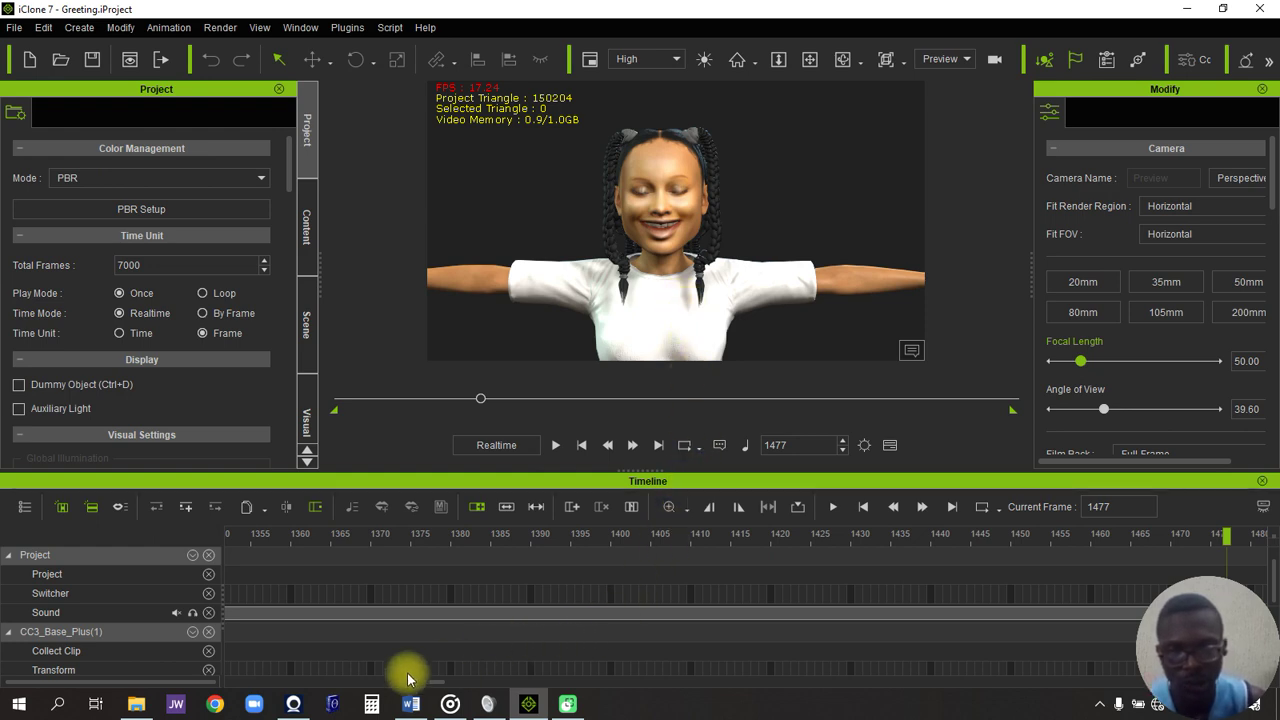
Close the Sound settings window and bring up Groove Music
left_click(486, 702)
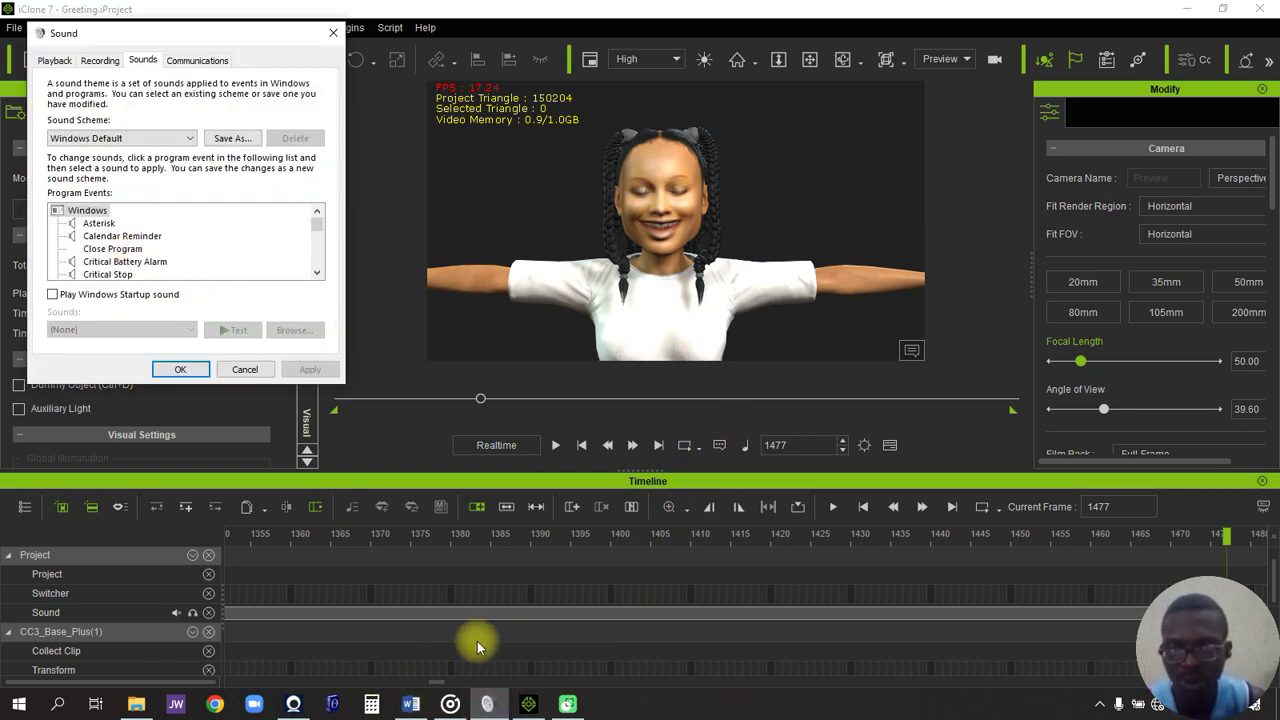
left_click(333, 32)
left_click(450, 703)
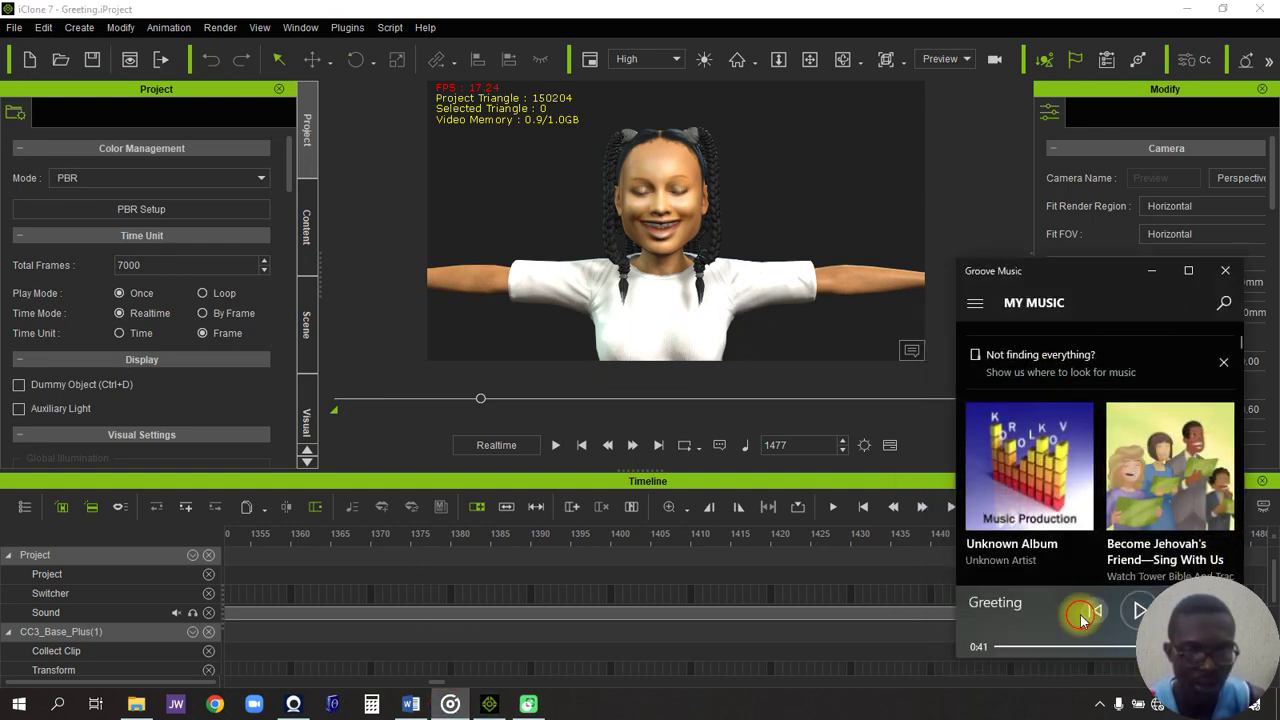
Replay the Greeting track from 0:00, then pause it near the start
left_click(1096, 614)
left_click(1134, 614)
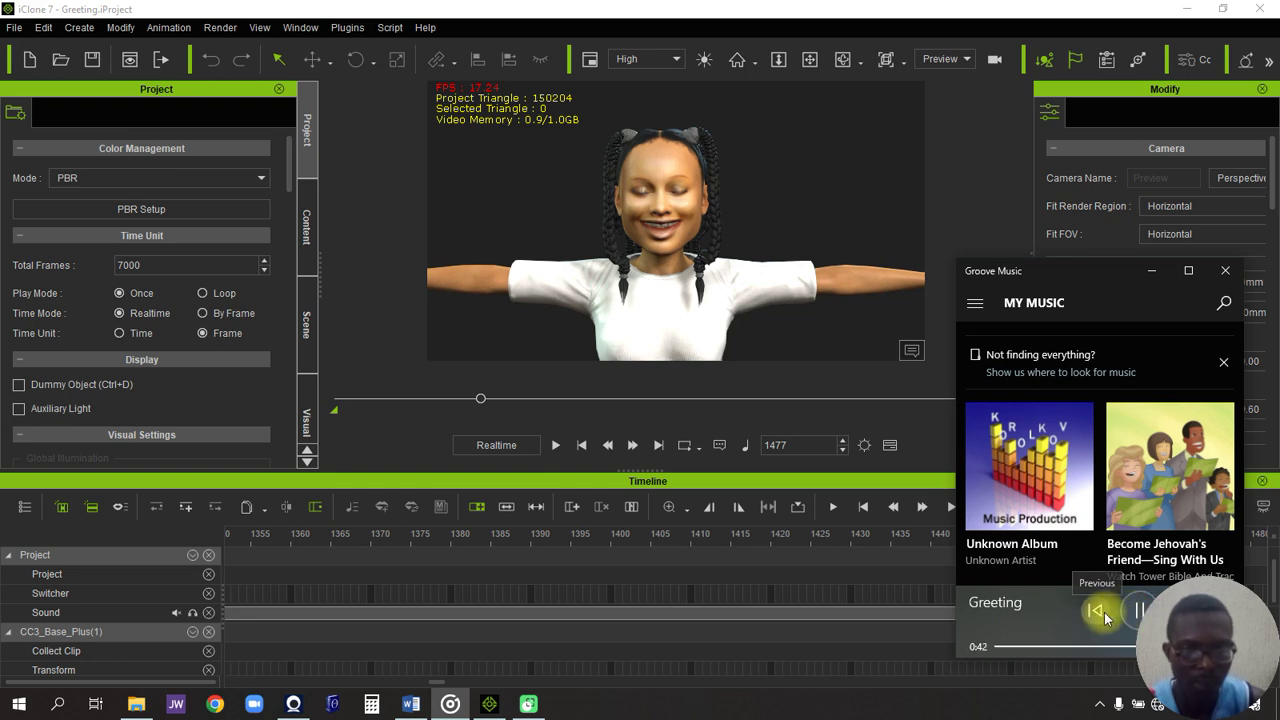
left_click(1096, 612)
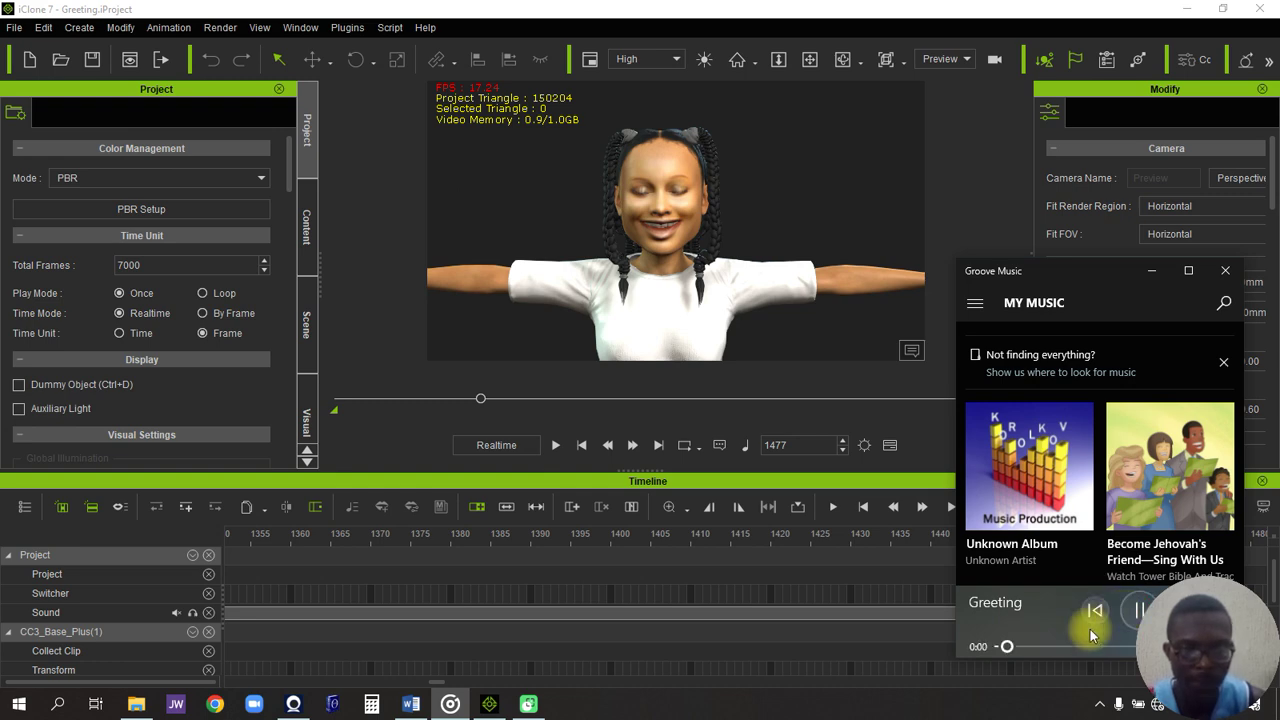
left_click(1013, 648)
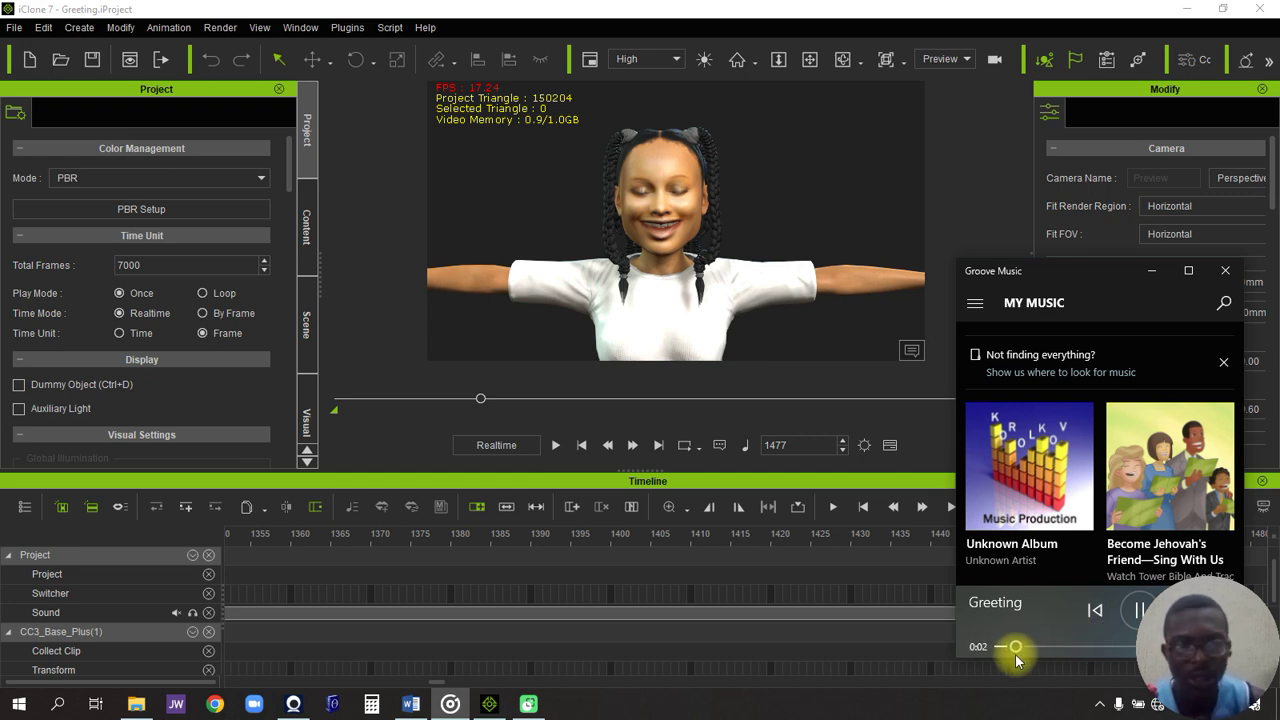
left_click_drag(1012, 648, 1003, 647)
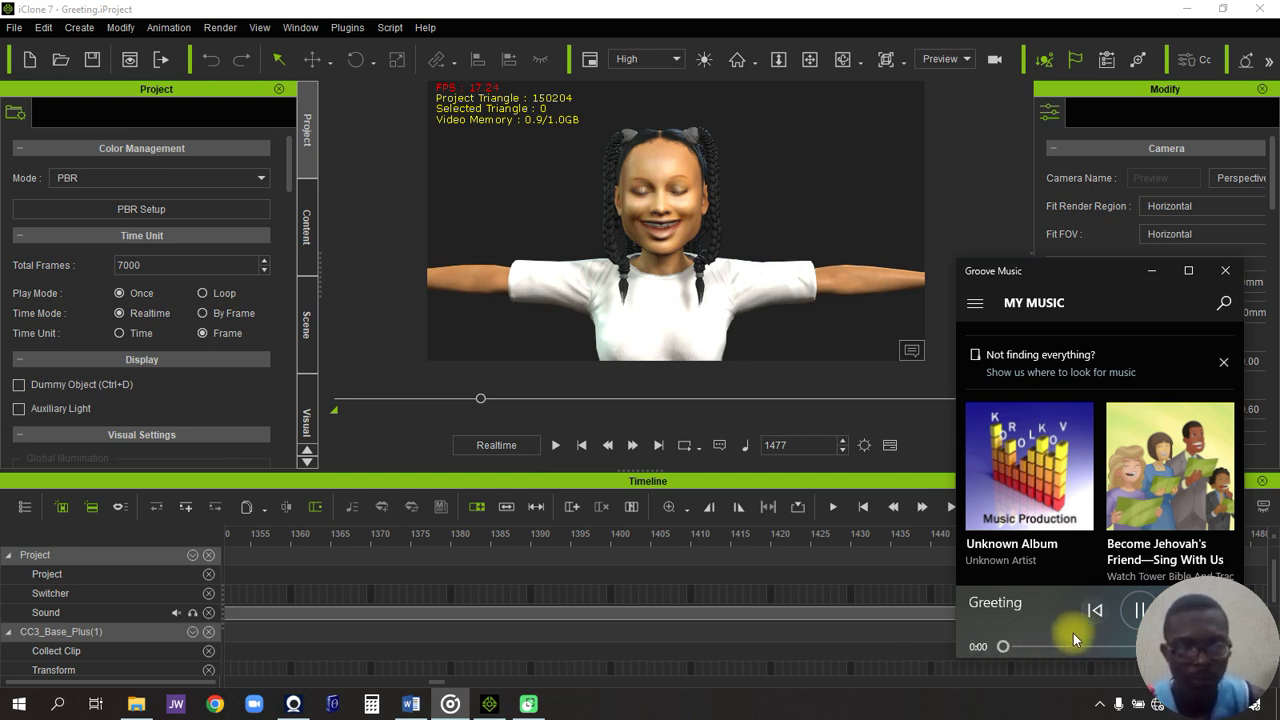
left_click(1128, 611)
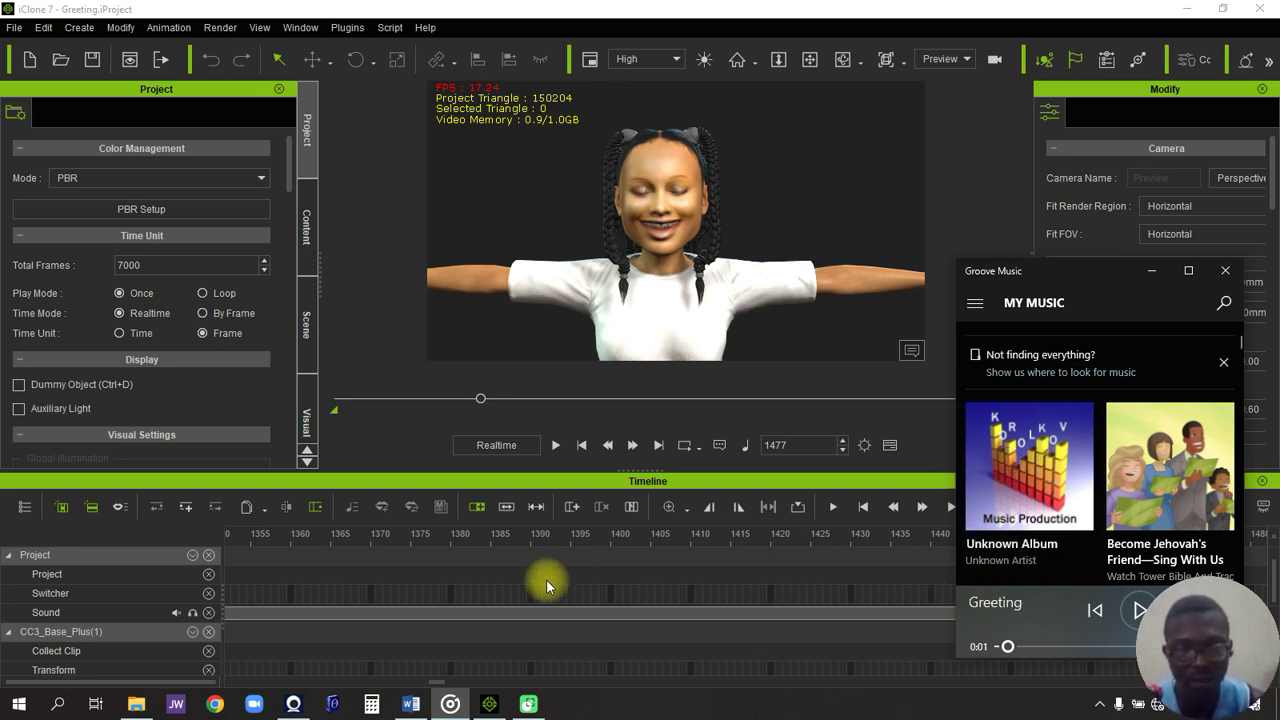
Scroll Word to the GREETINGS lyrics and position the restored-down window over iClone
left_click(420, 697)
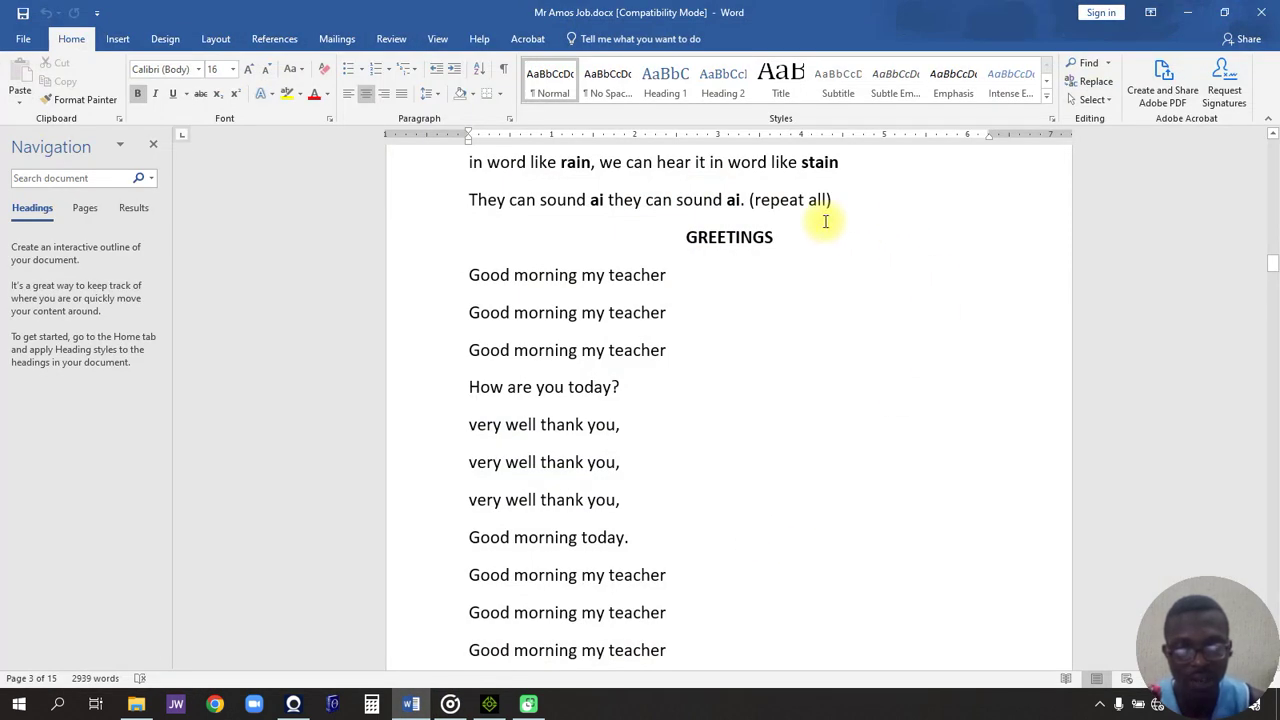
scroll(476, 400, "down", 1)
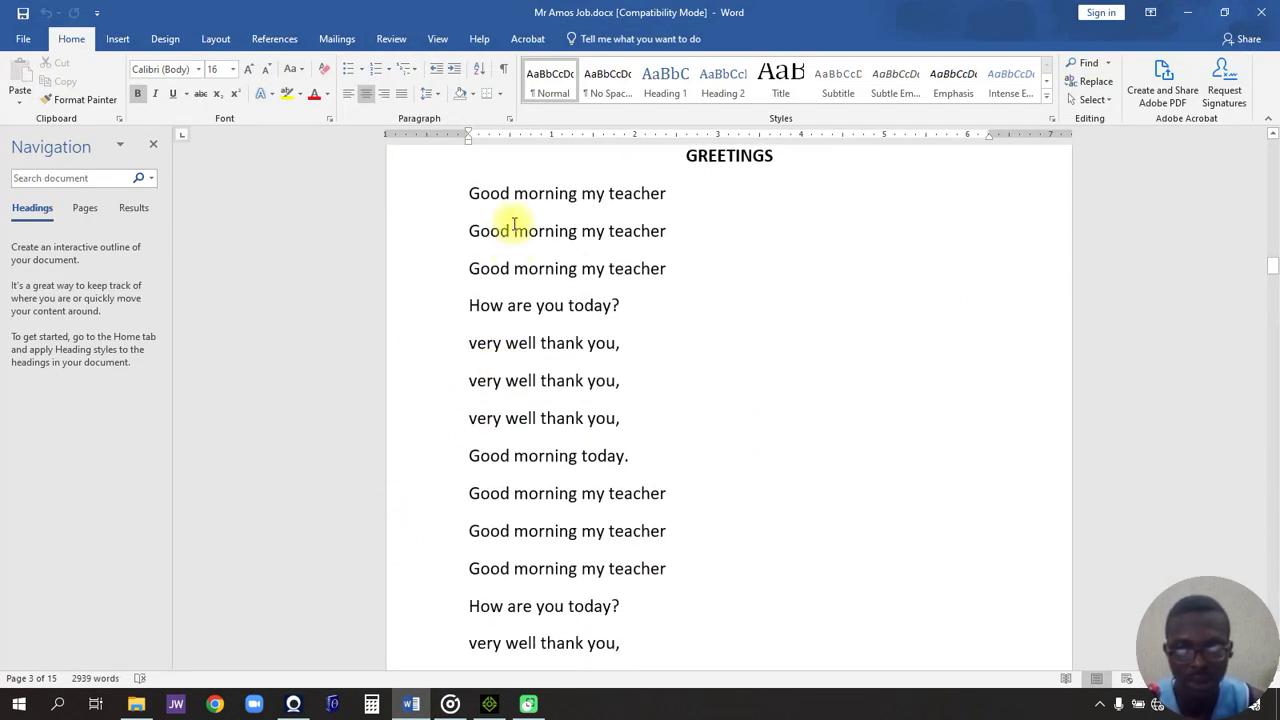
left_click(1224, 12)
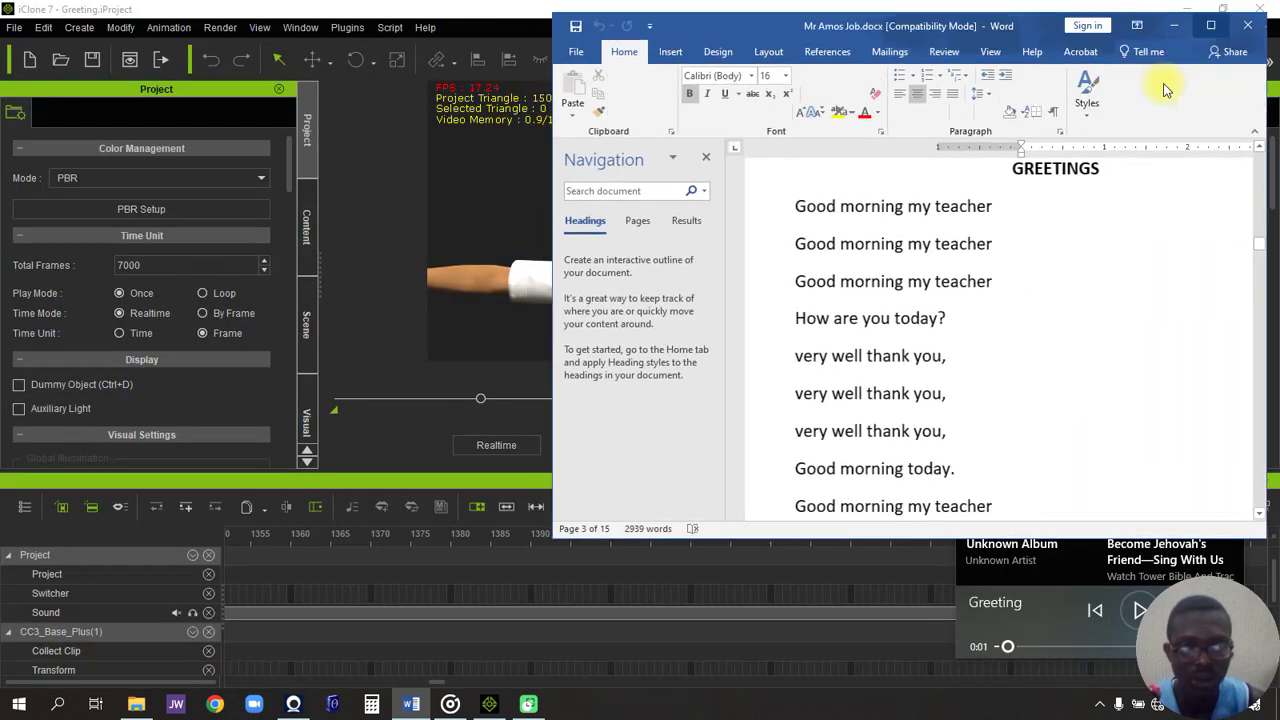
left_click_drag(968, 25, 990, 159)
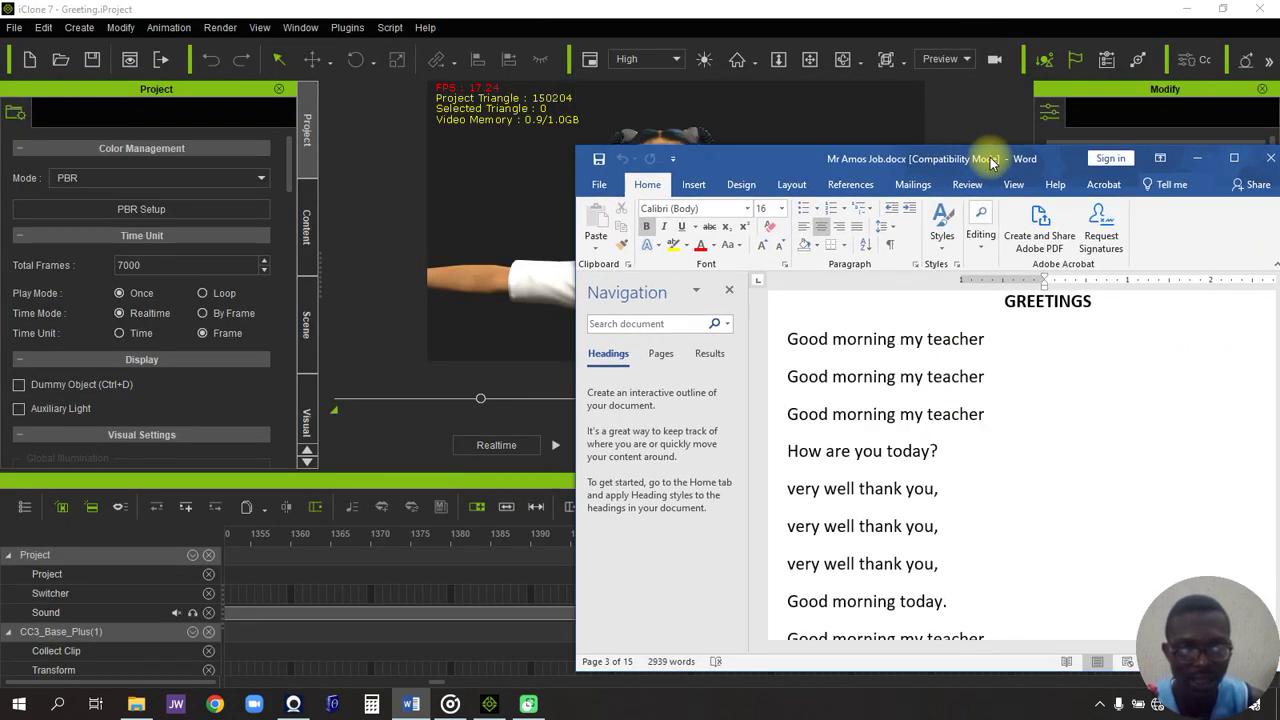
left_click(1224, 10)
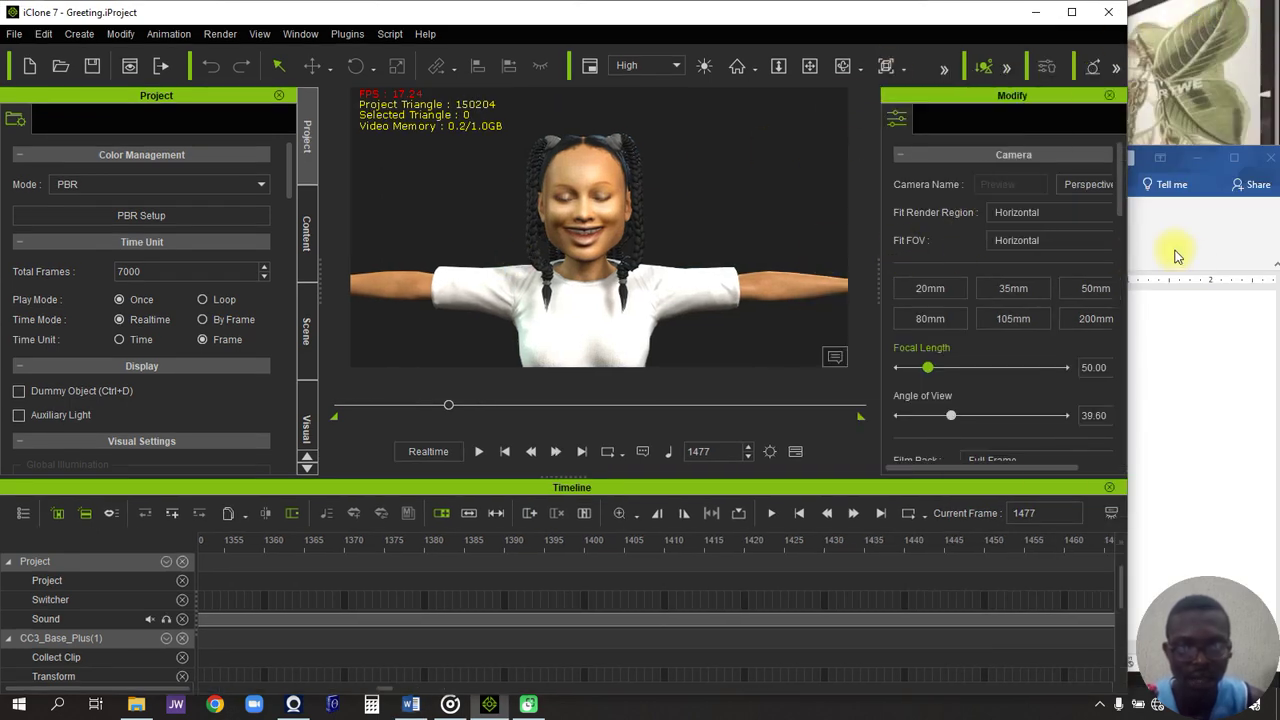
left_click(1178, 345)
left_click_drag(1029, 157, 1017, 107)
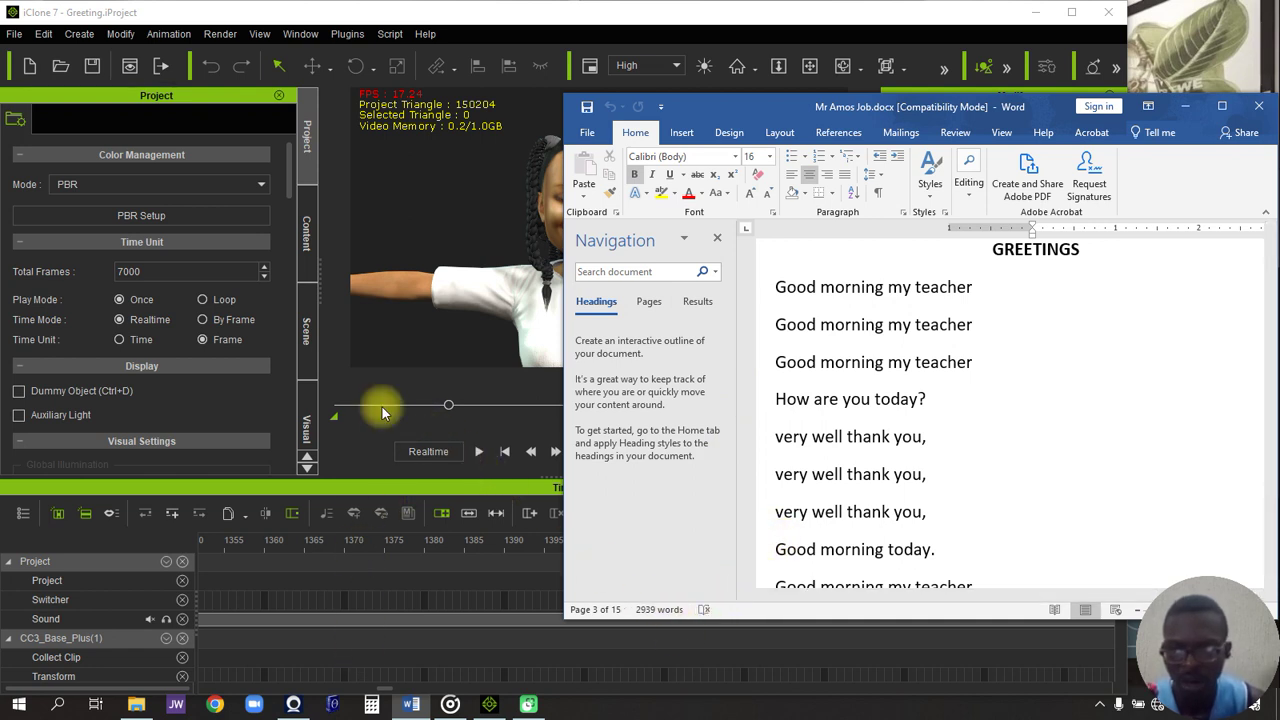
Select the character and zoom the timeline to view its Viseme track
left_click(617, 322)
scroll(614, 314, "down", 5)
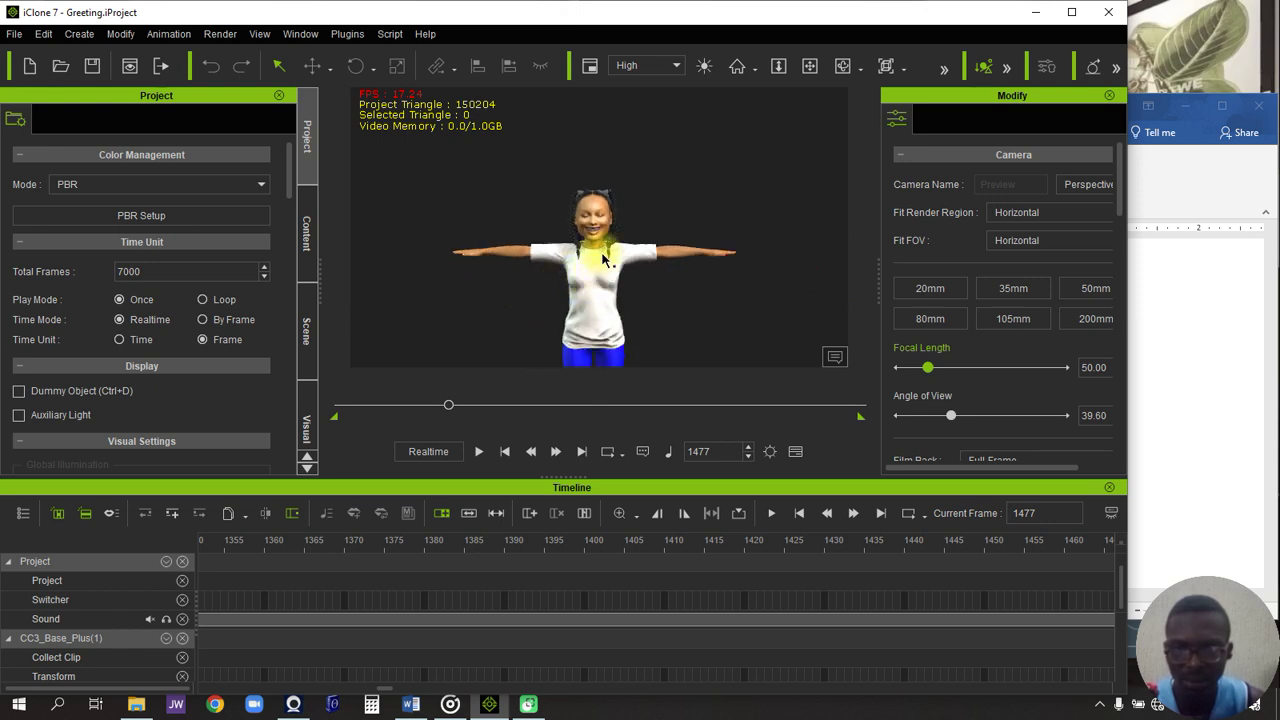
left_click(594, 326)
scroll(594, 326, "down", 4)
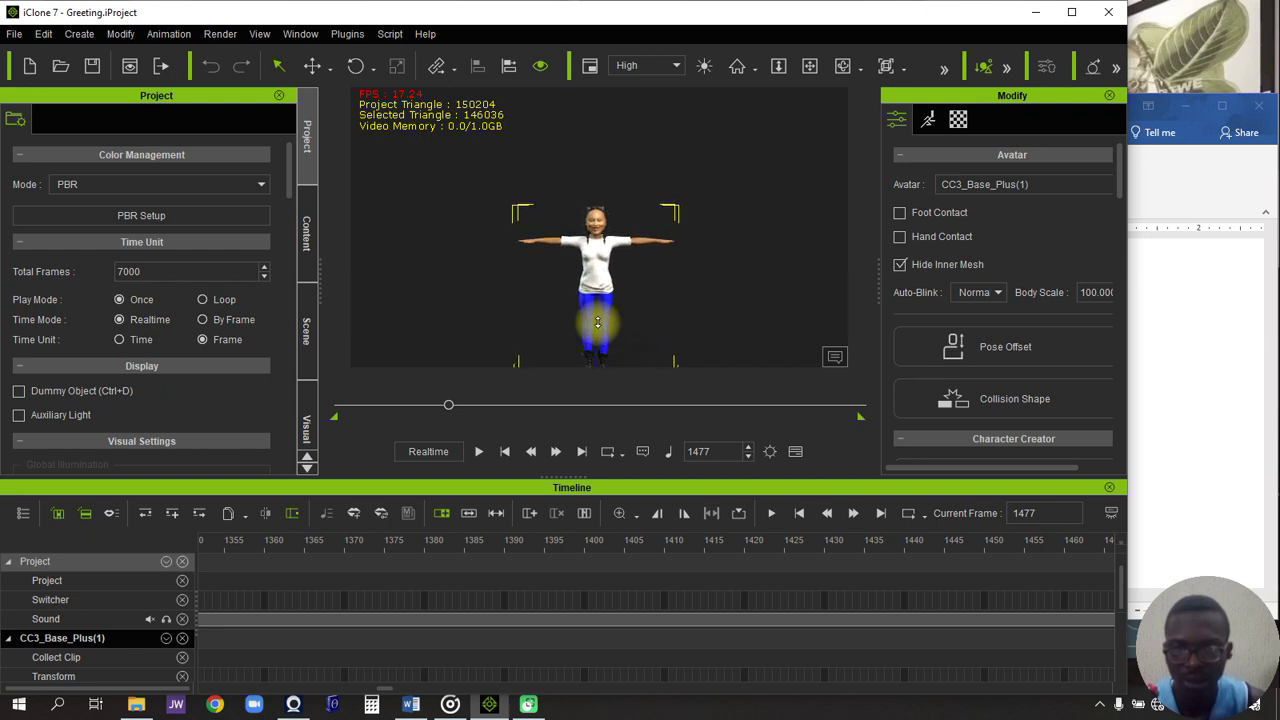
scroll(597, 322, "up", 2)
scroll(320, 630, "down", 3)
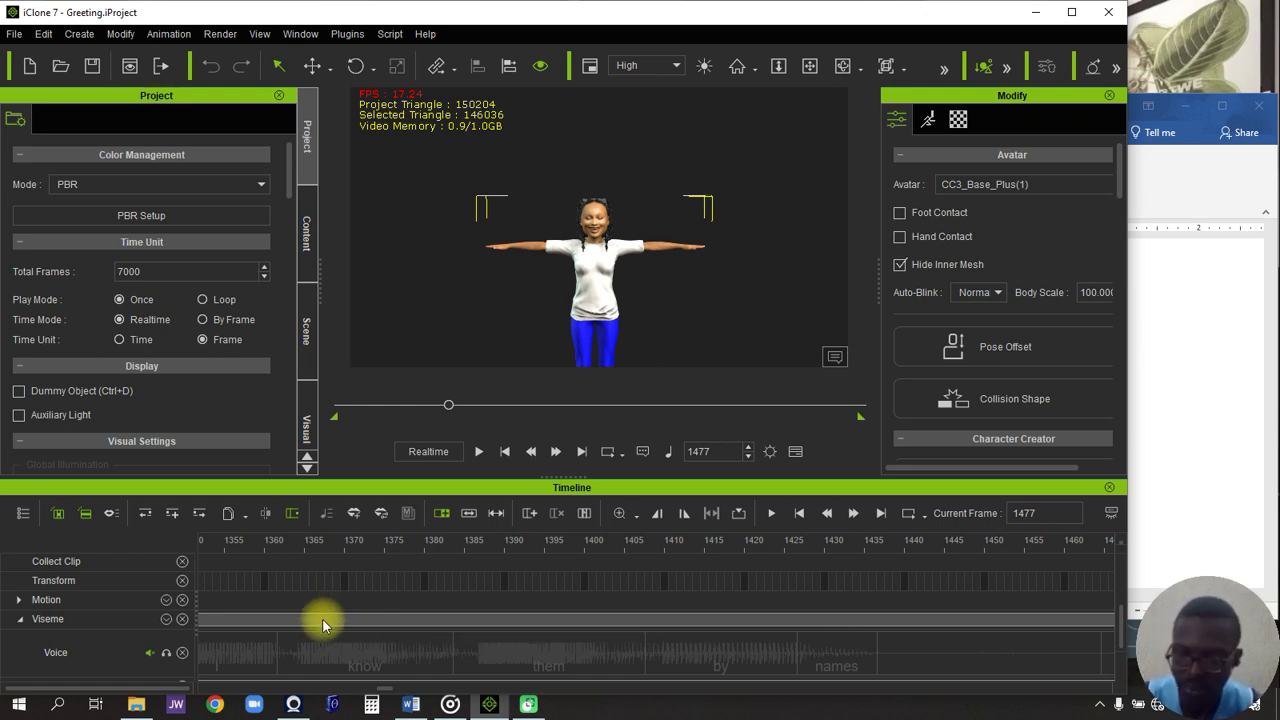
scroll(322, 620, "down", 5, "ctrl")
scroll(342, 641, "down", 4, "ctrl")
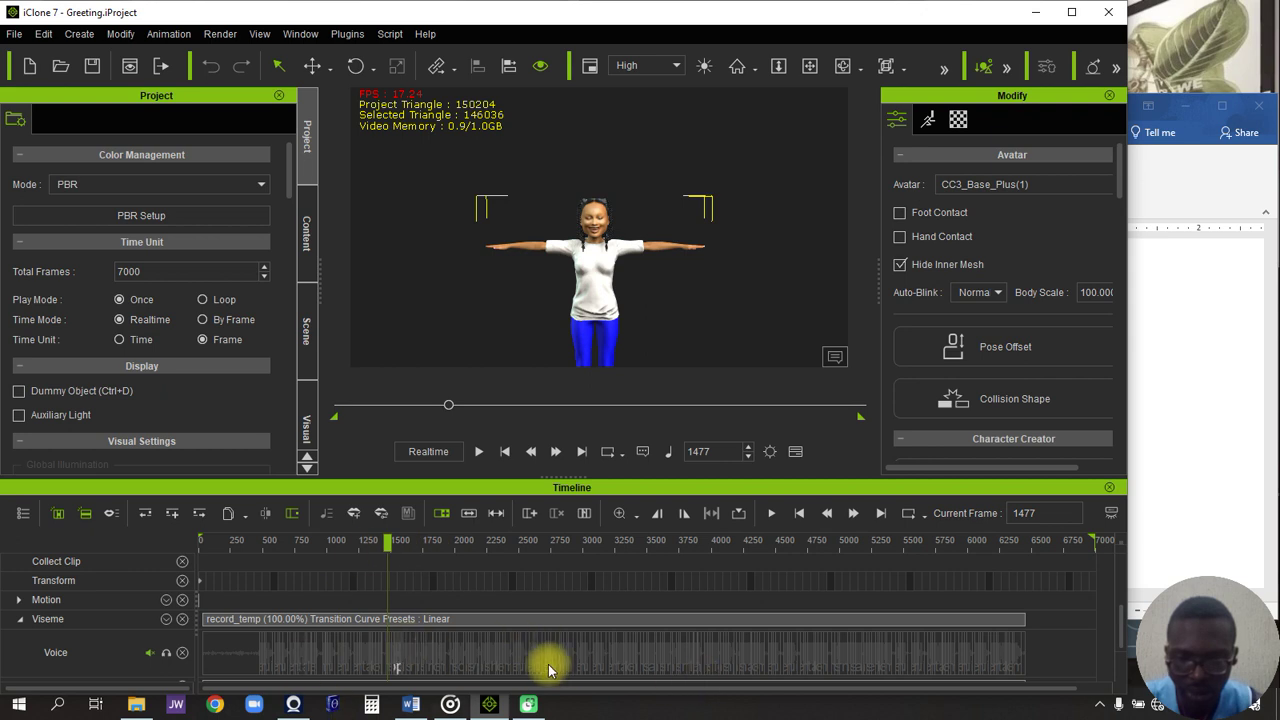
scroll(305, 622, "up", 3)
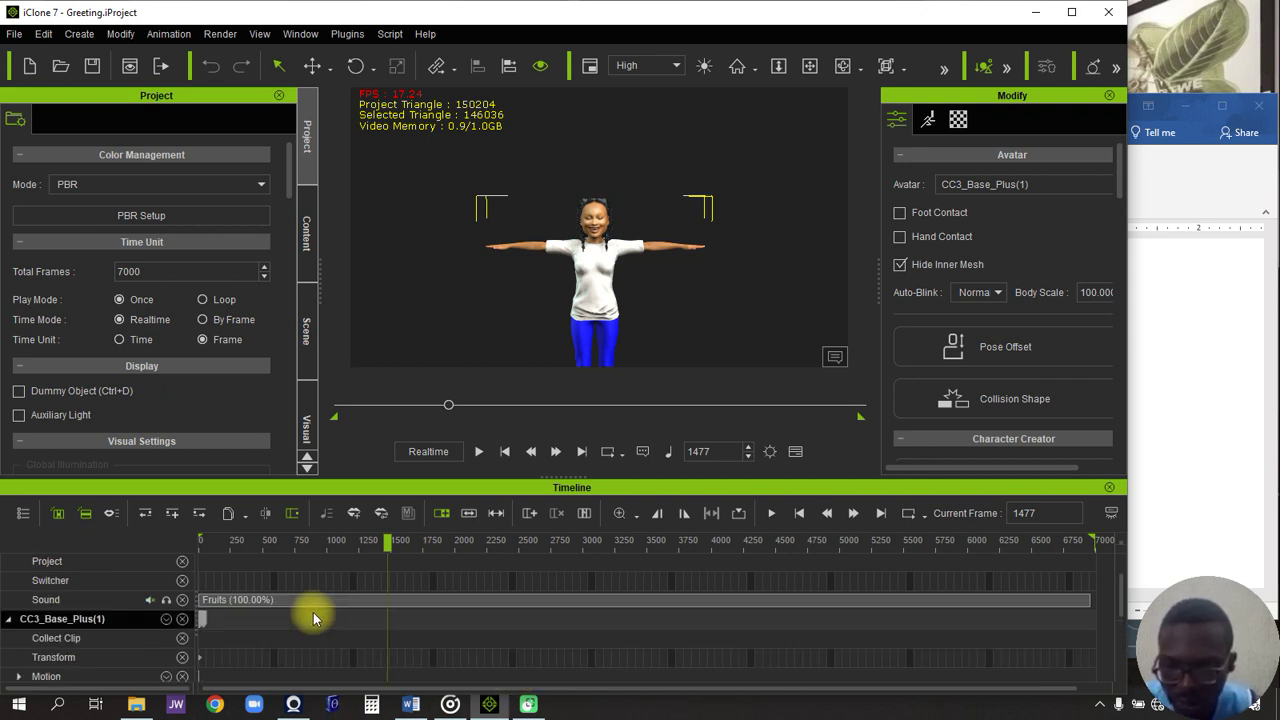
Select the Fruits sound clip and preview playback with the music
left_click(276, 619)
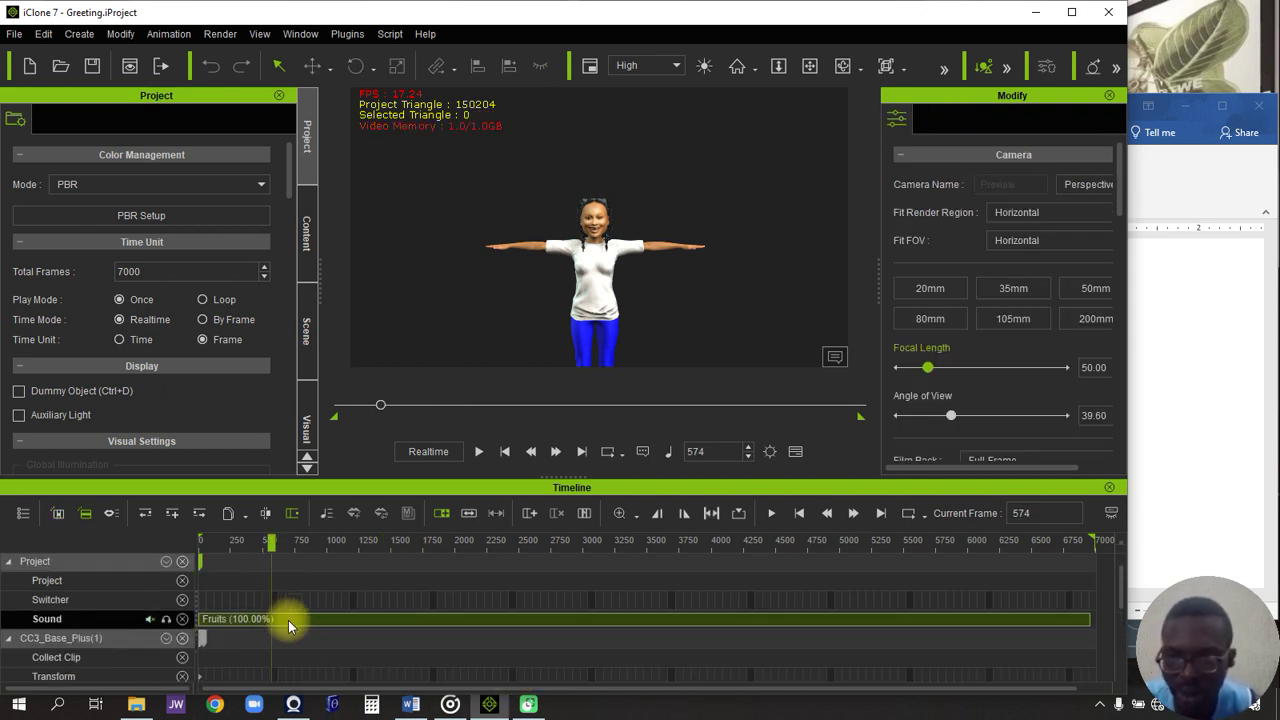
left_click(481, 452)
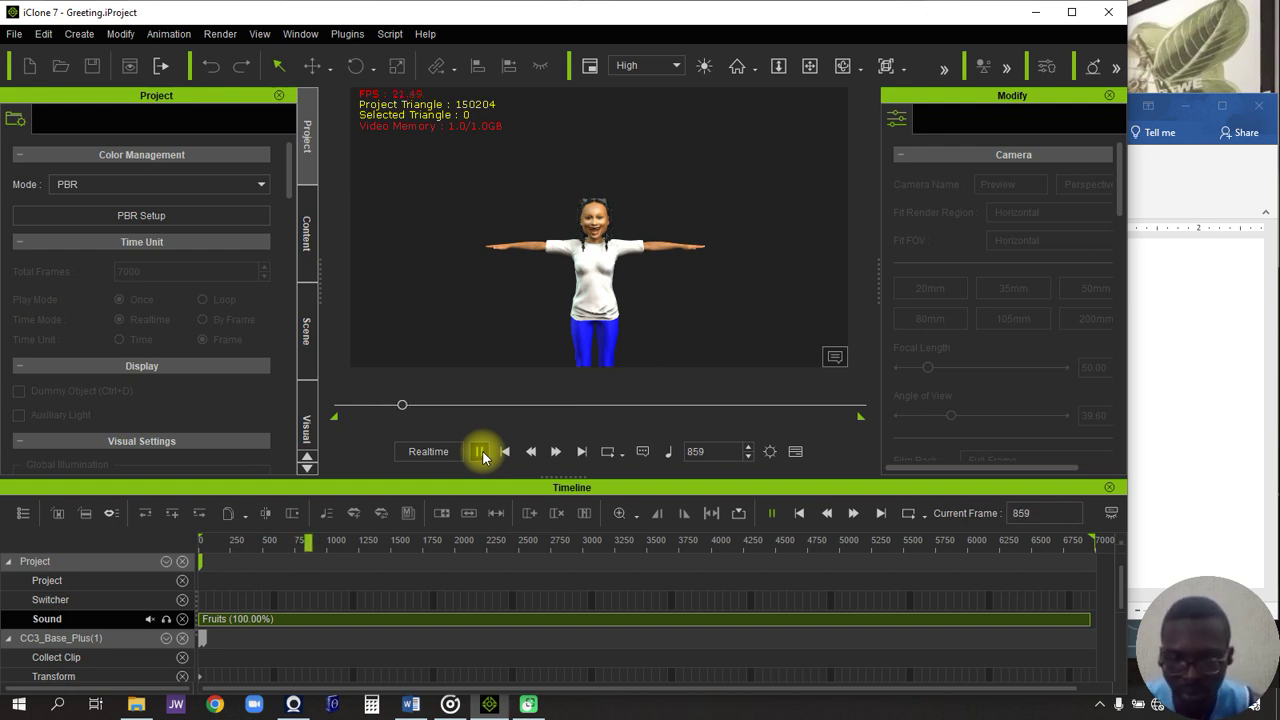
left_click(481, 452)
Delete the Fruits sound clip from the Sound track at frame 1379
left_click(375, 619)
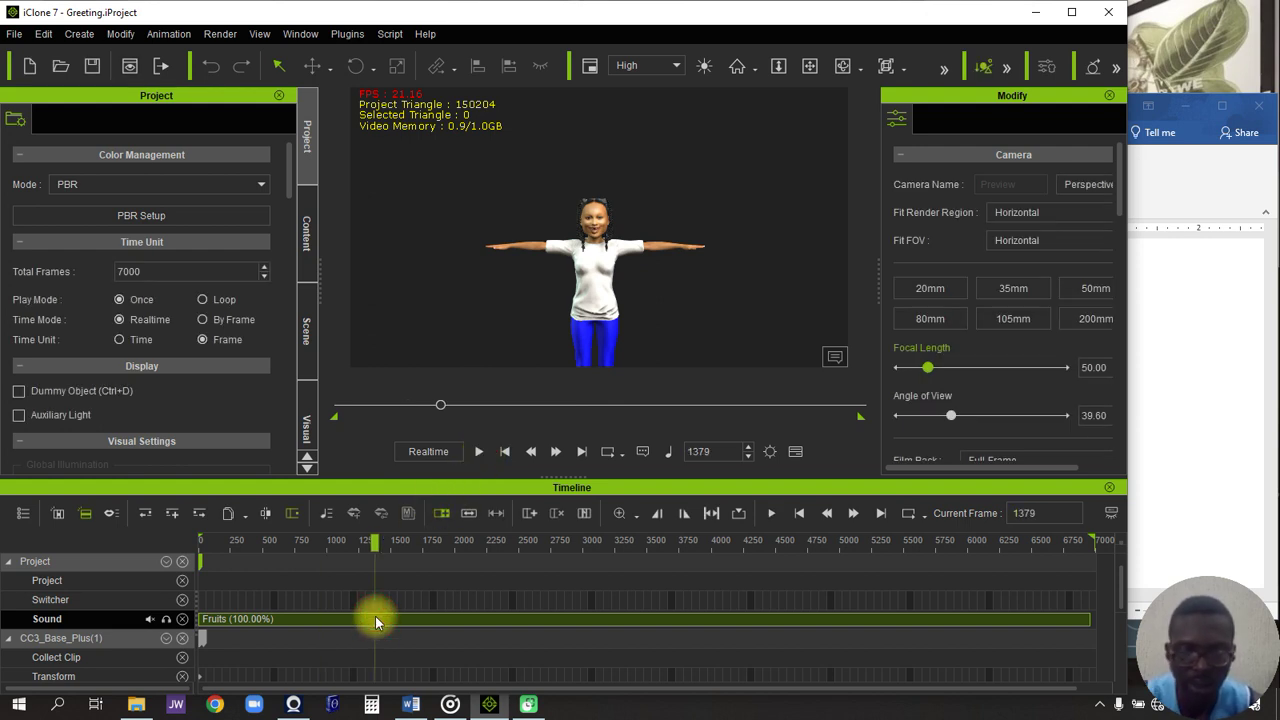
key("Delete")
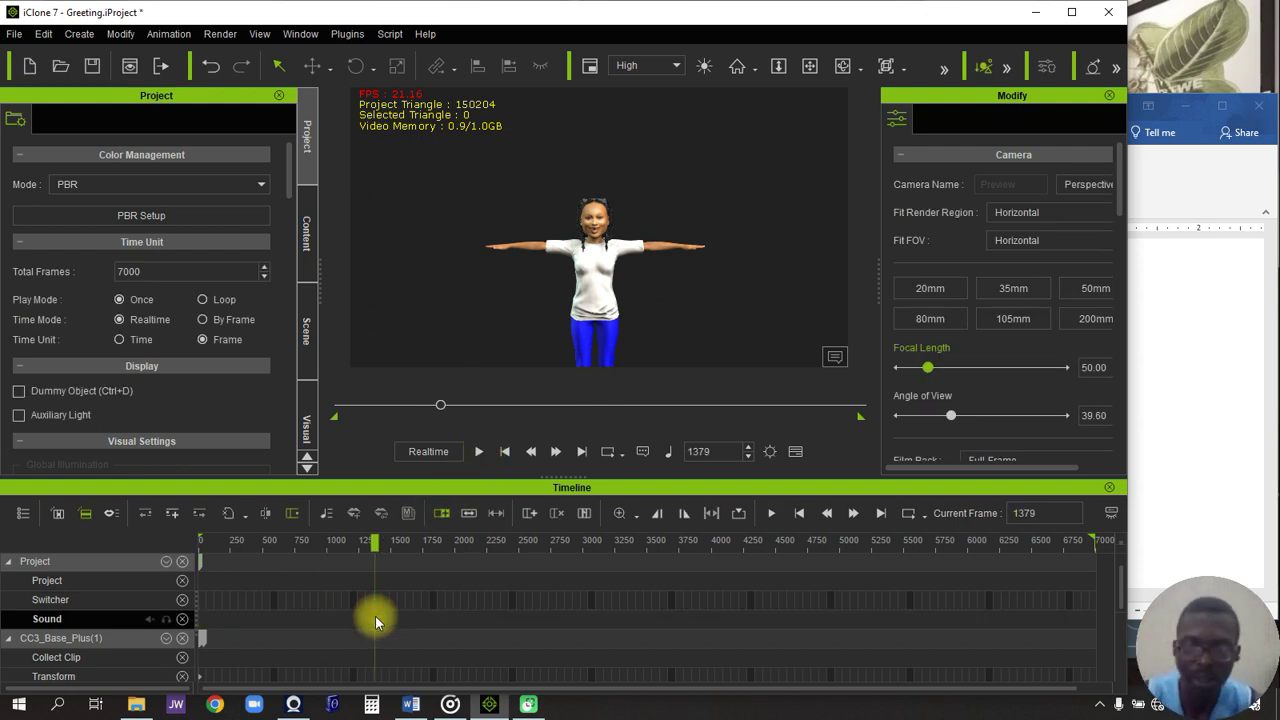
scroll(375, 616, "down", 3)
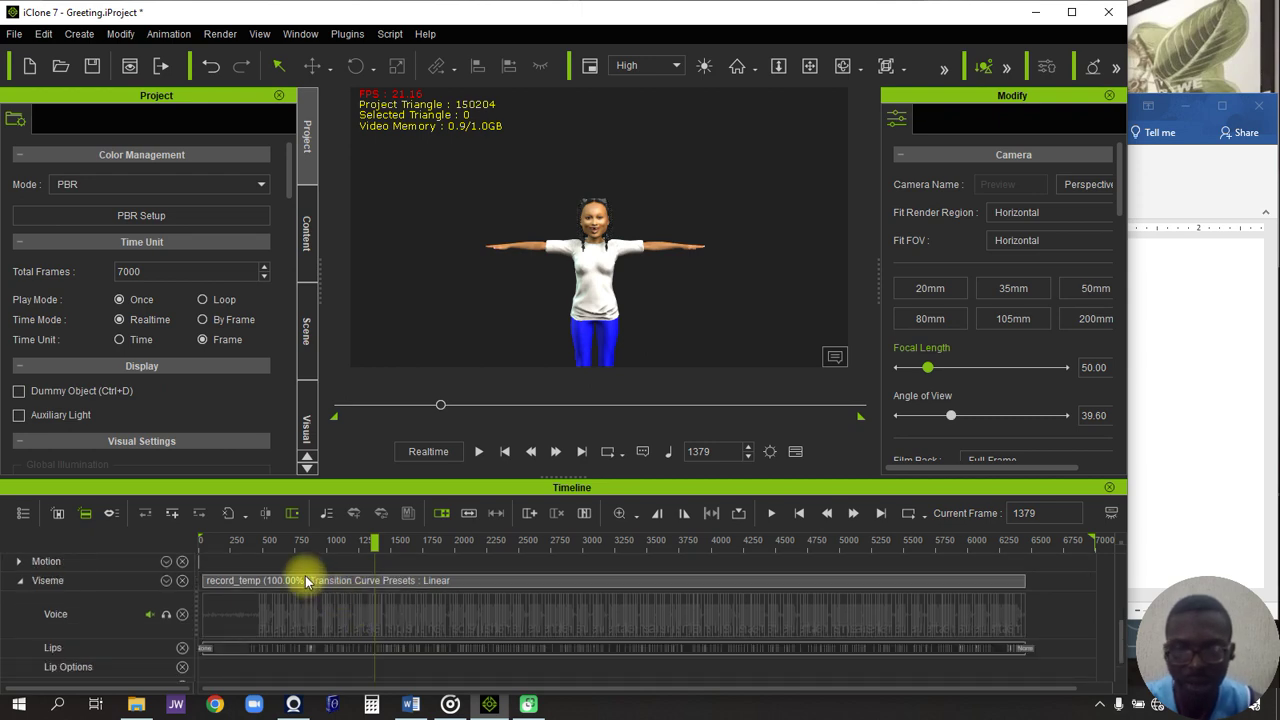
Delete the character's Viseme and Voice clips
left_click(307, 582)
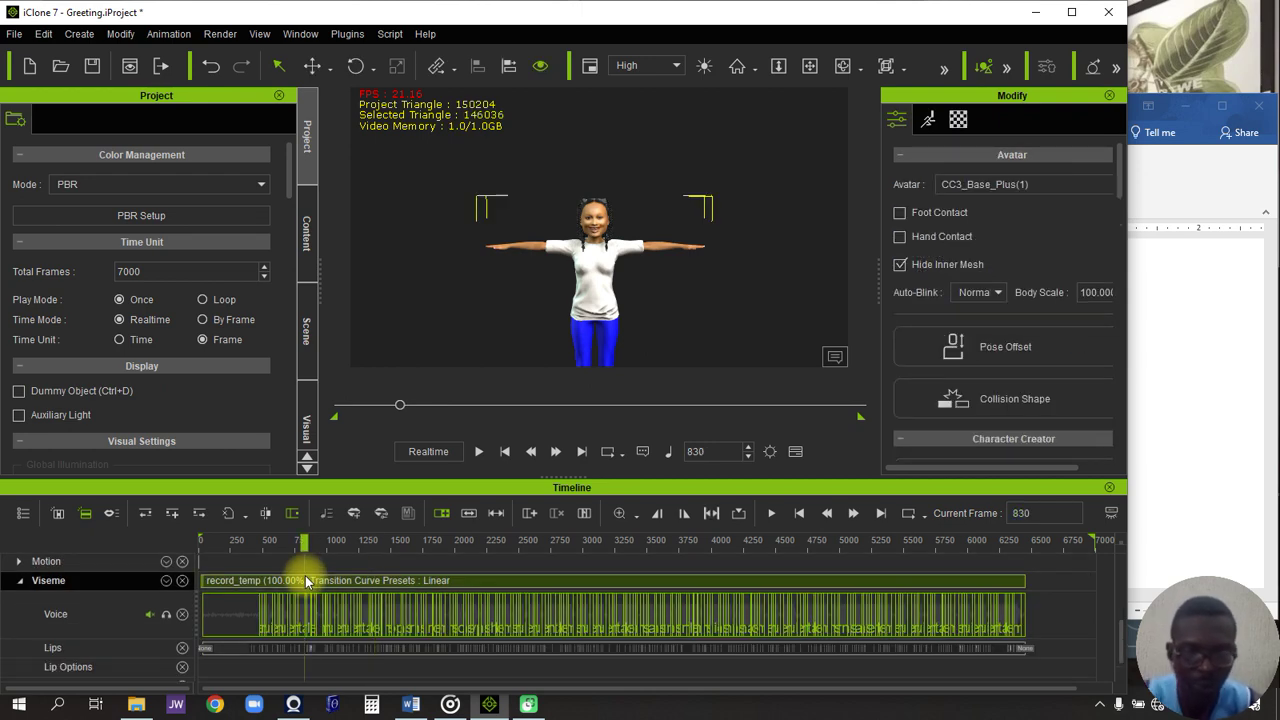
key("Delete")
scroll(318, 580, "up", 3)
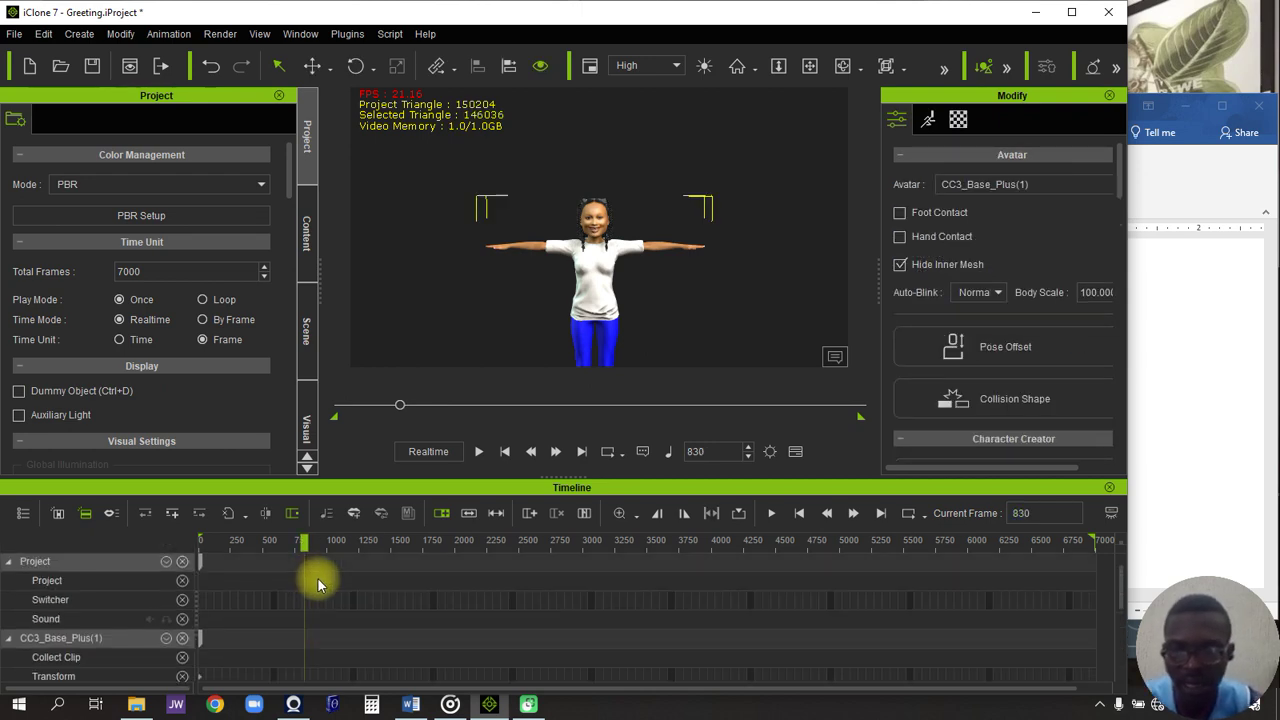
Import Greeting.mp3 from Female > Greeting onto the Sound track, starting at frame 0
right_click(200, 618)
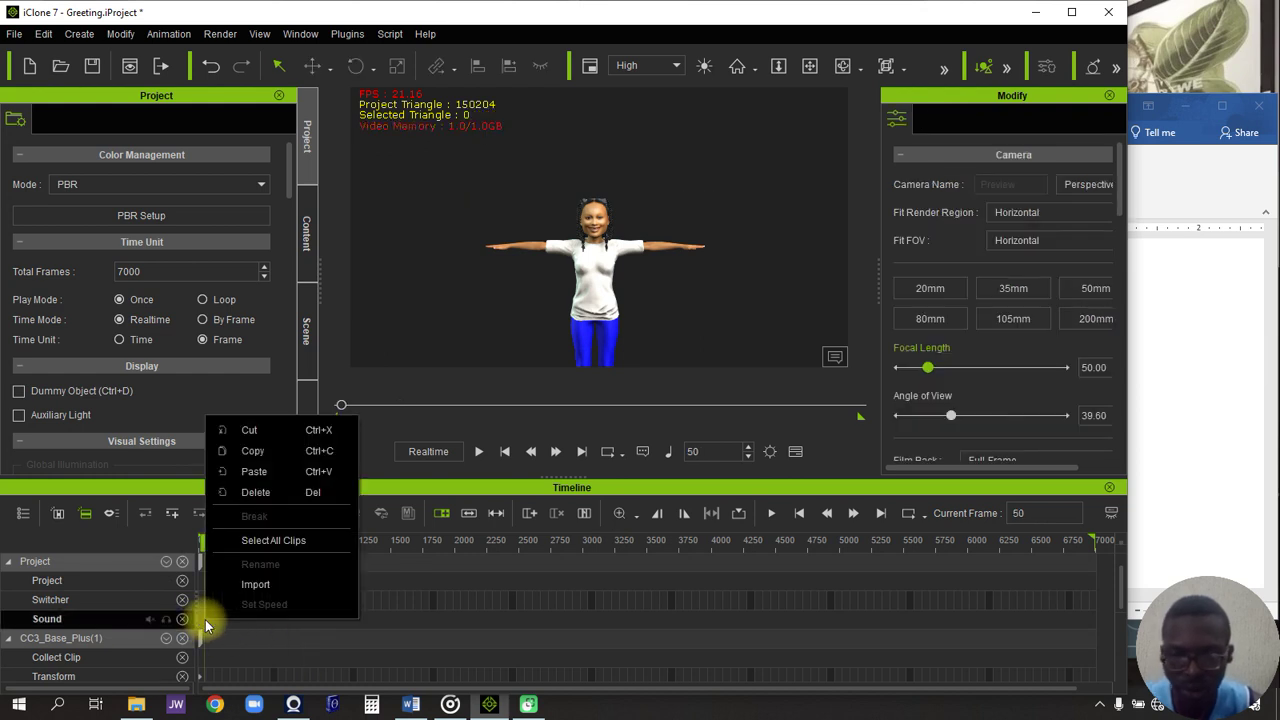
left_click(243, 584)
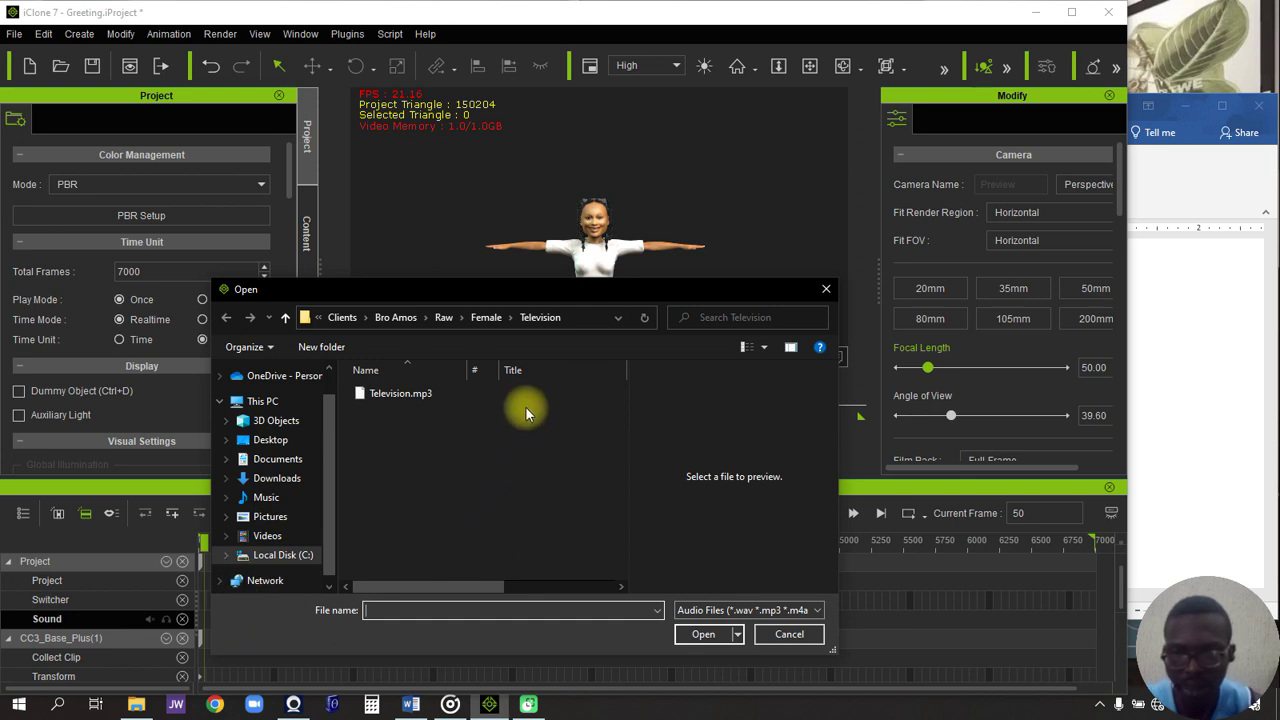
left_click(478, 317)
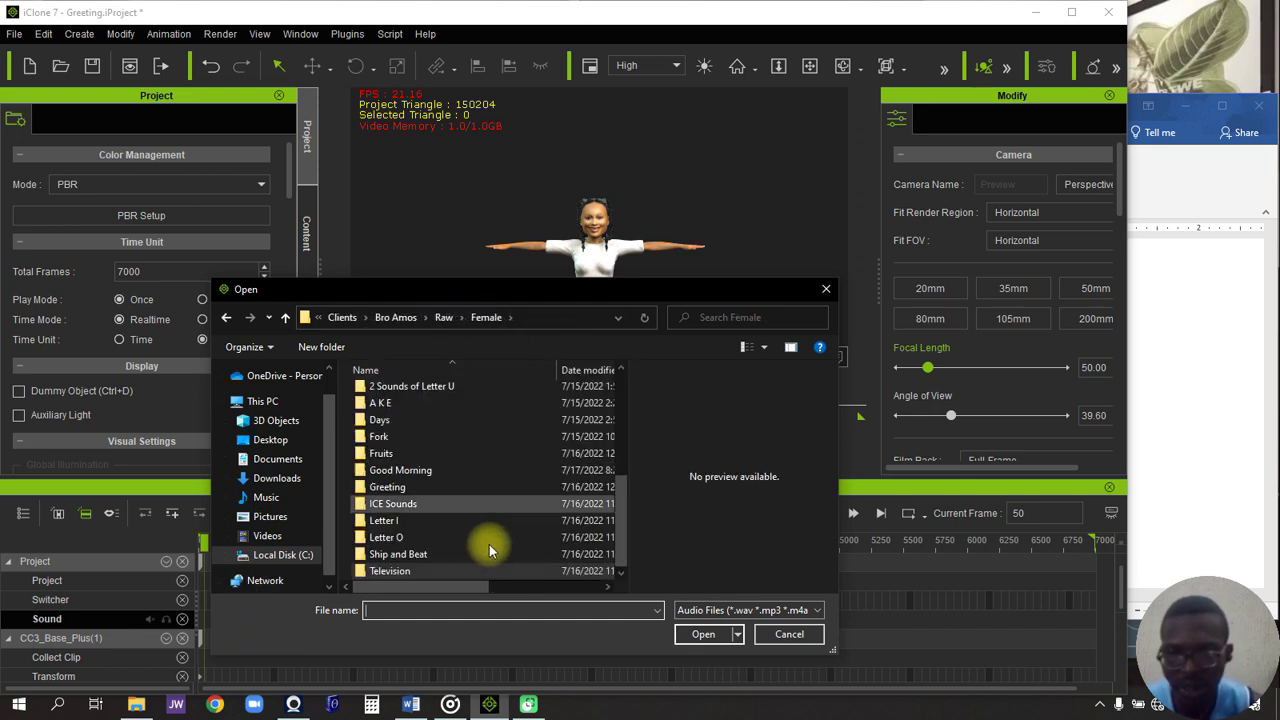
double_click(400, 486)
double_click(403, 393)
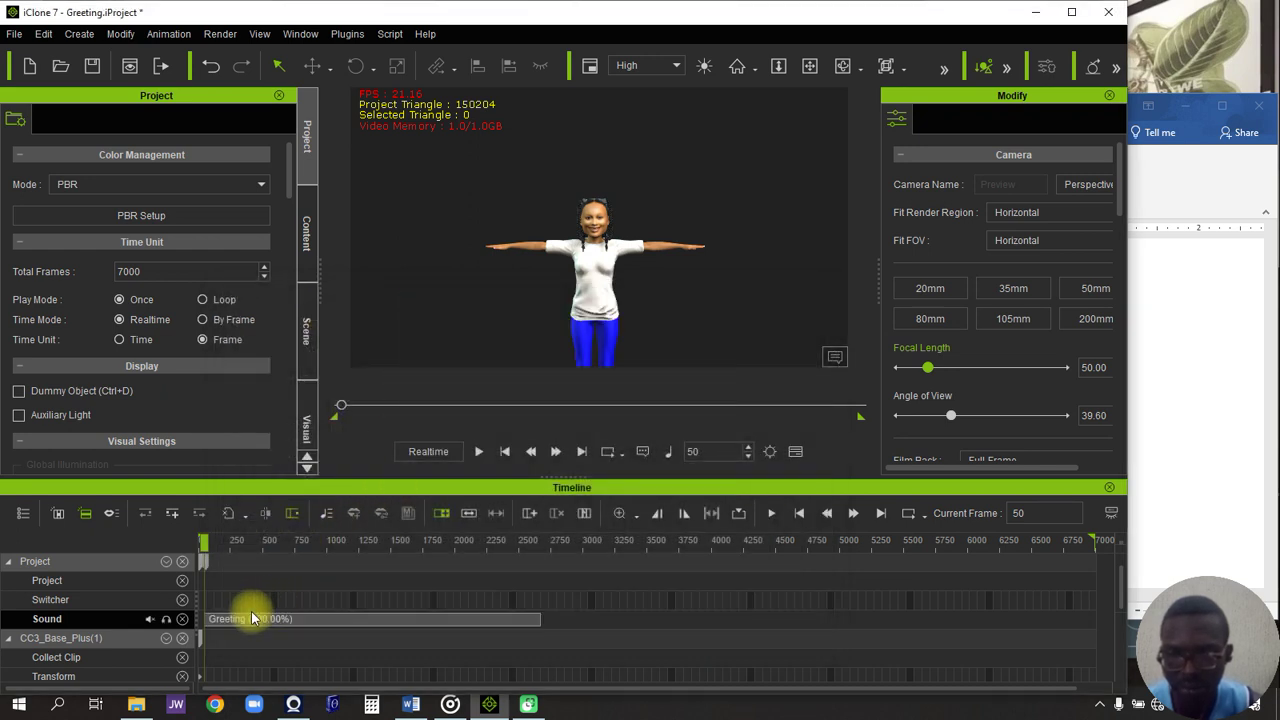
left_click_drag(245, 621, 195, 616)
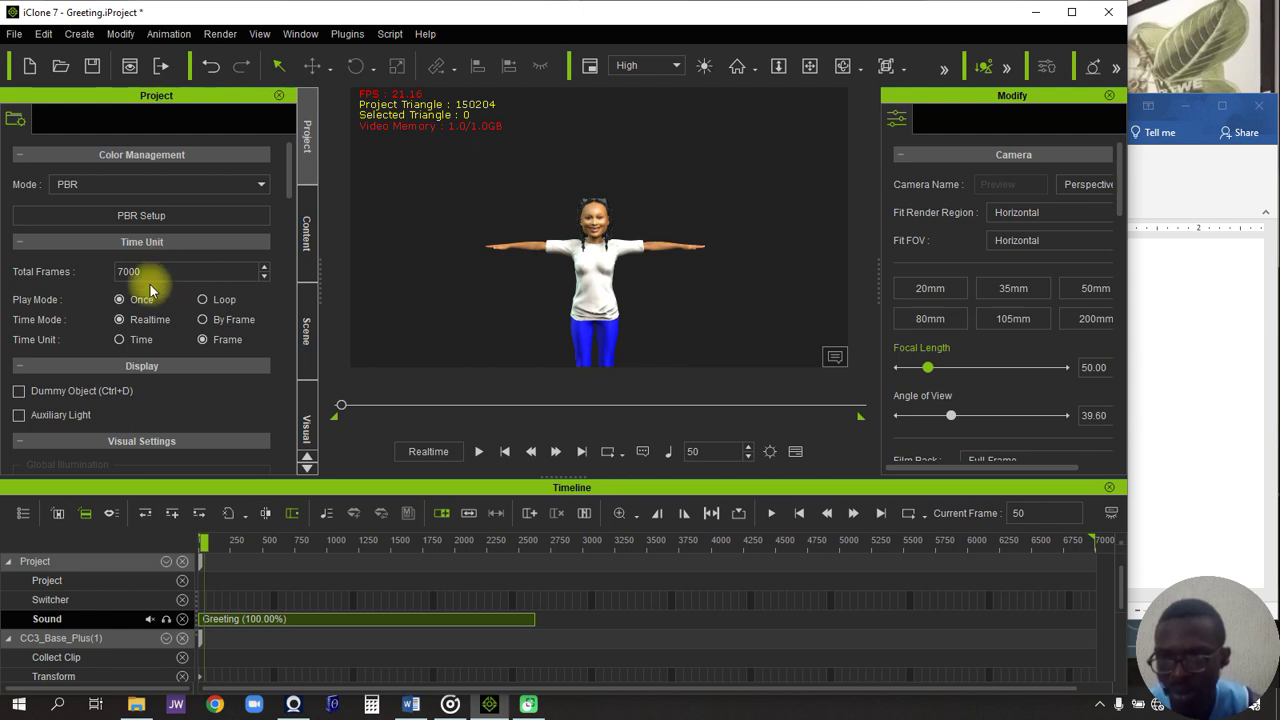
Set the project's Total Frames to 2700 in the Time Unit settings
left_click_drag(149, 271, 34, 271)
type("27")
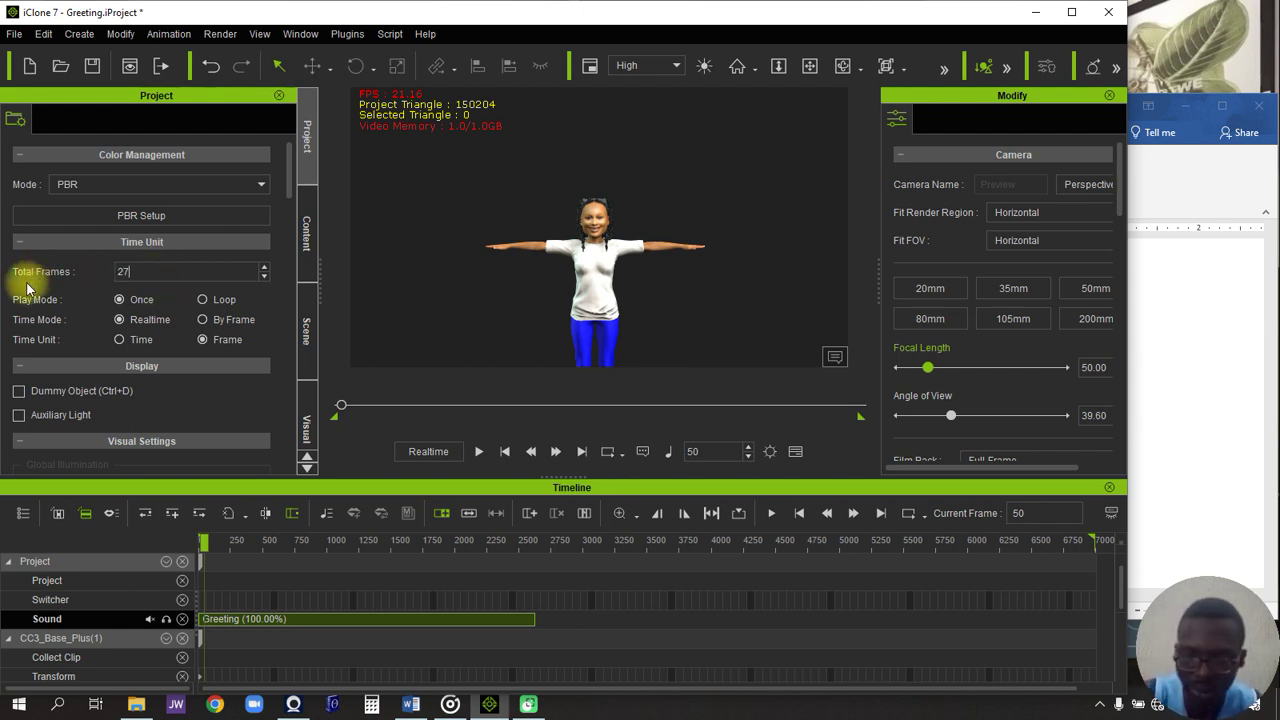
type("00")
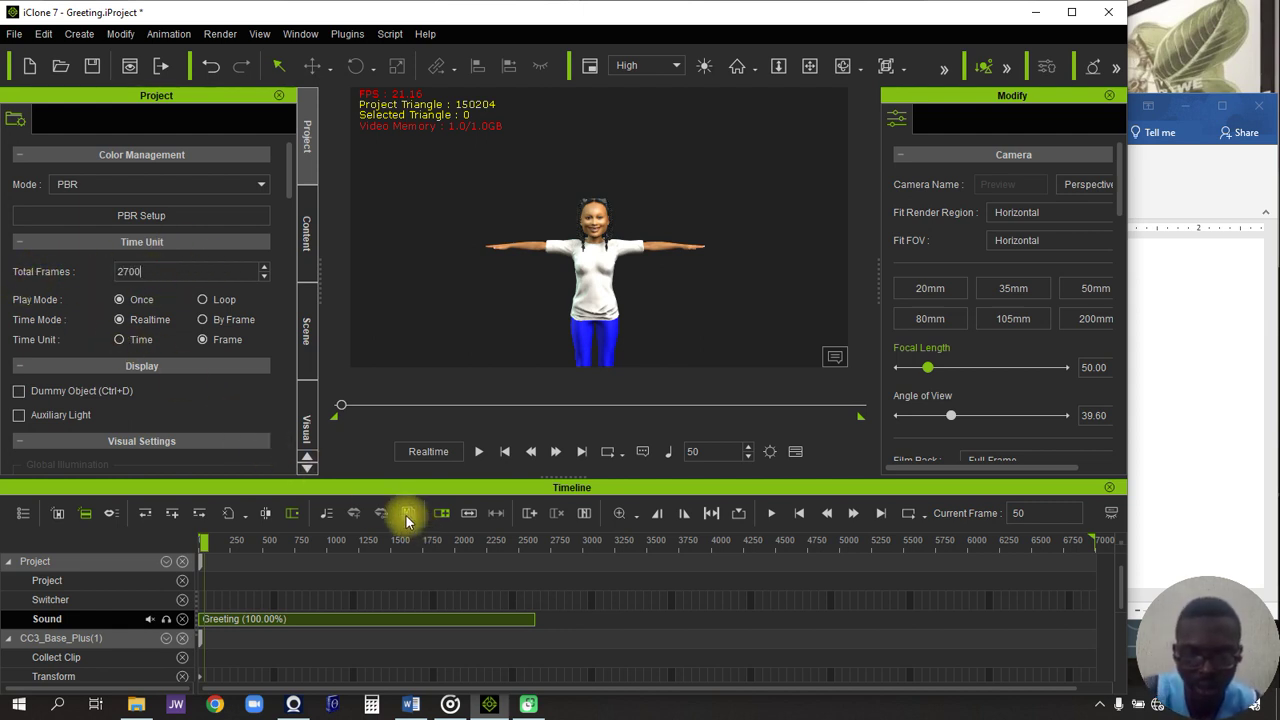
key("Return")
scroll(458, 601, "up", 4)
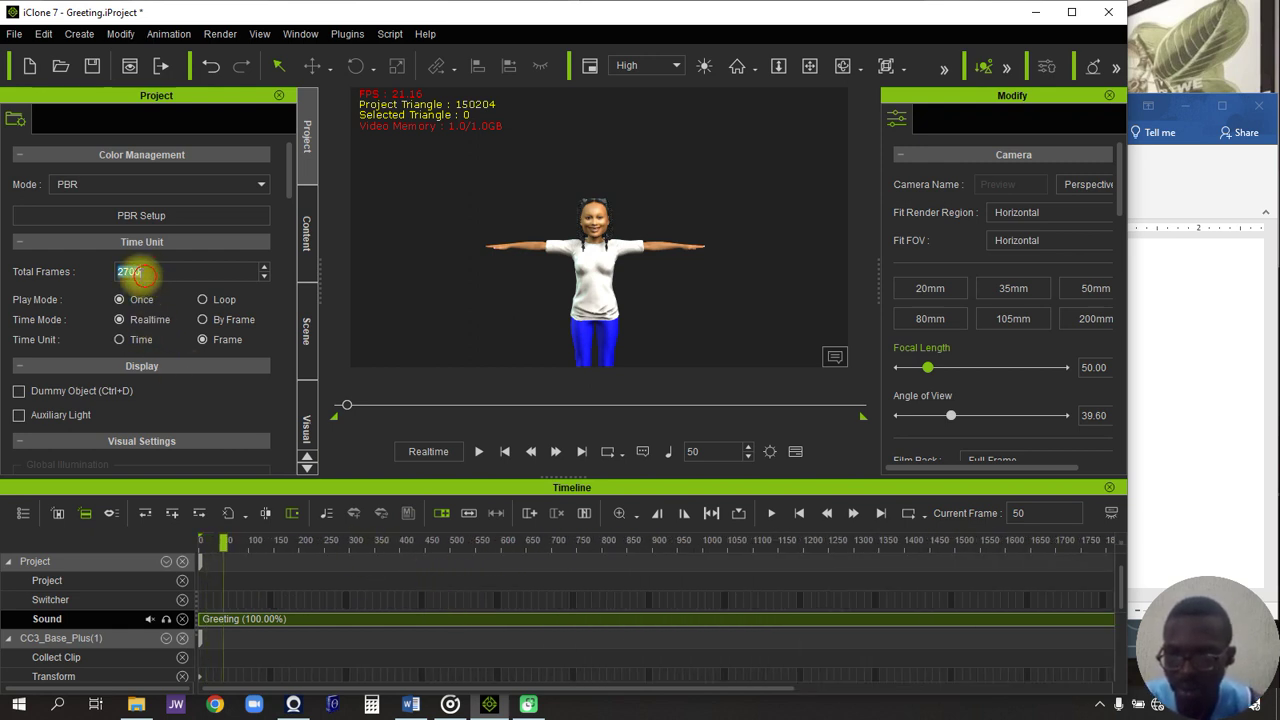
double_click(146, 271)
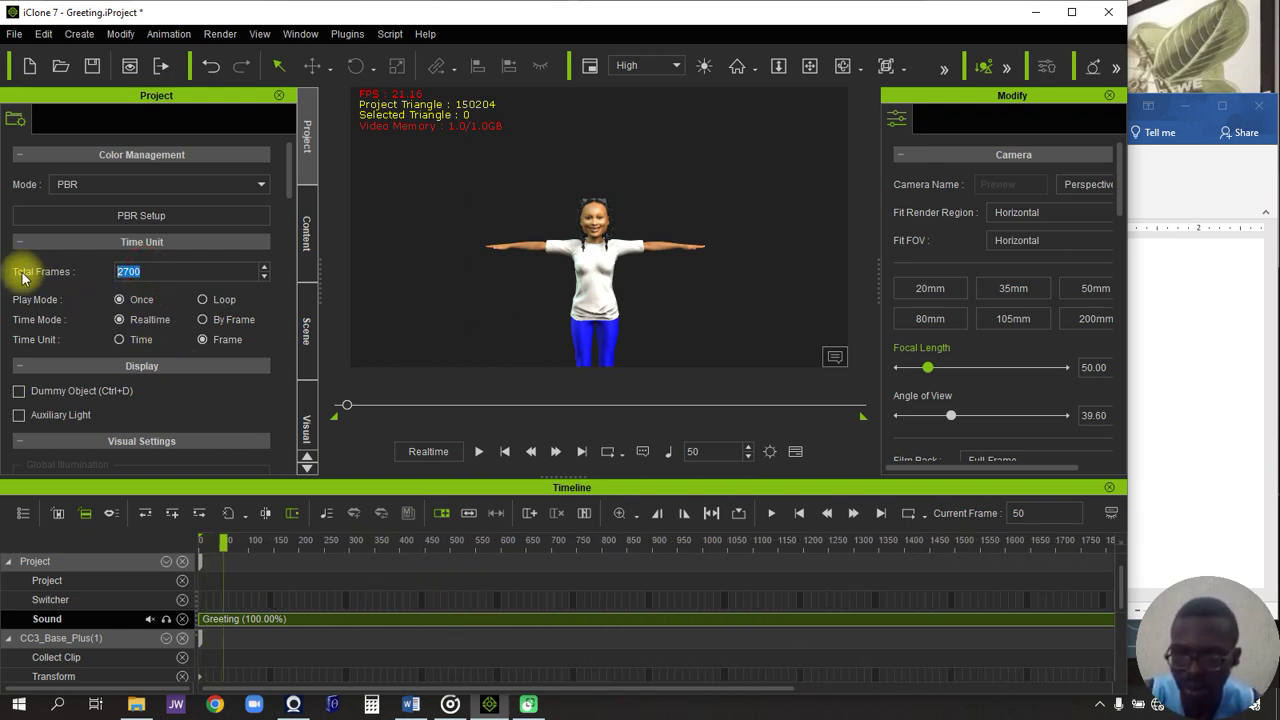
type("2")
type("800")
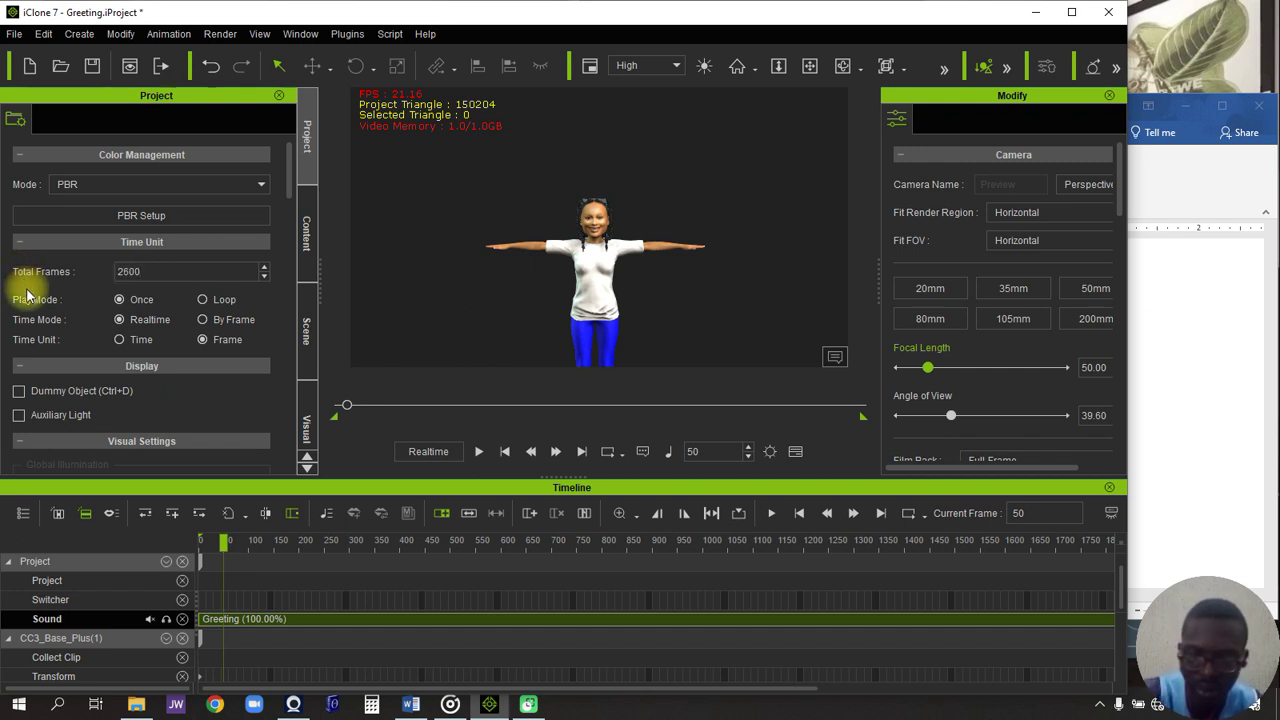
left_click(163, 272)
key("Return")
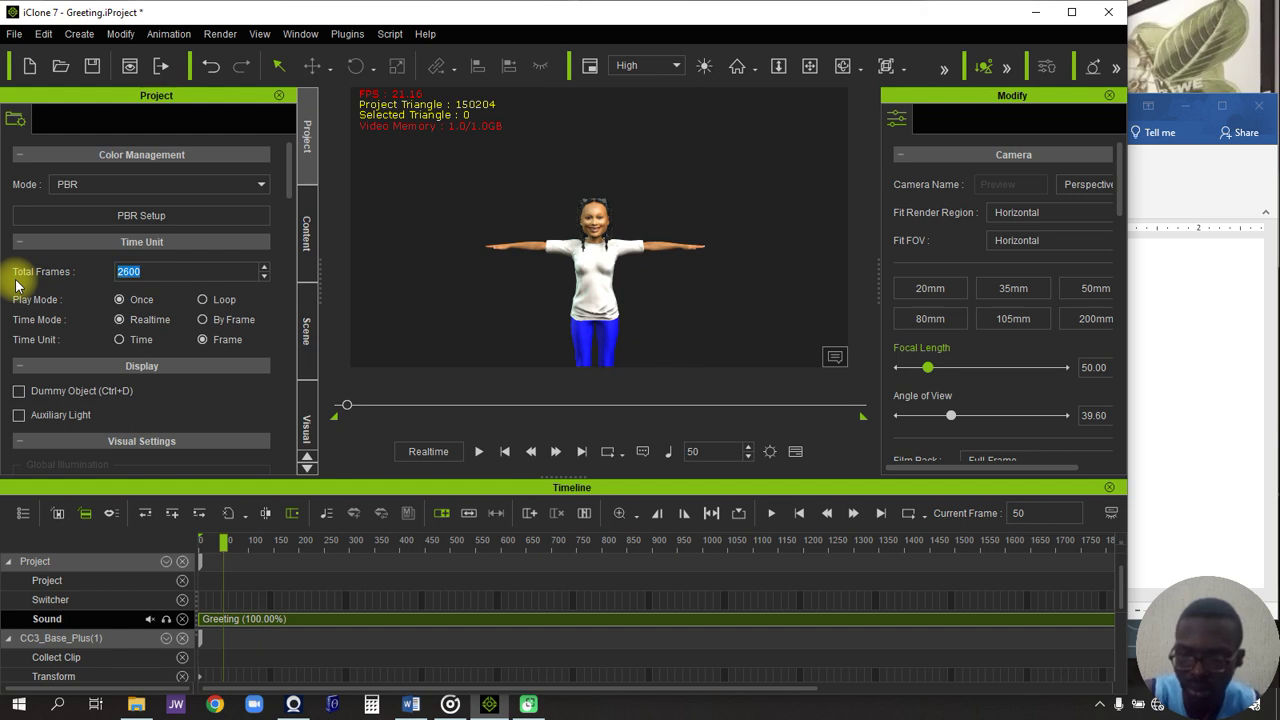
type("270")
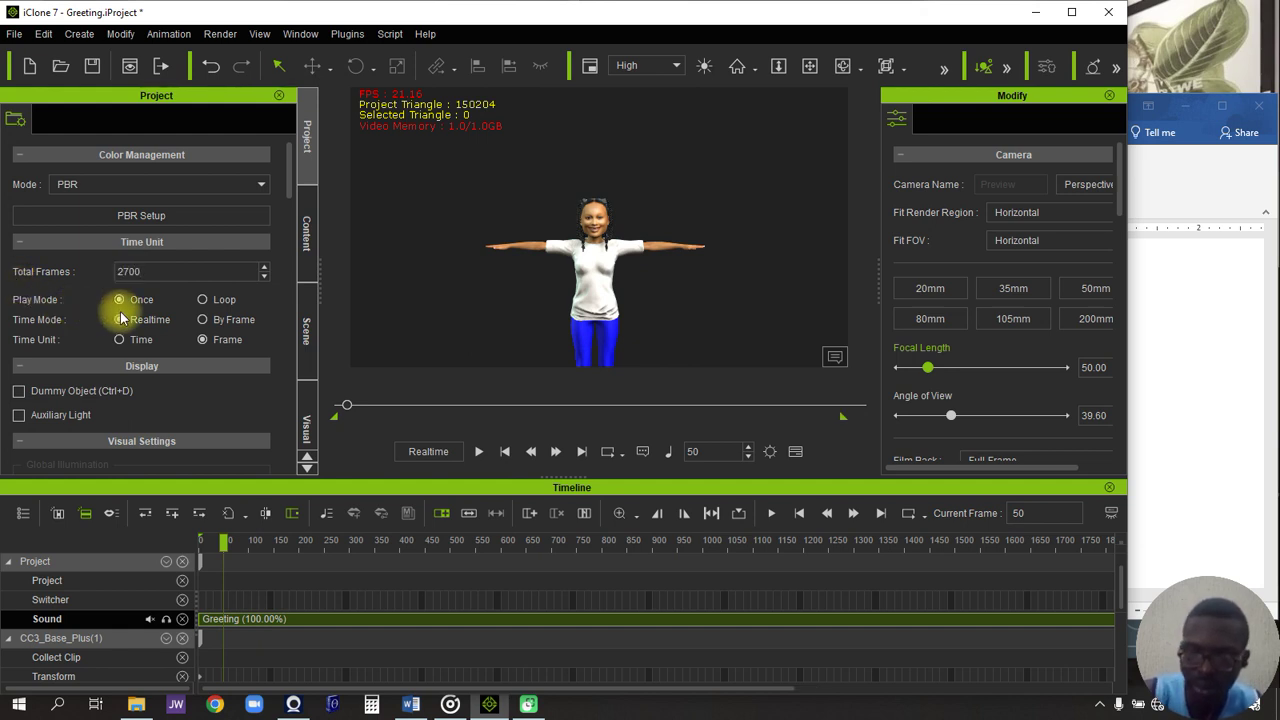
scroll(560, 610, "down", 3)
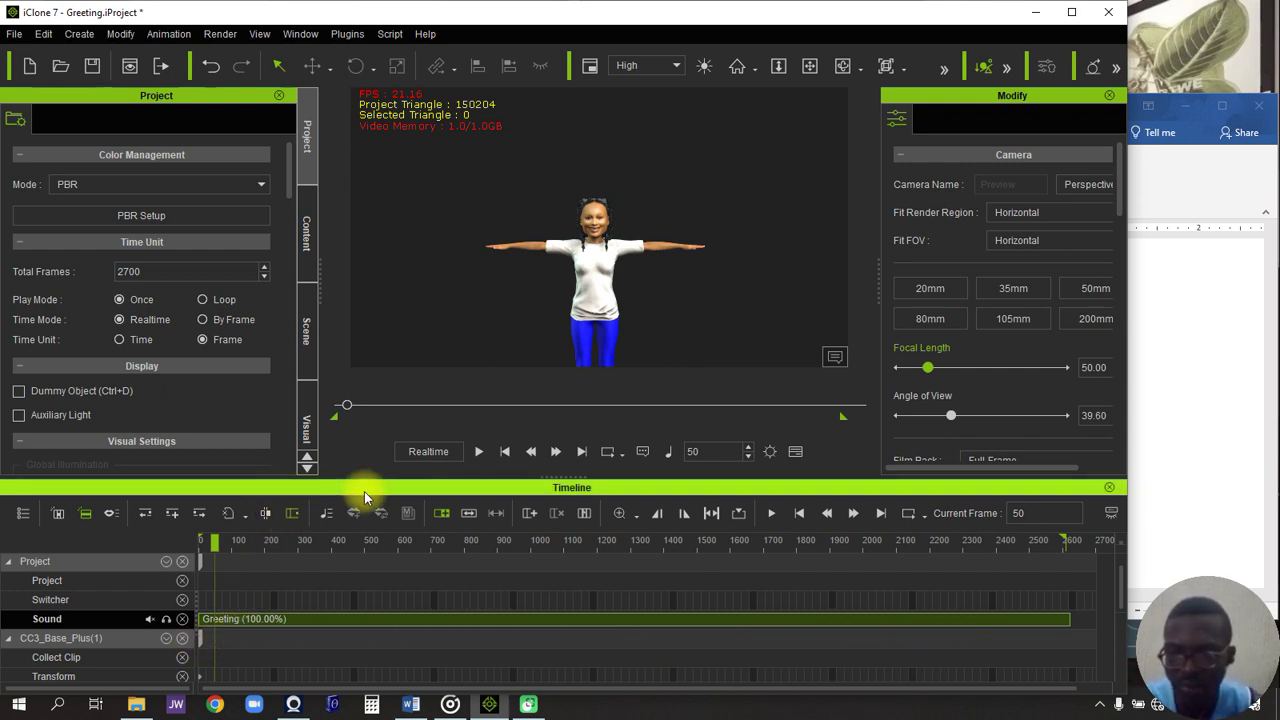
Preview the Greeting music playback, then stop and return to frame 1
left_click(478, 453)
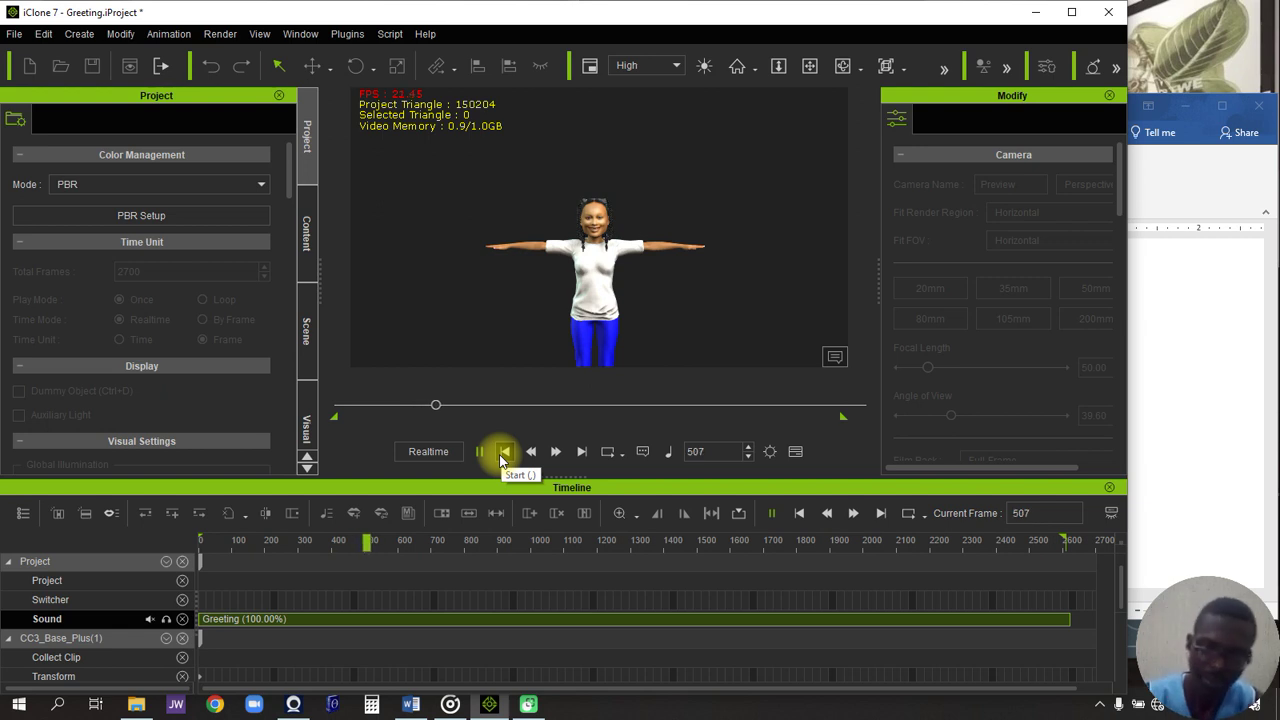
left_click(504, 453)
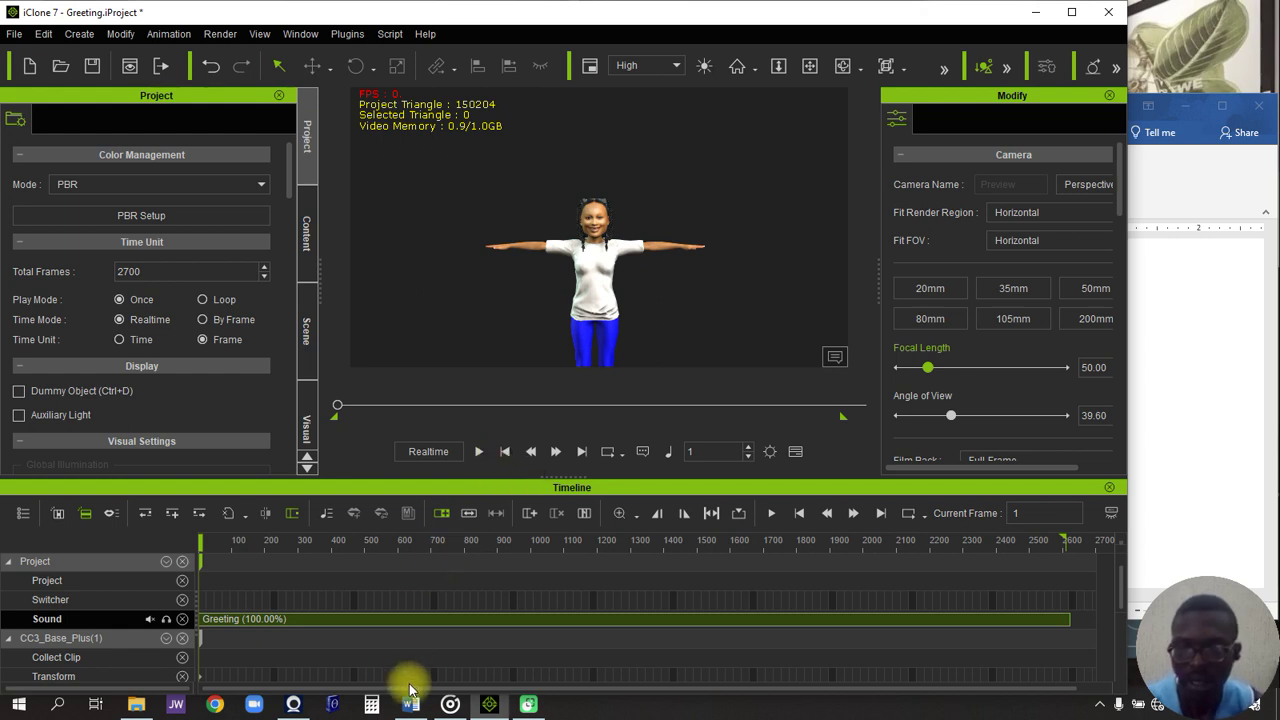
Review the GREETINGS lyrics in Word, then switch to Groove Music
left_click(1220, 257)
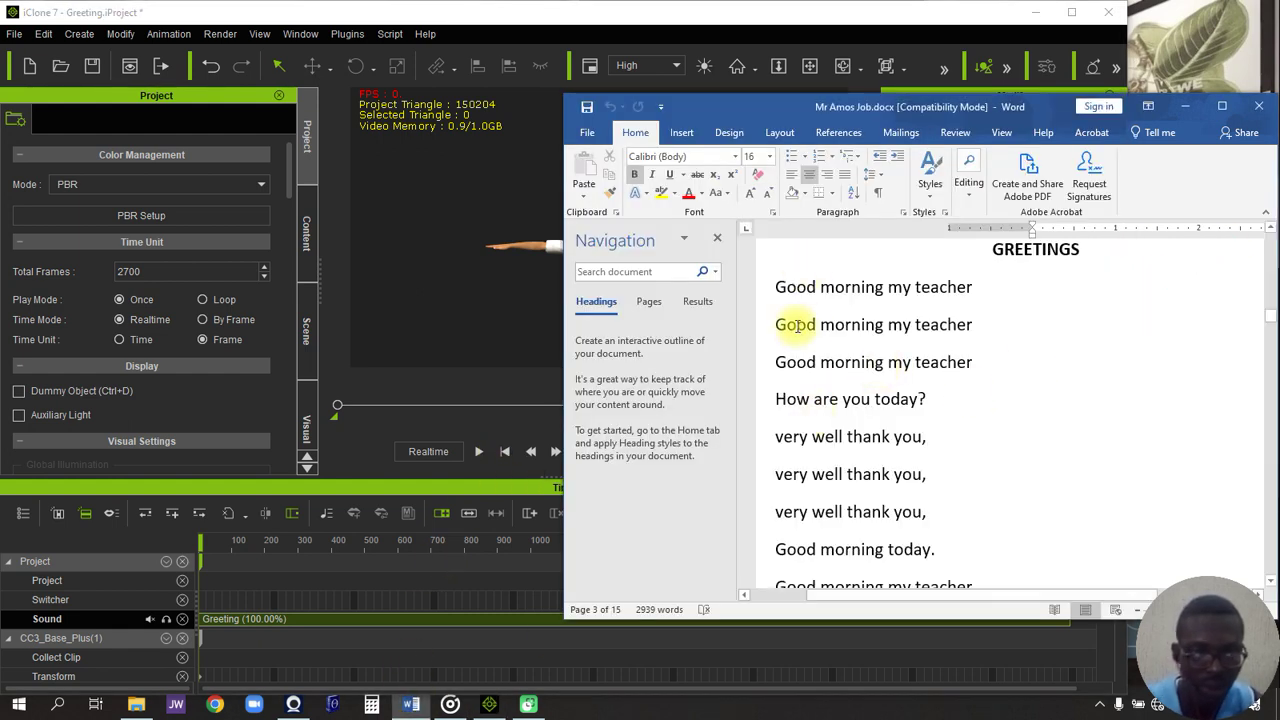
scroll(814, 537, "down", 1)
scroll(814, 523, "up", 2)
scroll(820, 520, "down", 1)
scroll(820, 515, "up", 1)
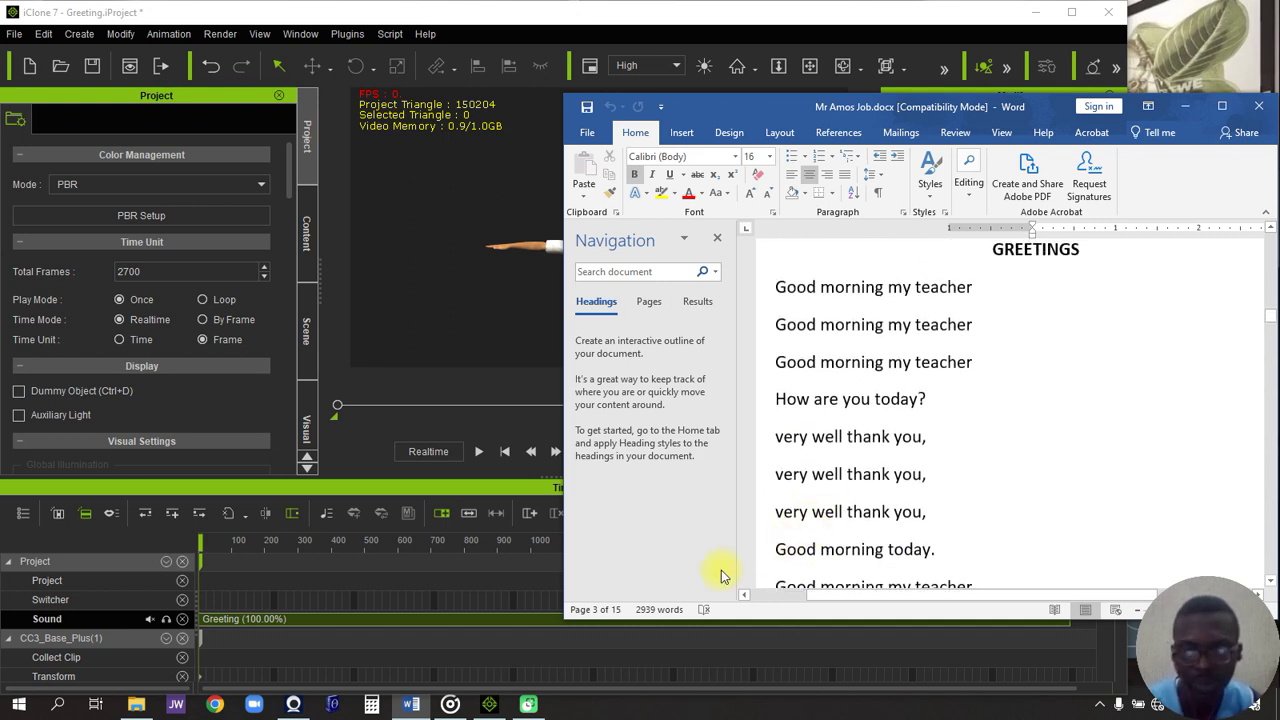
mouse_move(452, 705)
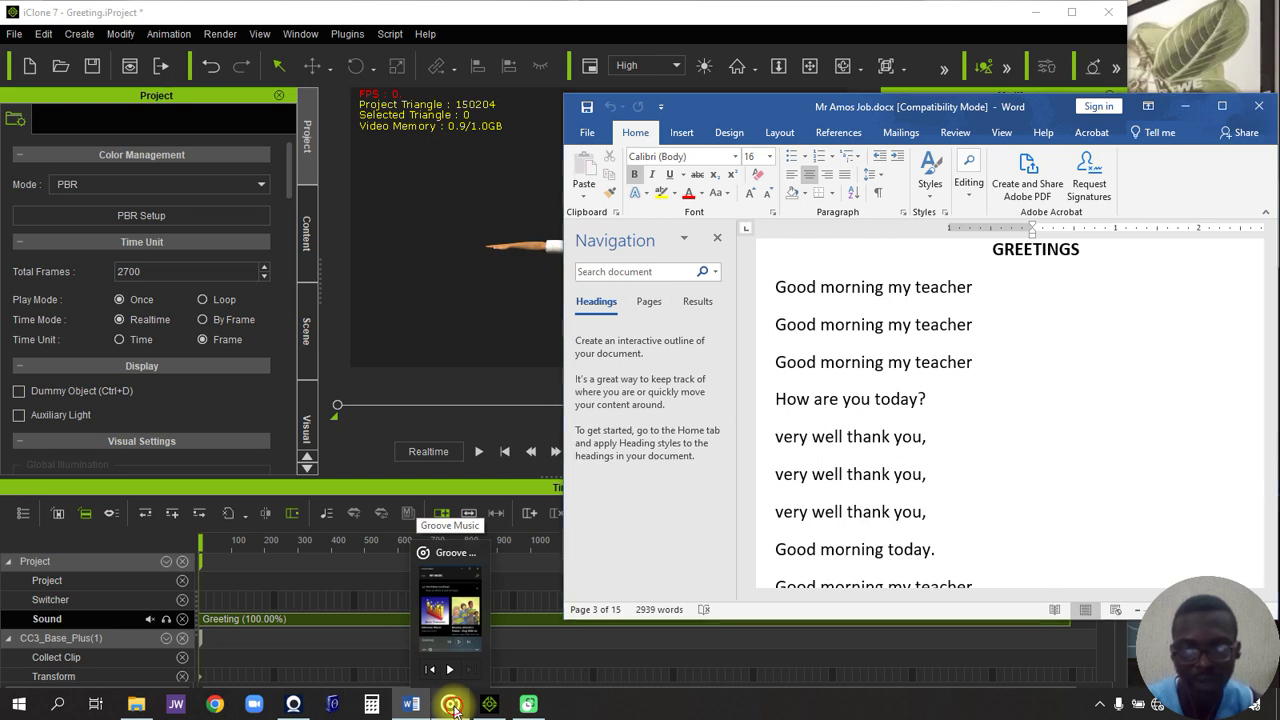
left_click(452, 705)
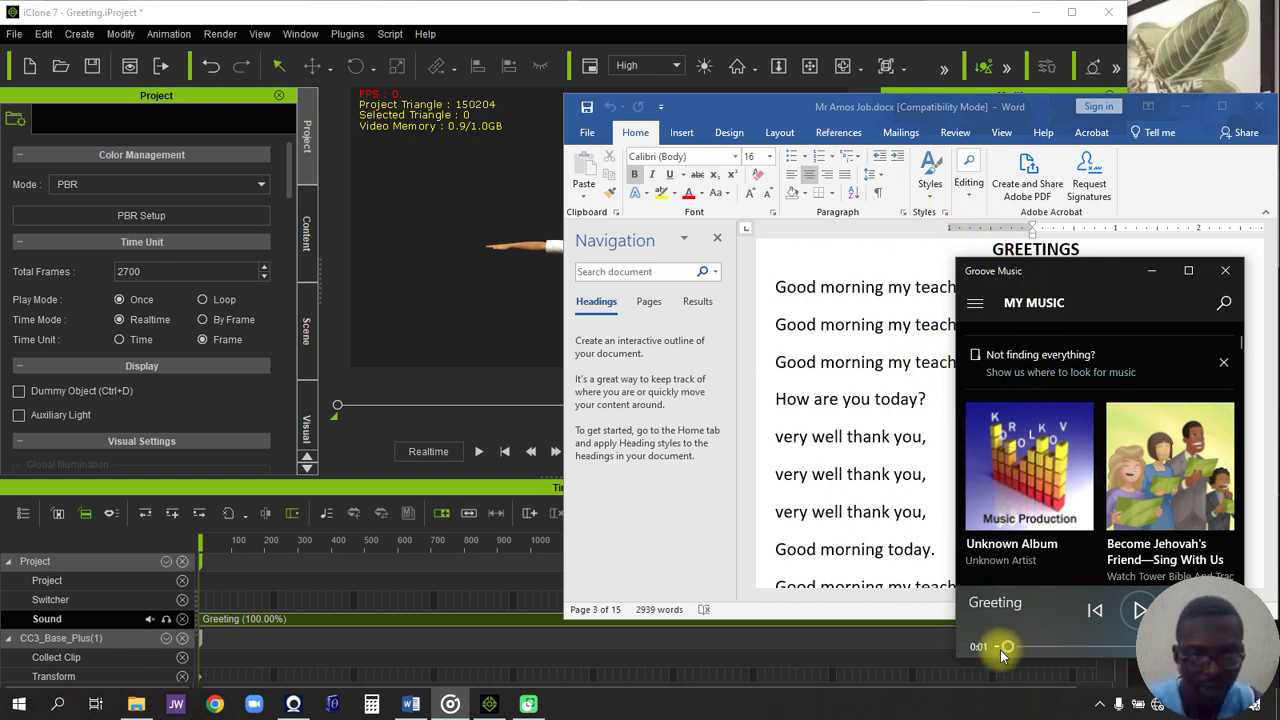
Browse to Female > Greeting, play Greeting.mp3 and pause it at the start
left_click(136, 704)
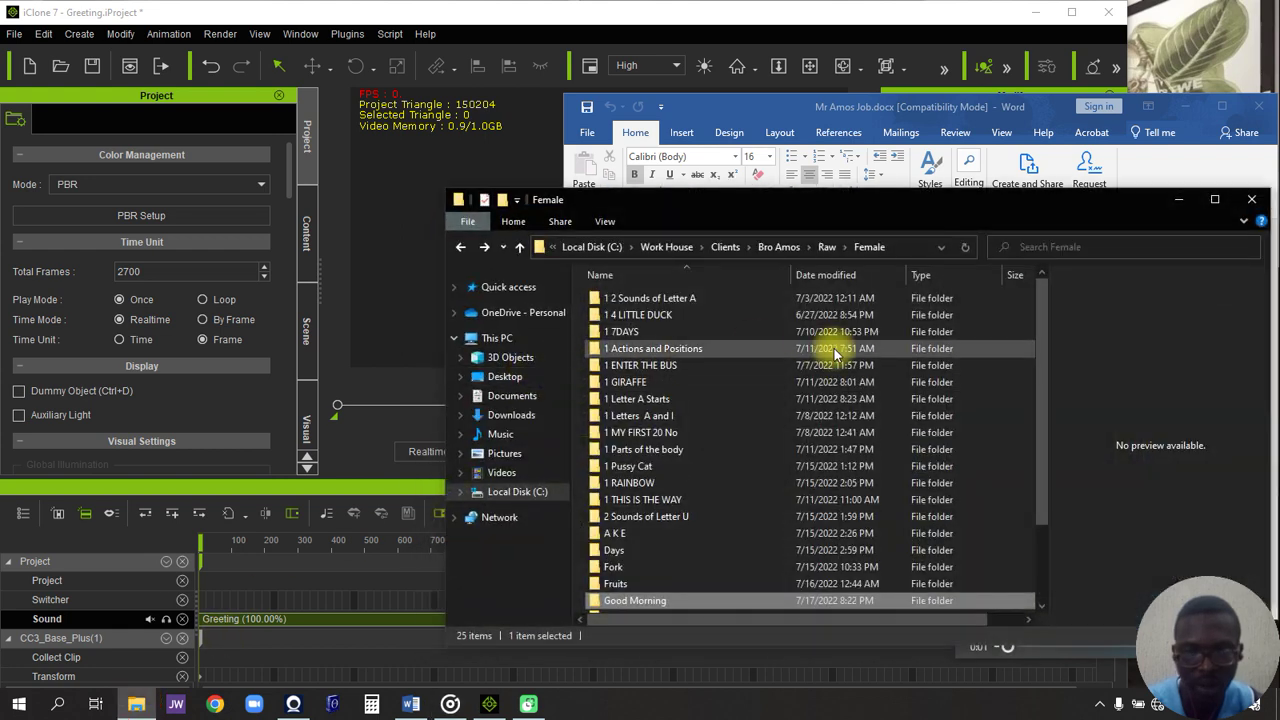
left_click(658, 604)
double_click(636, 601)
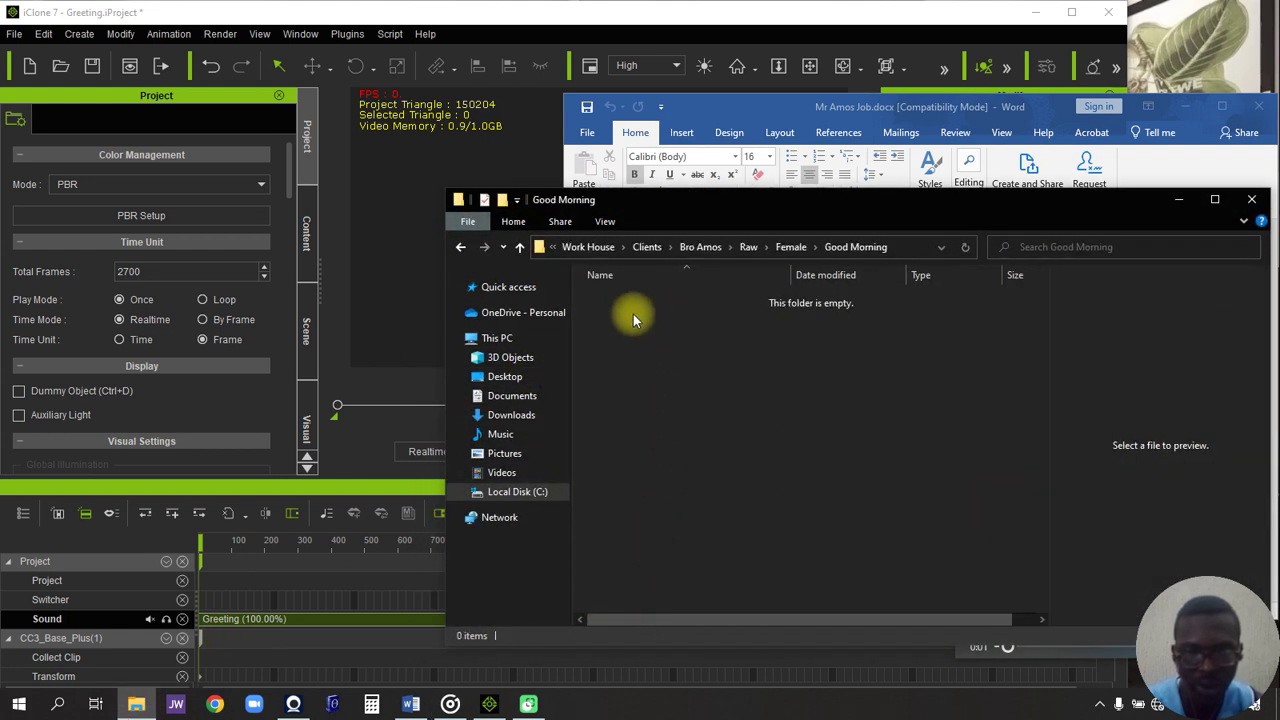
left_click(790, 247)
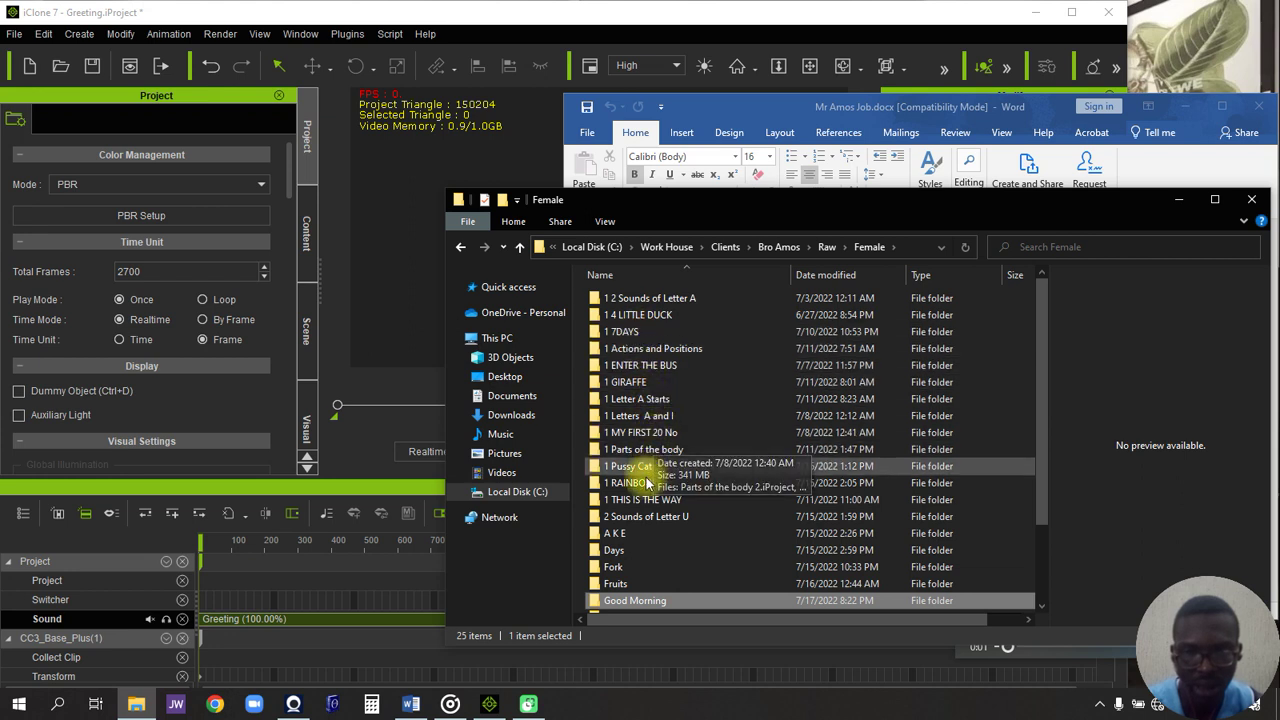
scroll(650, 540, "down", 1)
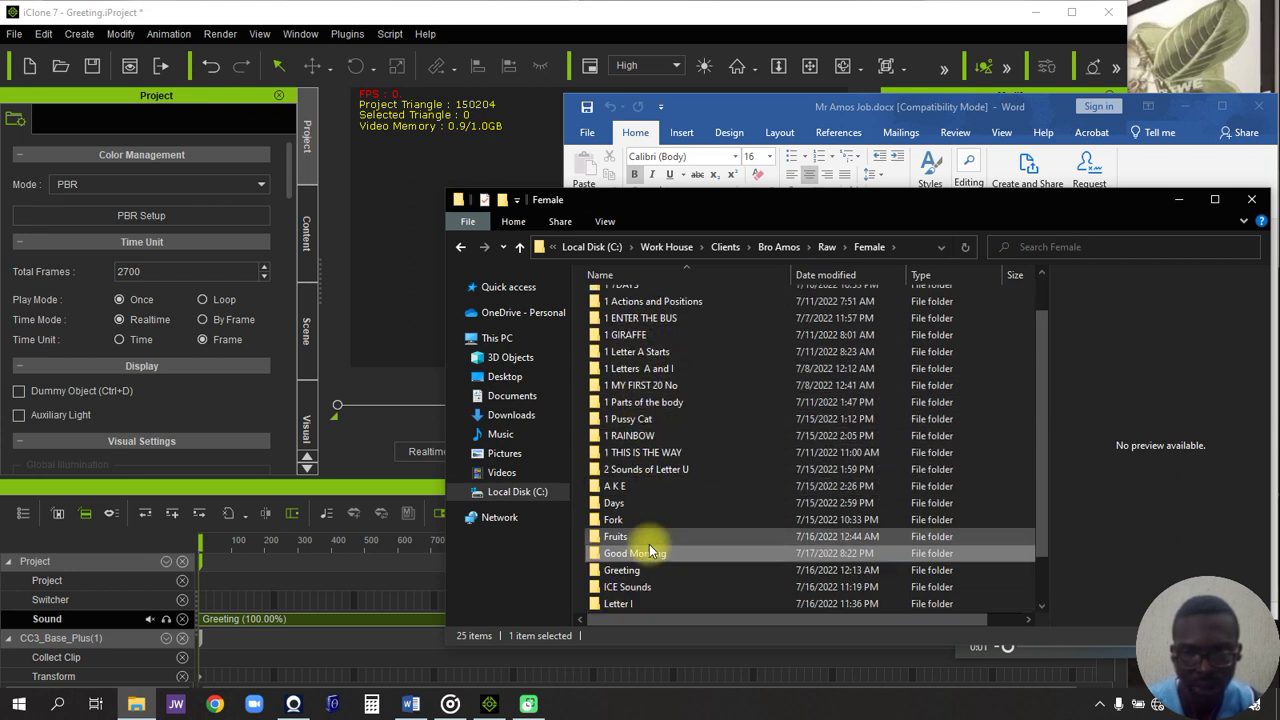
double_click(641, 569)
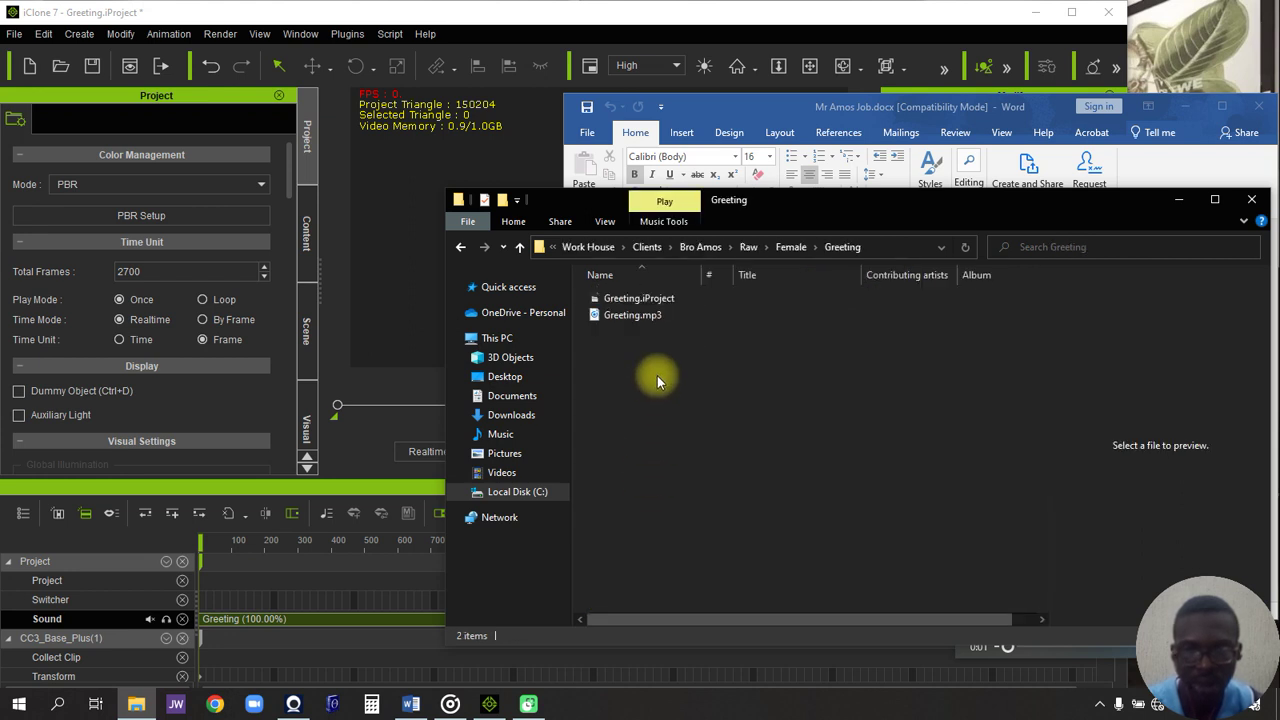
double_click(633, 316)
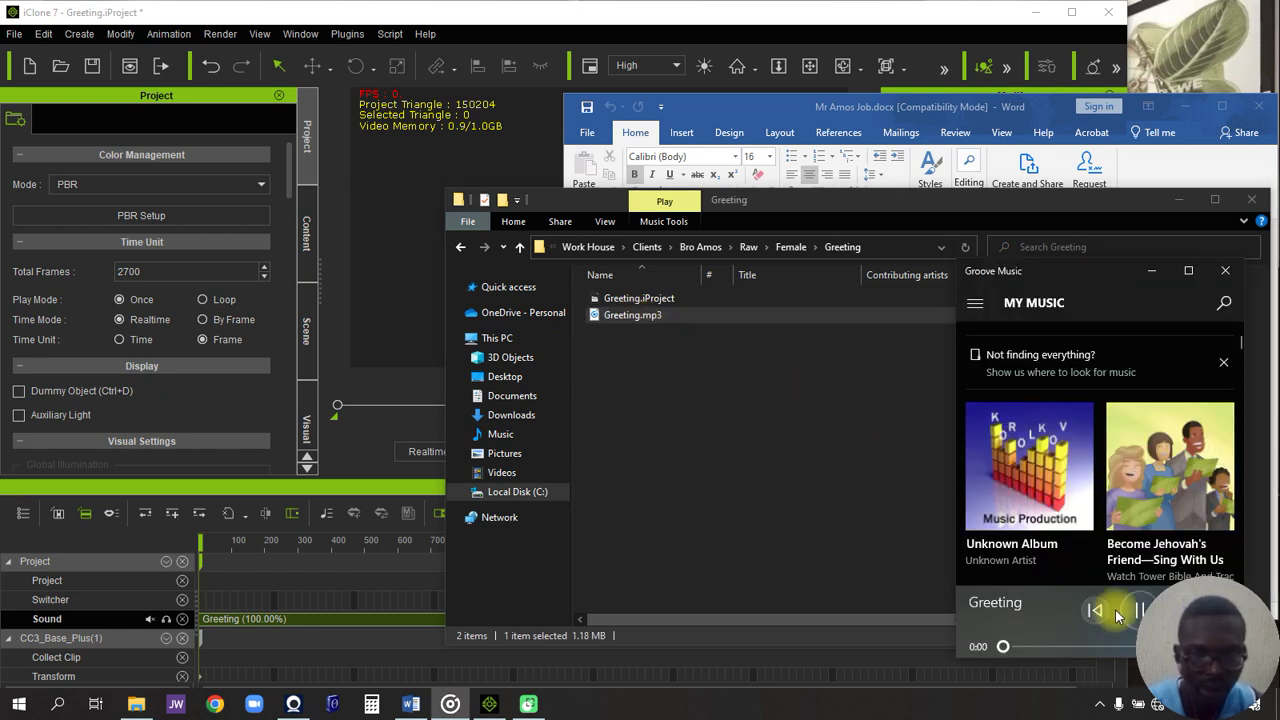
left_click(1125, 612)
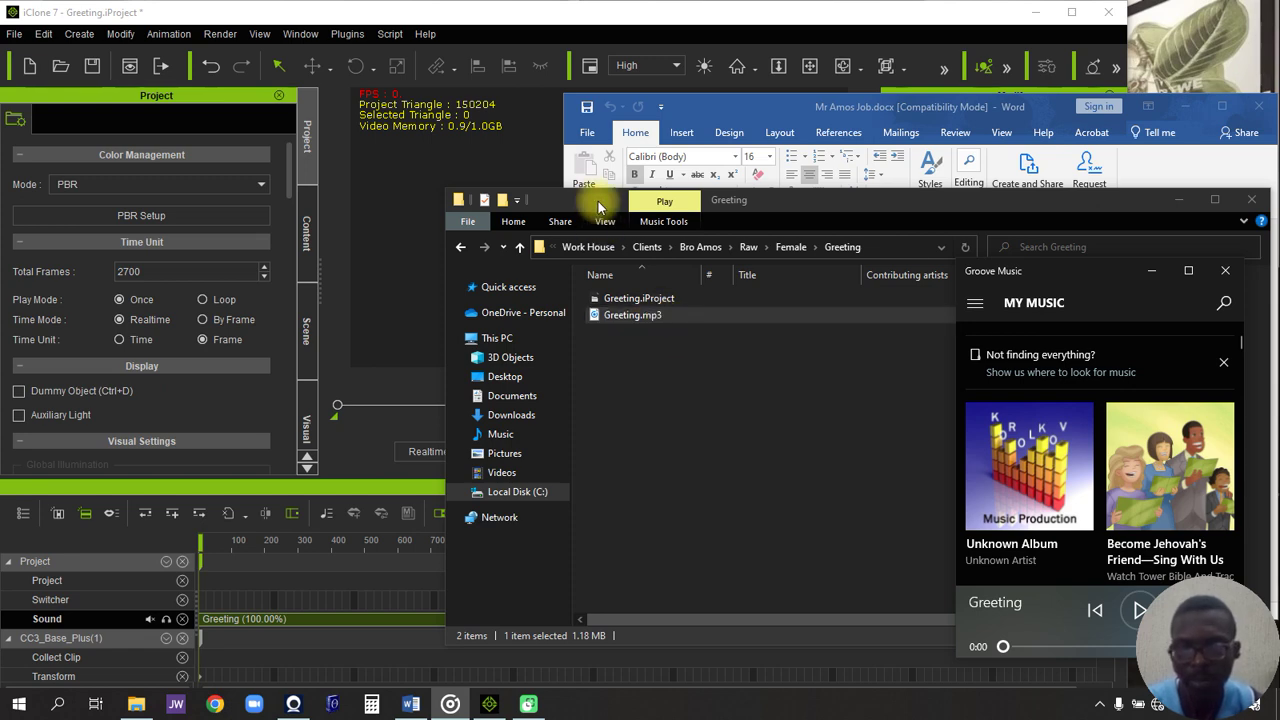
Select the CC3_Base_Plus(1) character and start Create Script from the Motion tab's Facial section
left_click(484, 9)
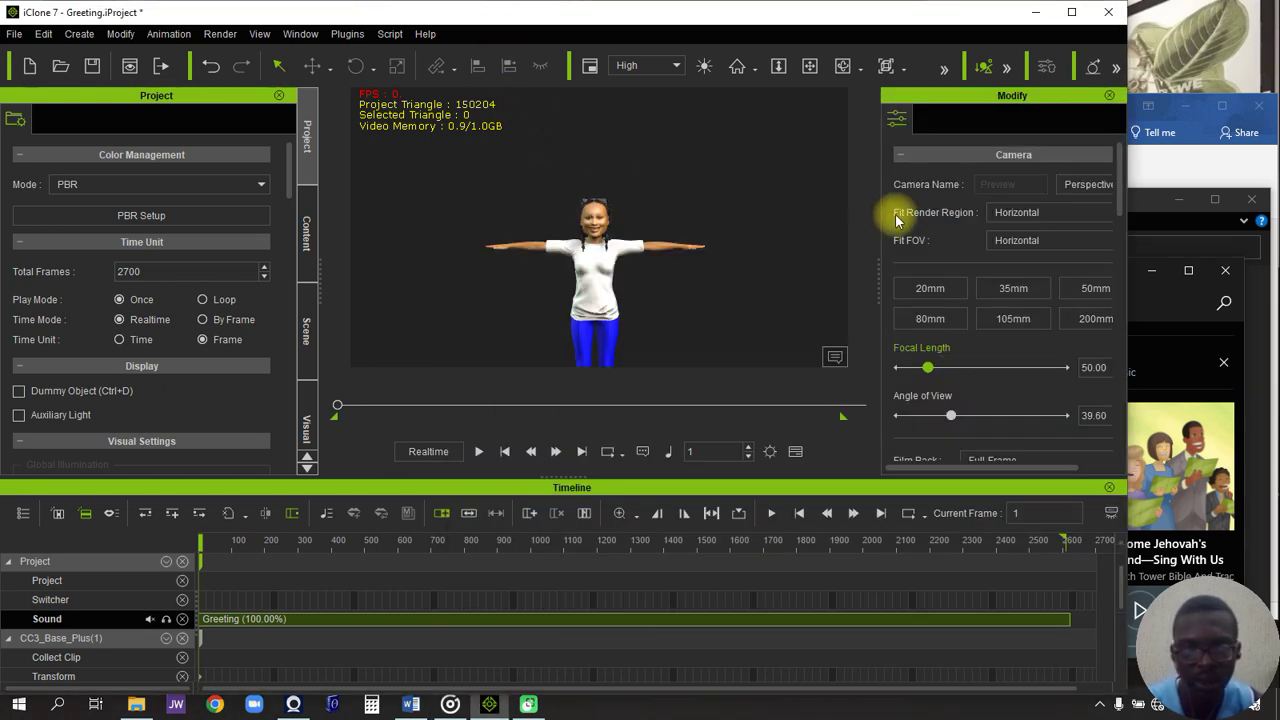
left_click(598, 250)
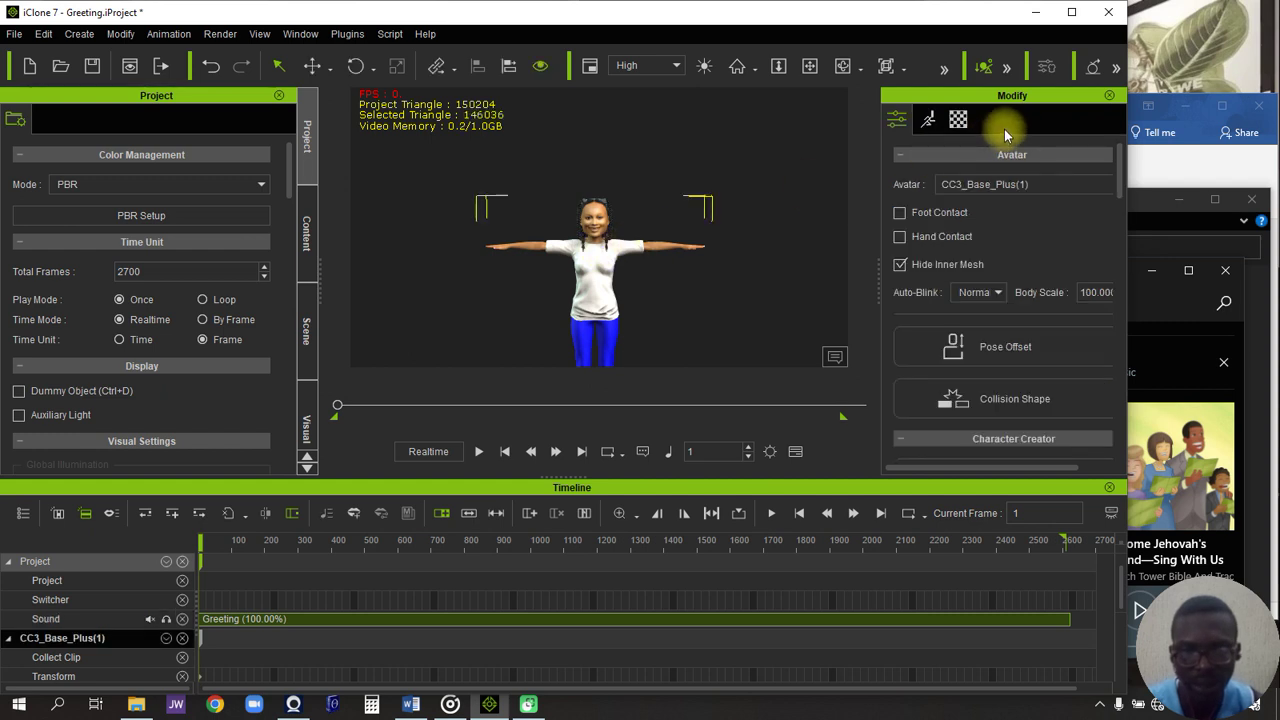
left_click(931, 122)
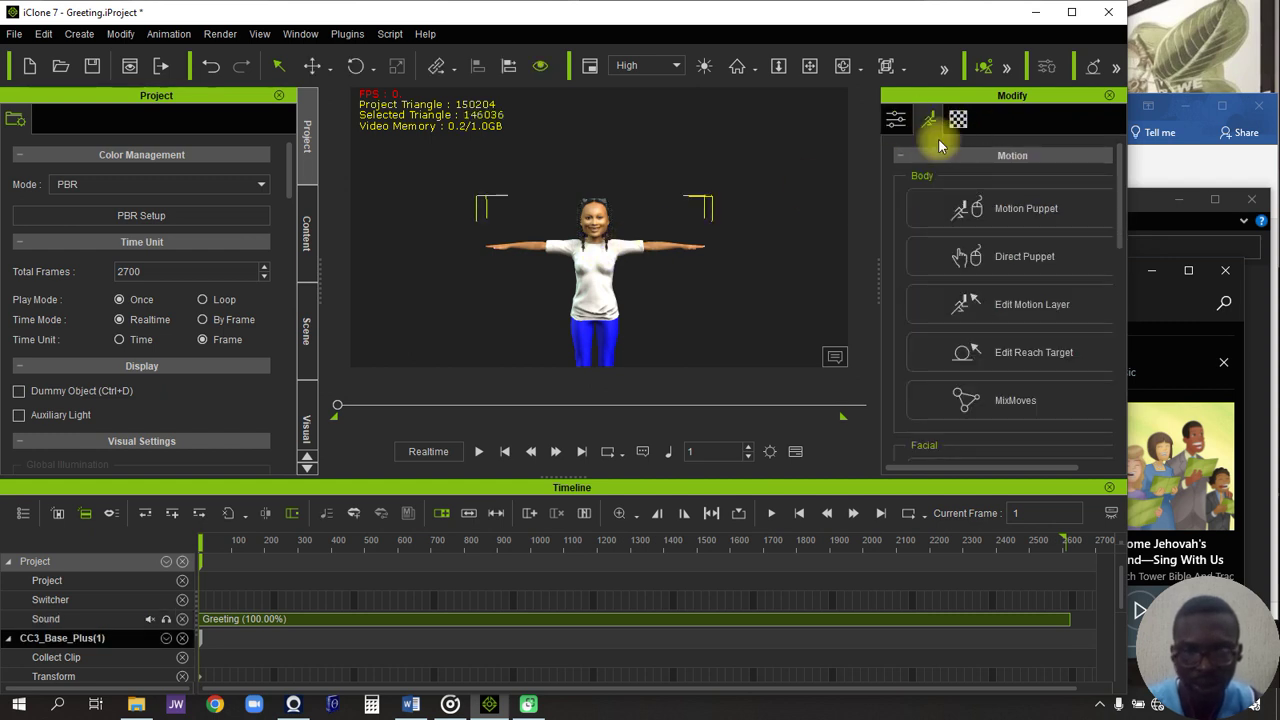
scroll(968, 405, "down", 1)
scroll(975, 410, "down", 1)
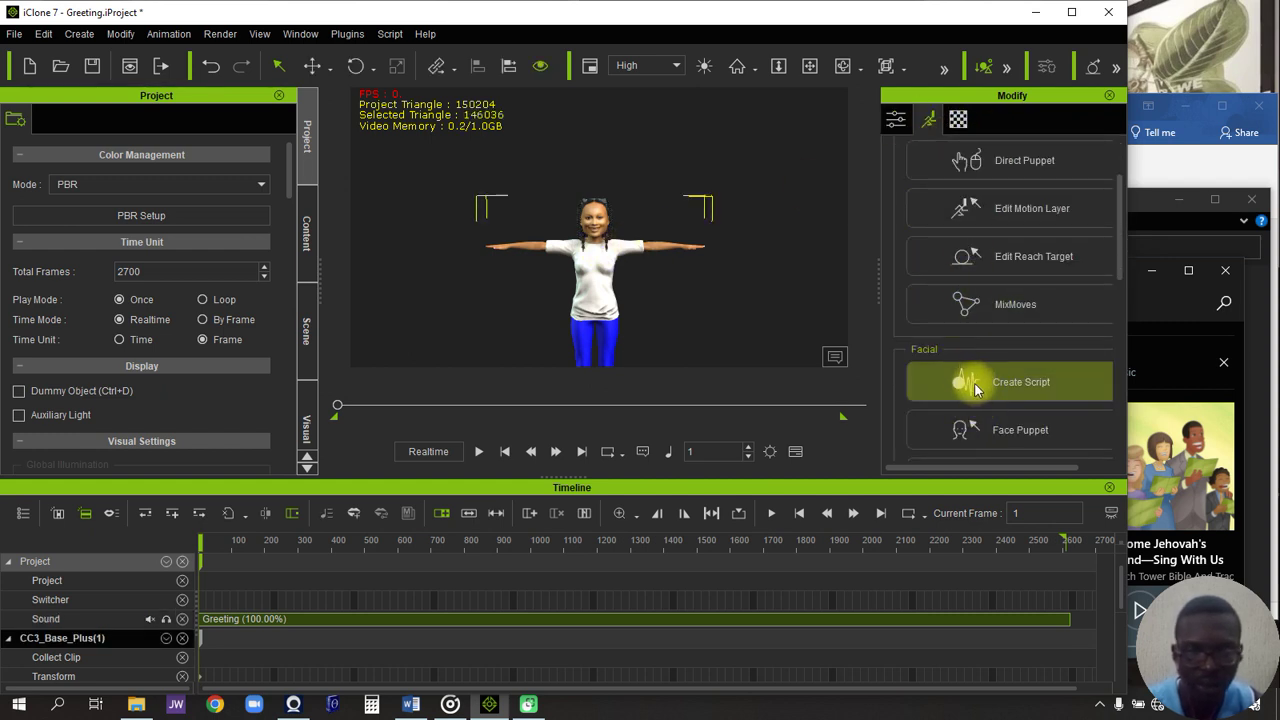
left_click(1021, 383)
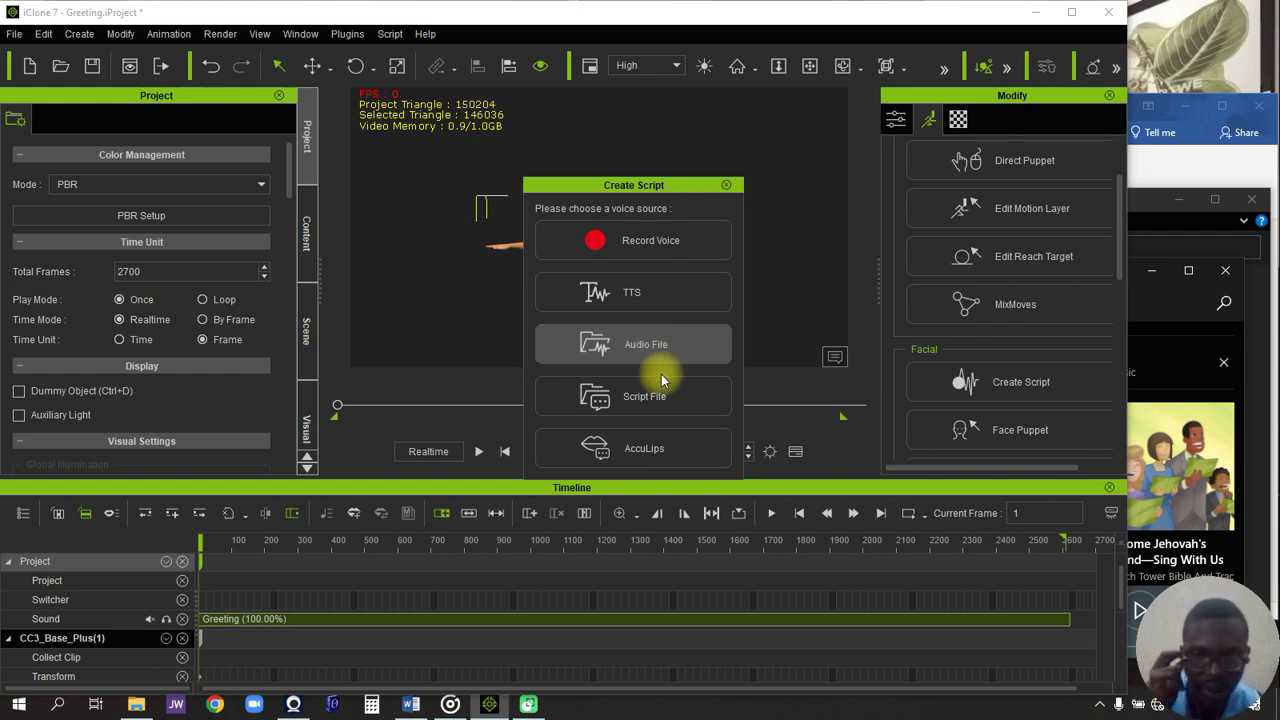
Choose AccuLips as the voice source for the character's facial script
left_click(657, 460)
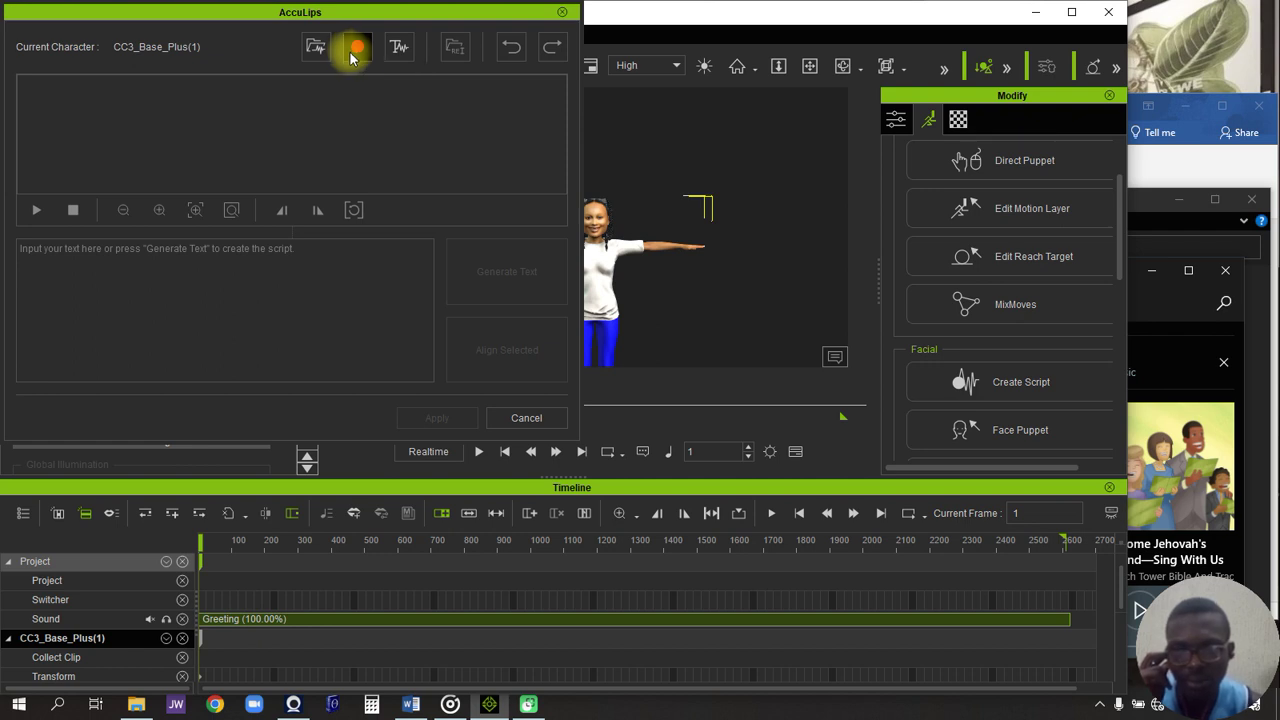
Open the Voice Recorder with Microphone (High Definition Audio Device) as the input device
left_click(355, 50)
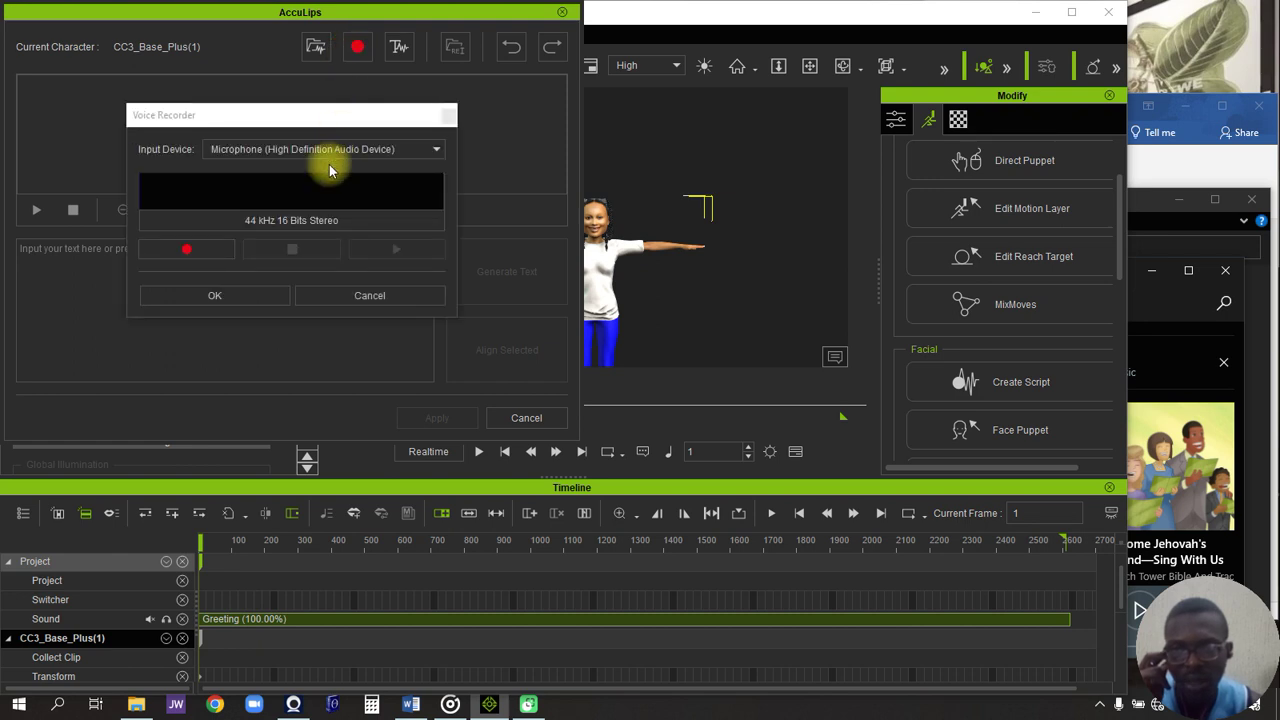
left_click(231, 154)
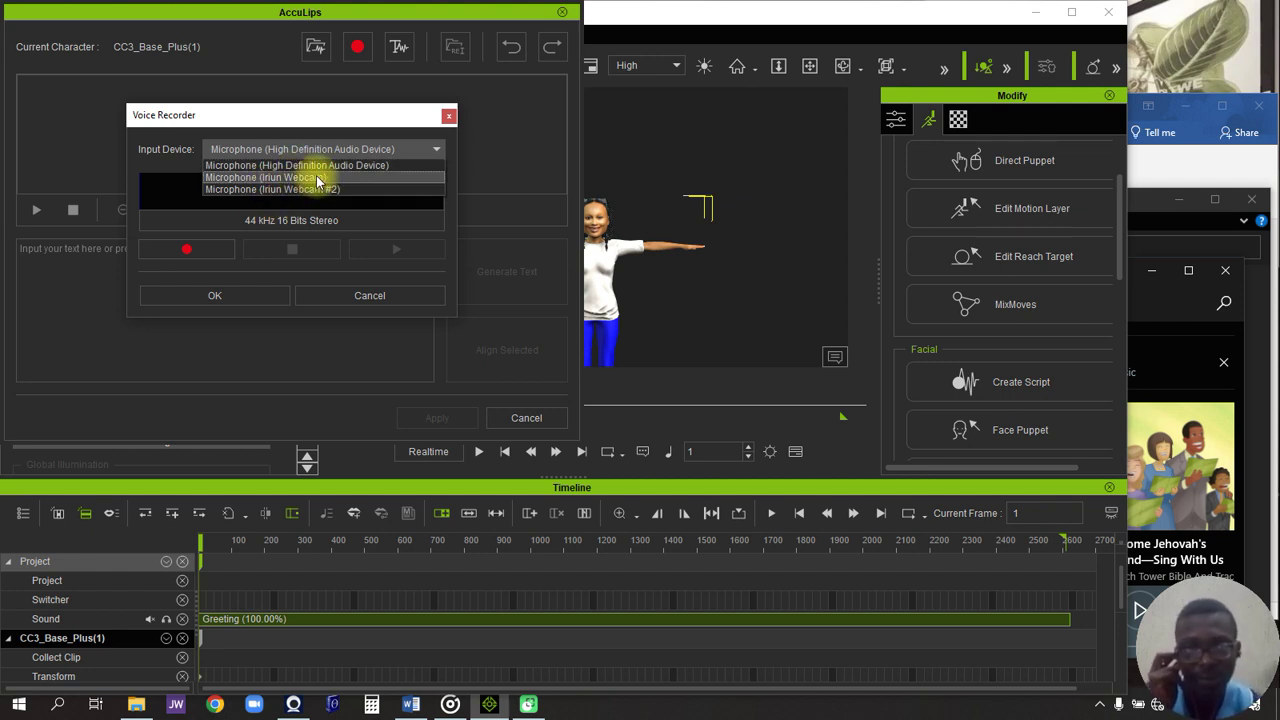
left_click(262, 165)
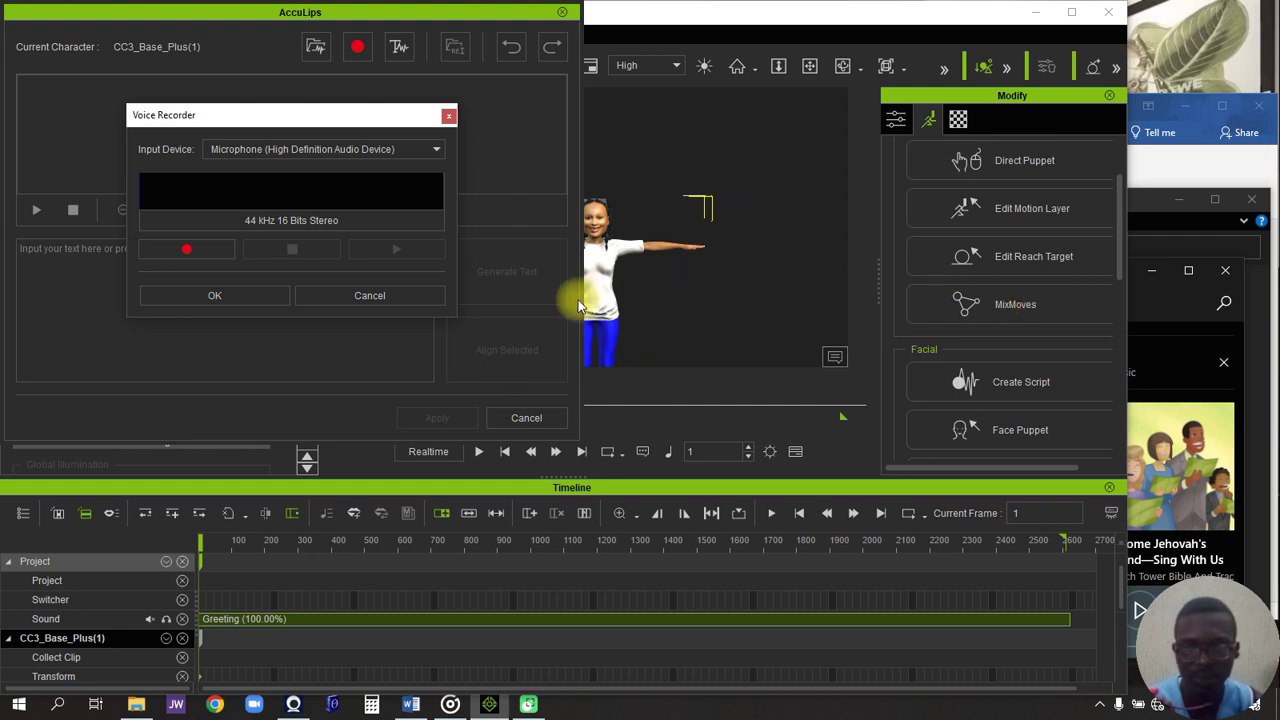
Place Groove Music beside iClone, test skipping to 0:42, then start the Greeting song playing
left_click(450, 704)
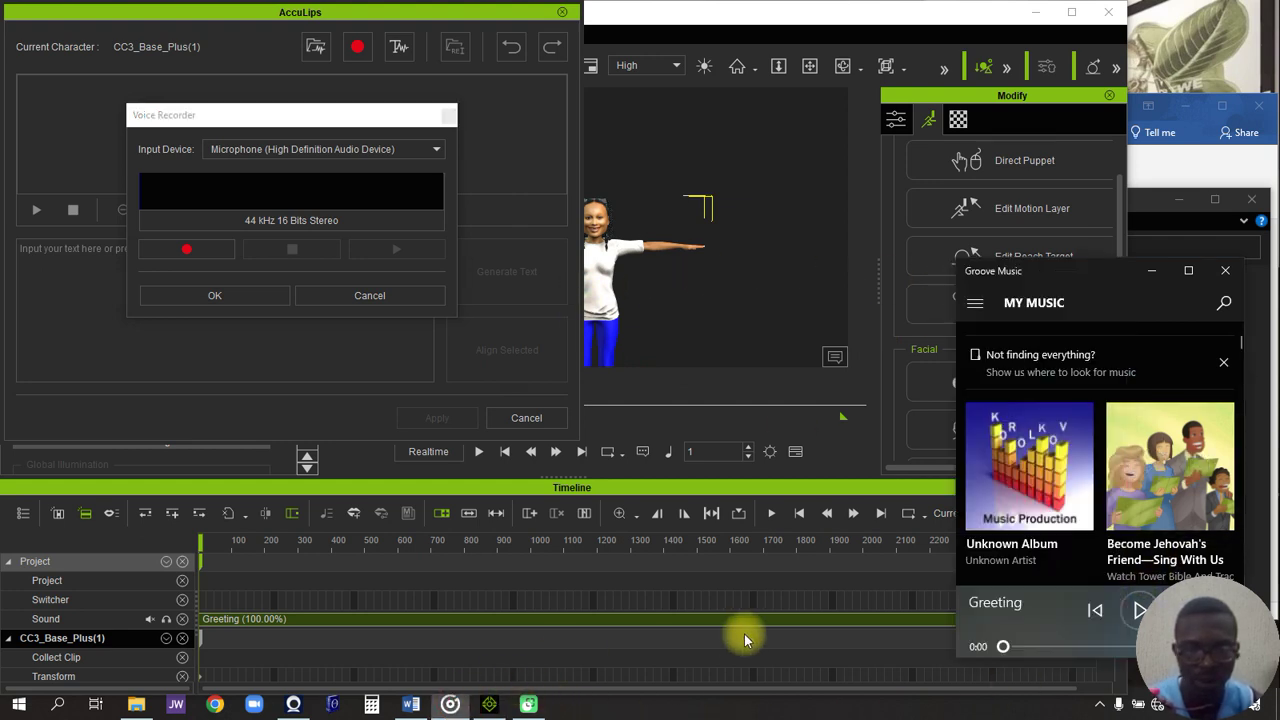
left_click_drag(1098, 283, 950, 292)
left_click(991, 622)
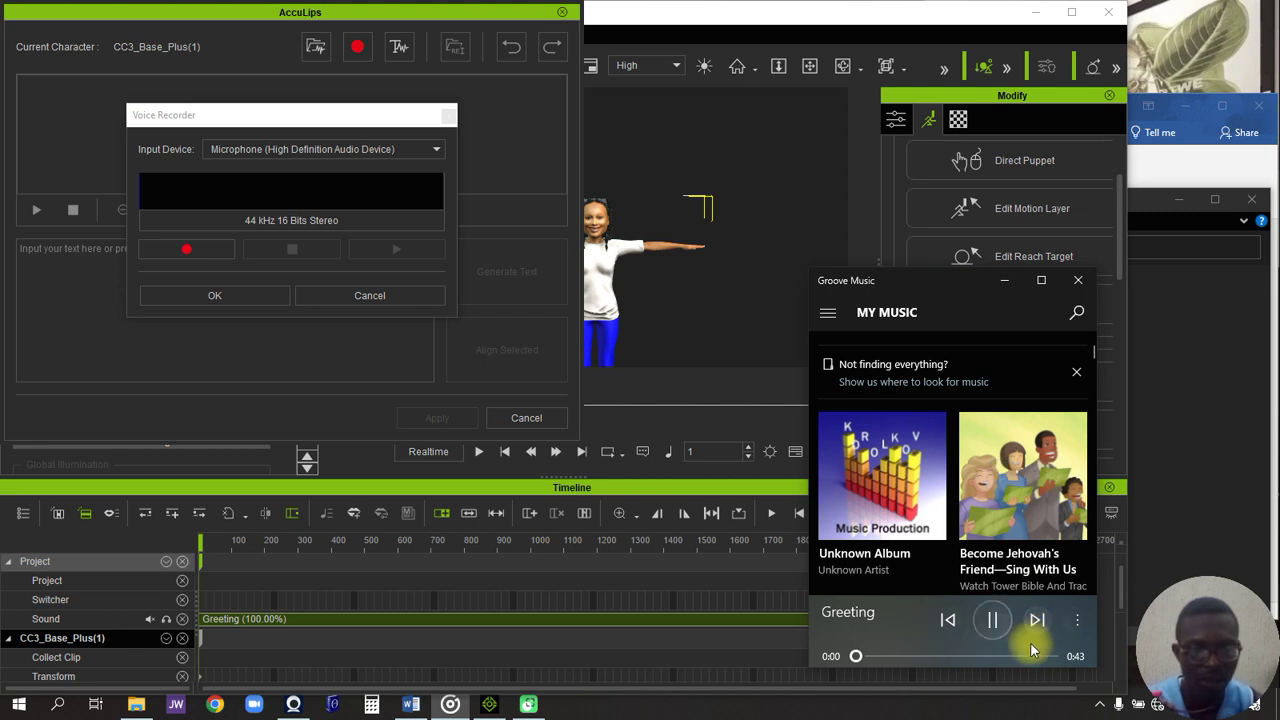
left_click(1043, 656)
left_click(993, 619)
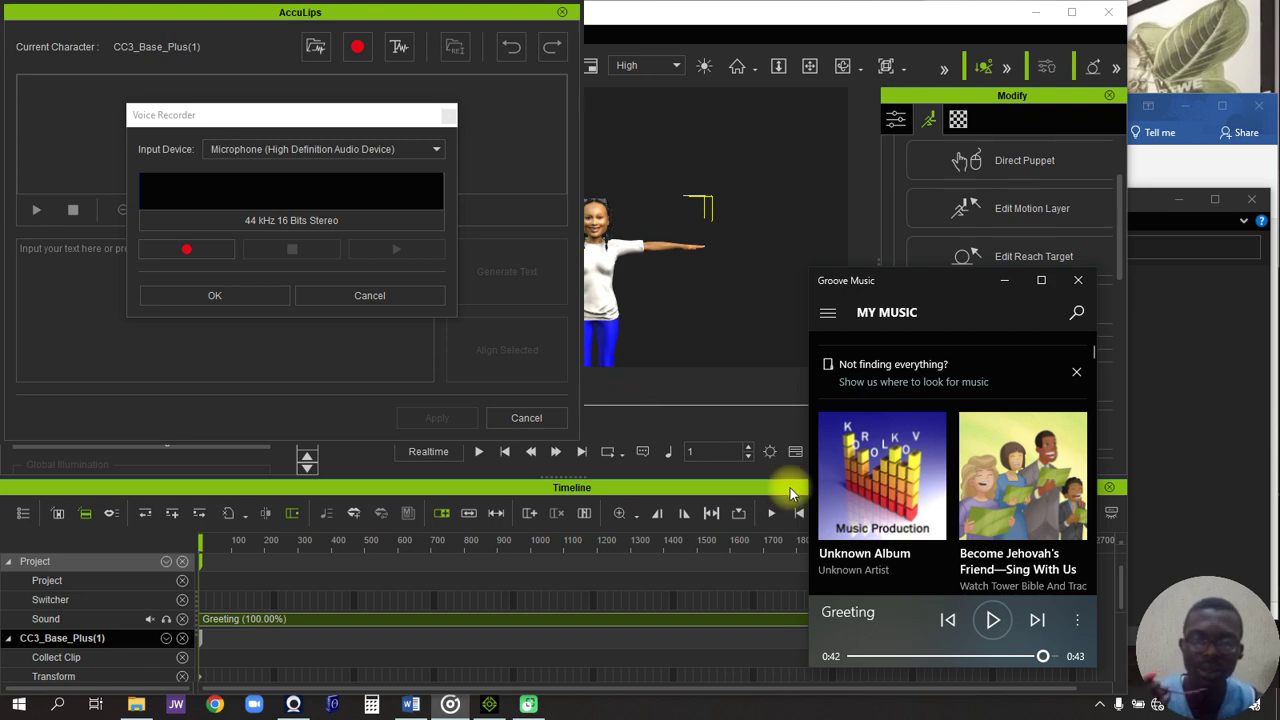
left_click(994, 638)
Record about 41 seconds of singing while scrolling through the lyrics in Word
left_click(186, 249)
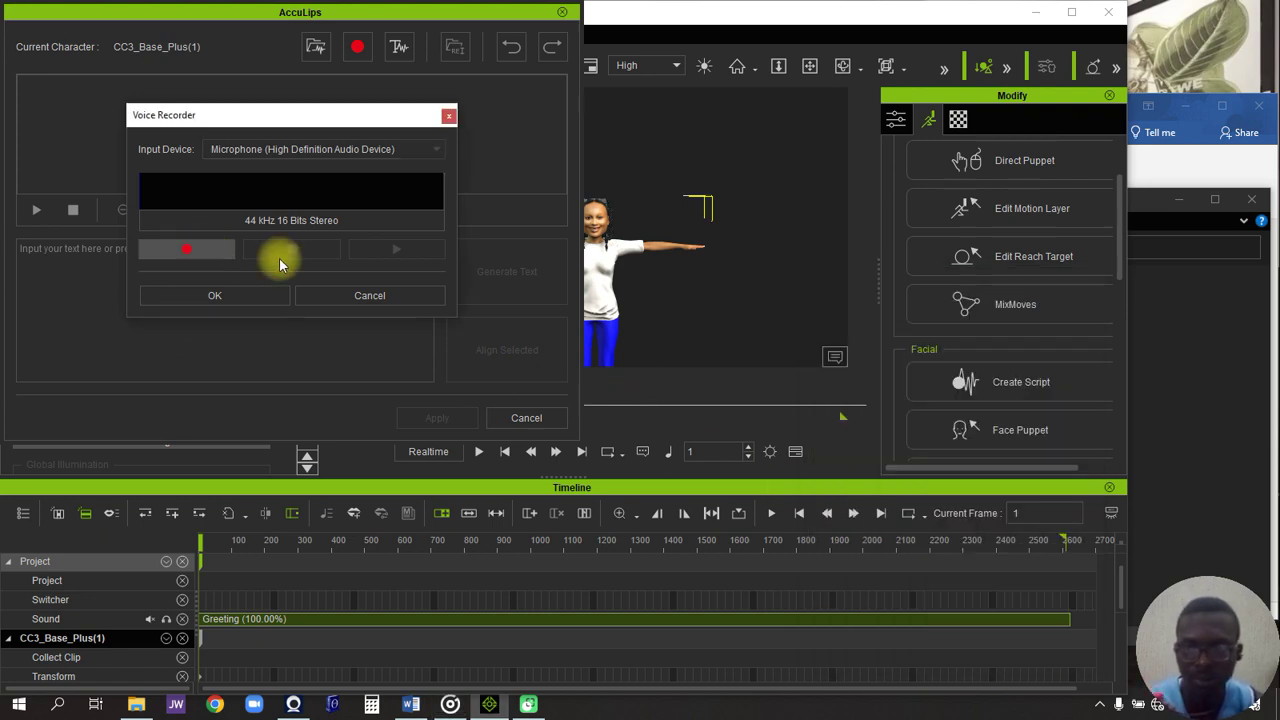
left_click(1158, 177)
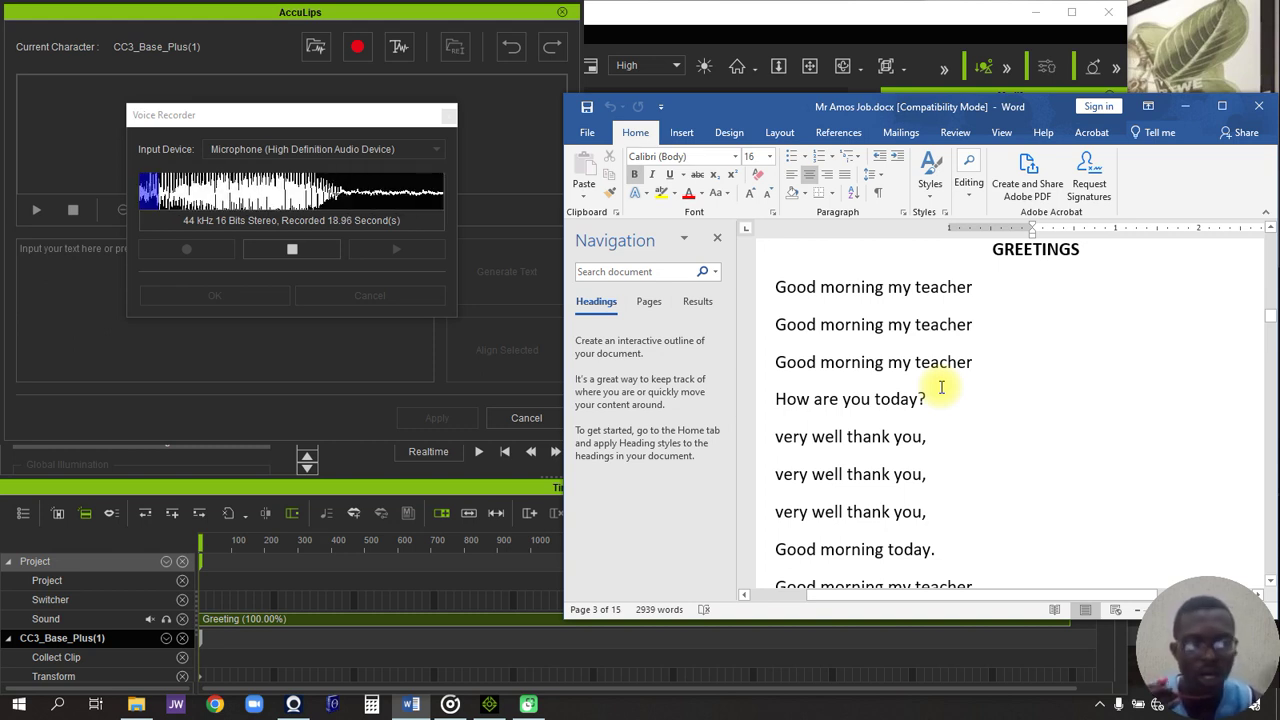
scroll(940, 400, "down", 3)
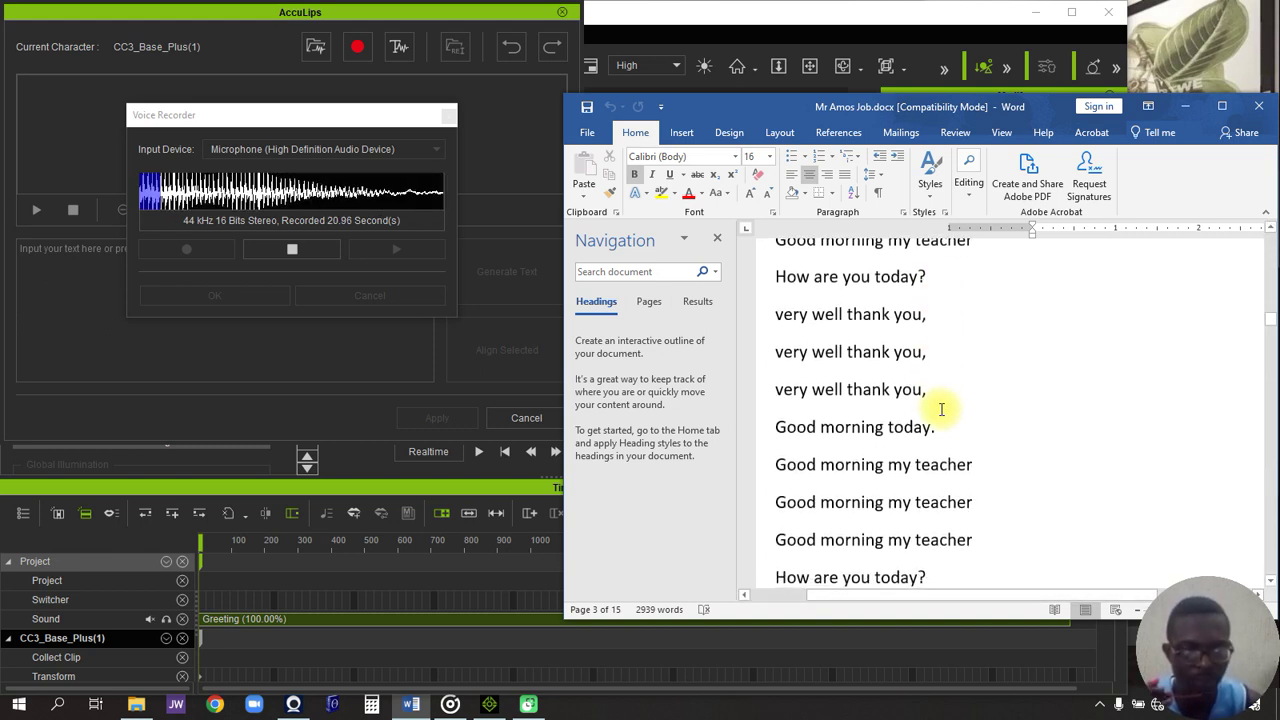
scroll(941, 409, "down", 2)
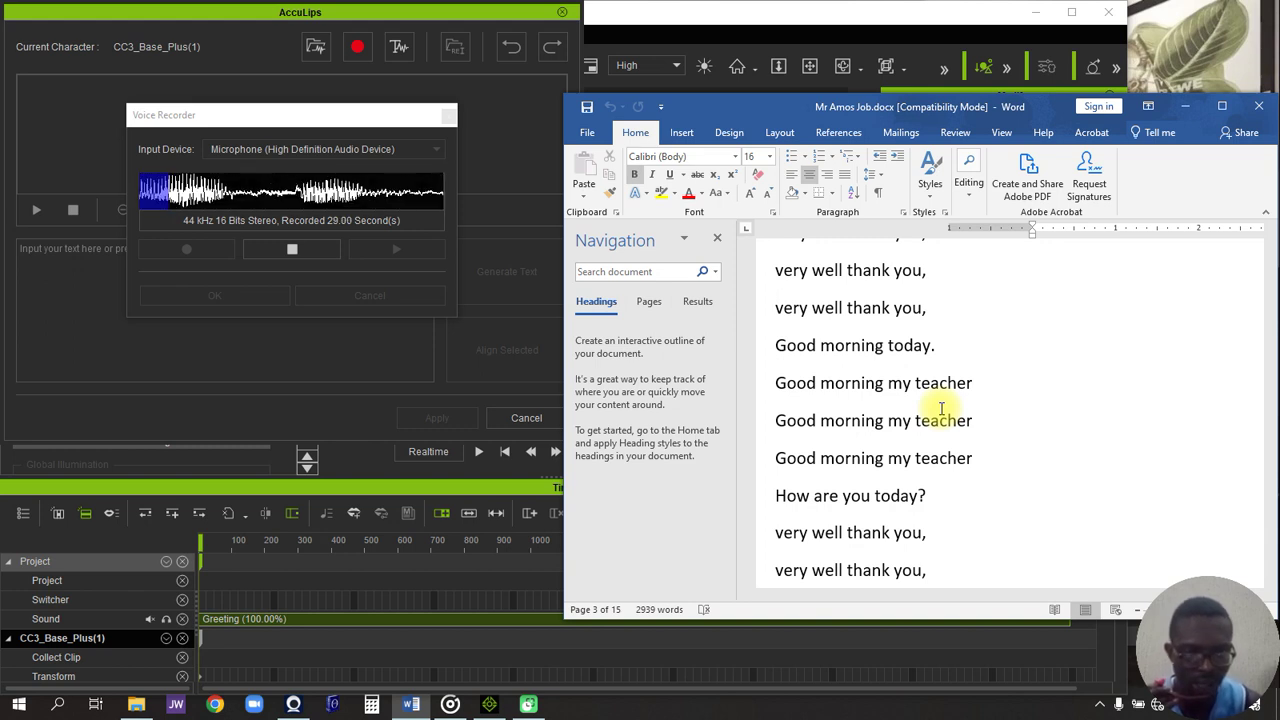
scroll(941, 408, "down", 3)
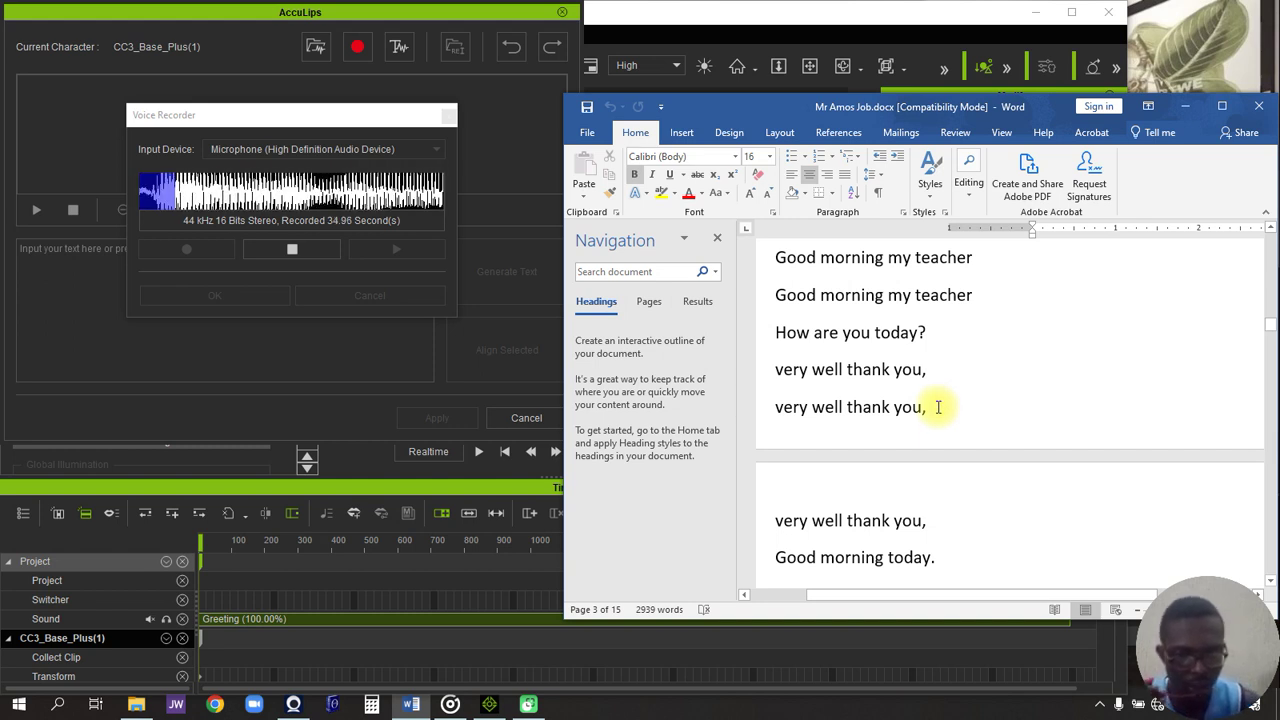
scroll(938, 407, "down", 2)
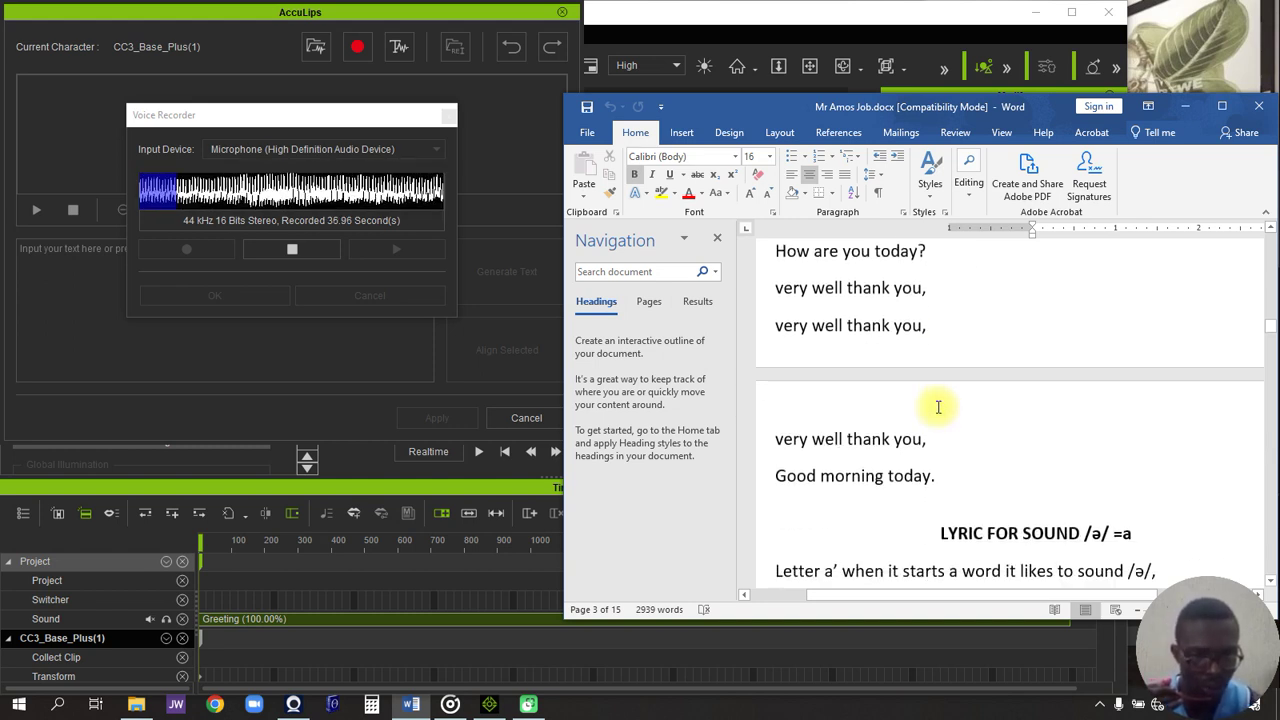
Stop recording, pause the Greeting song, and accept the 42.40-second take into AccuLips
left_click(281, 254)
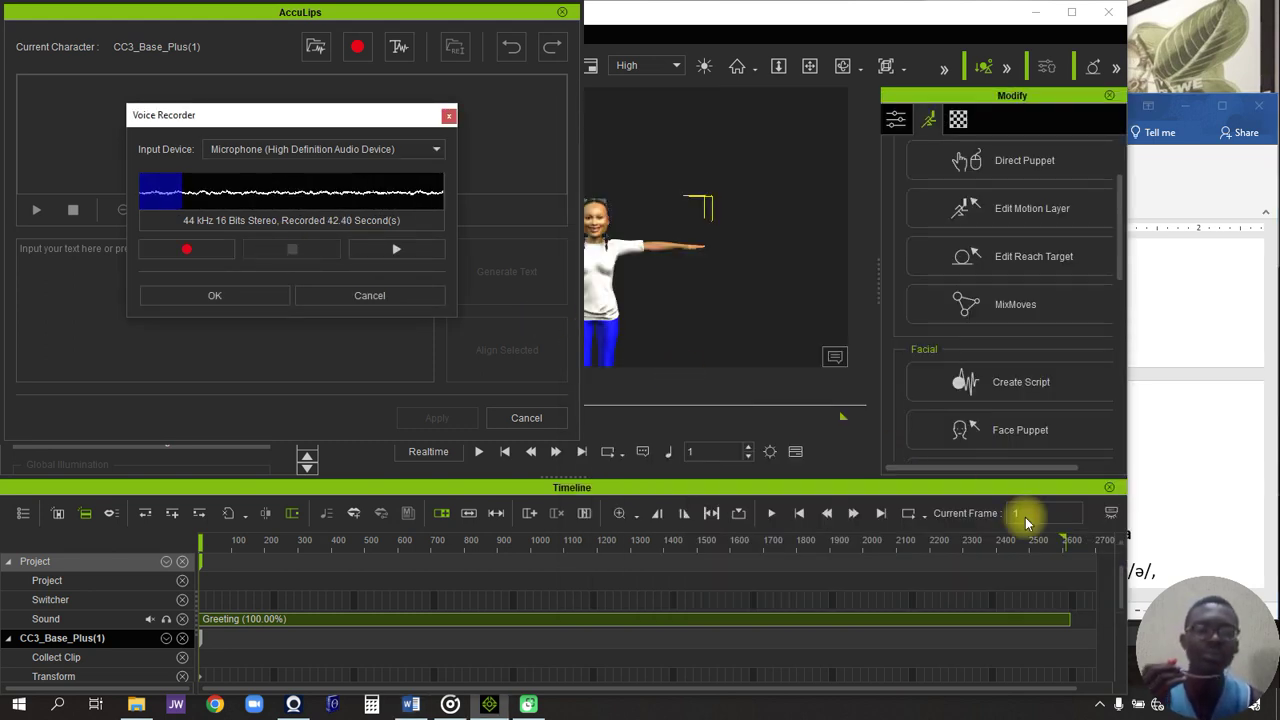
left_click(450, 704)
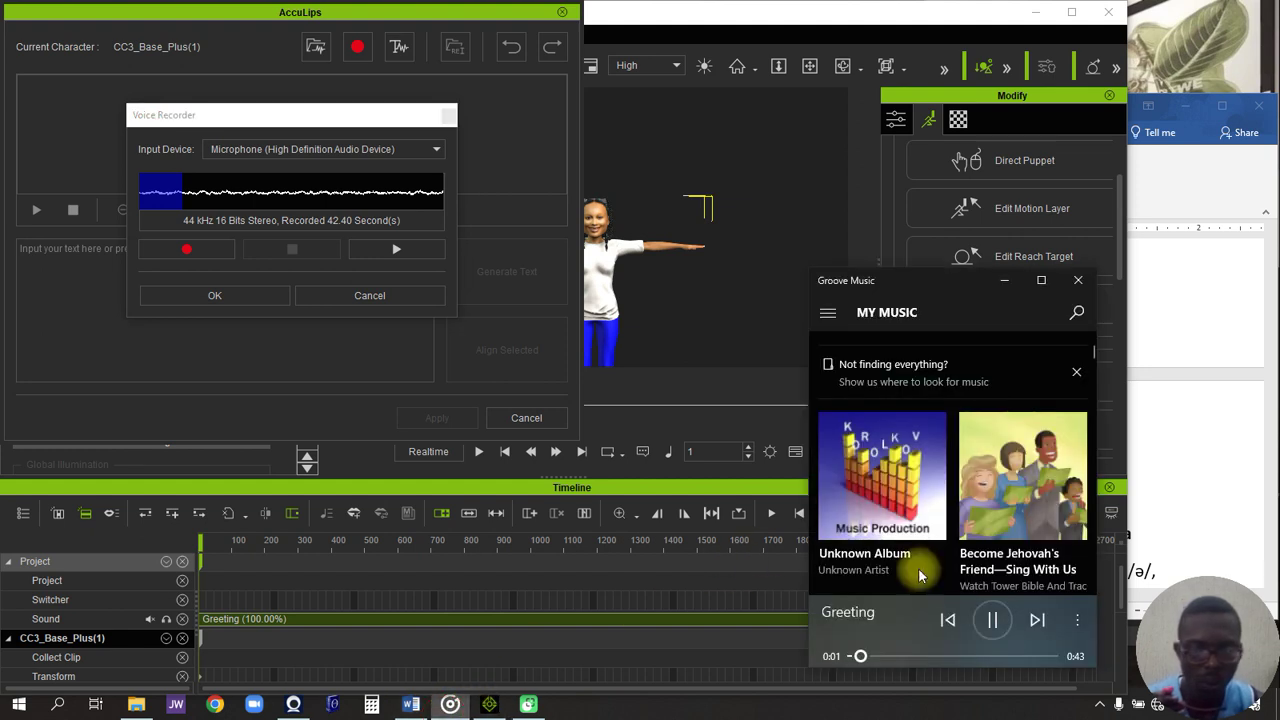
left_click(992, 620)
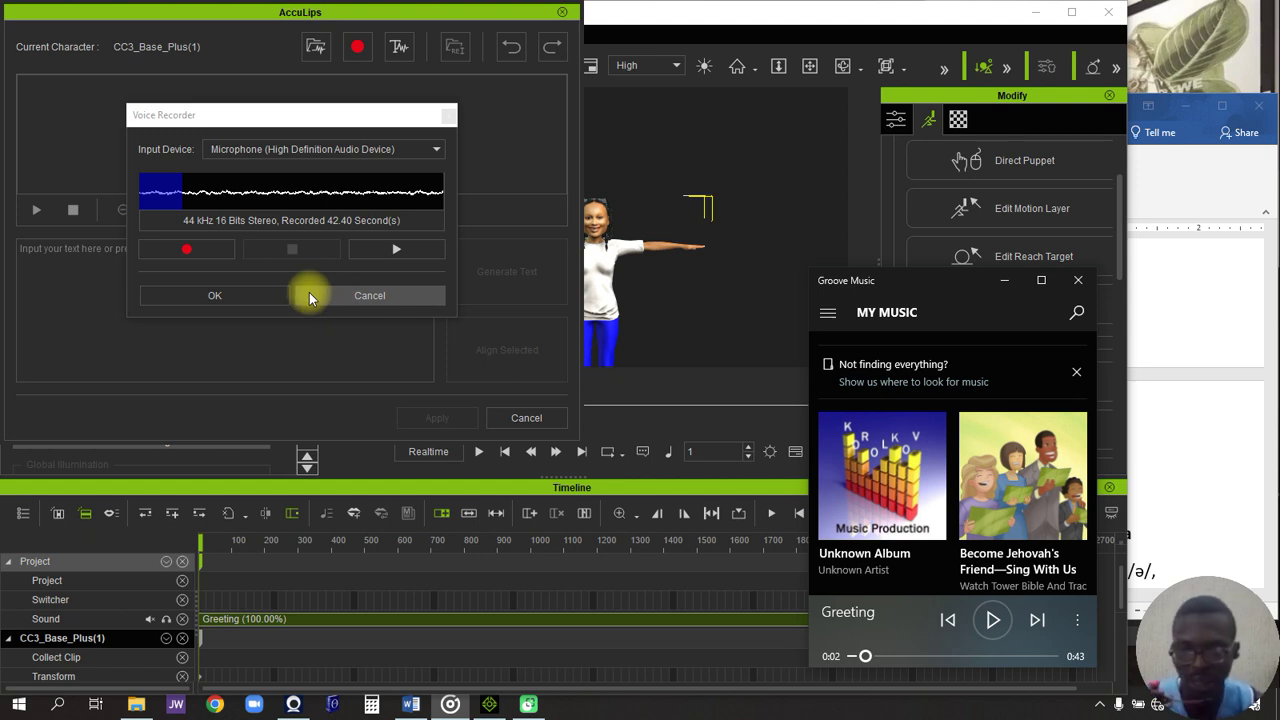
left_click(196, 297)
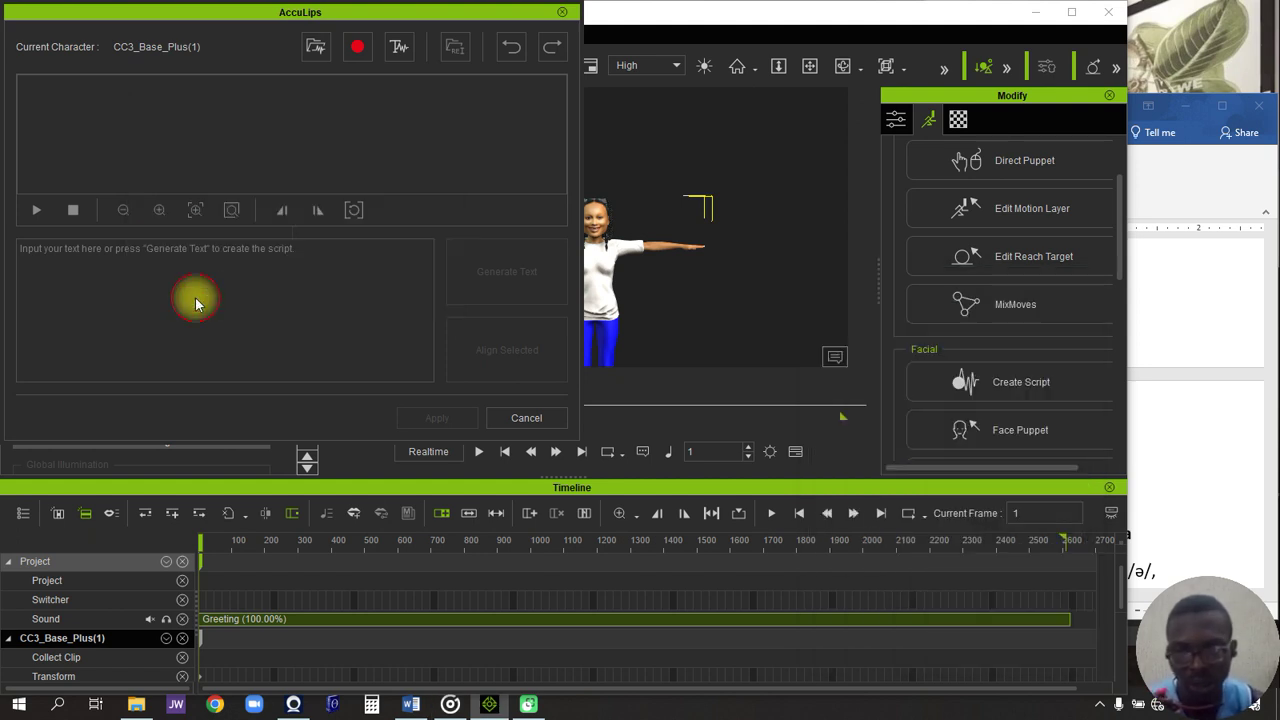
Start speech-to-text conversion in AccuLips and select the lyrics in the Word document
left_click(507, 272)
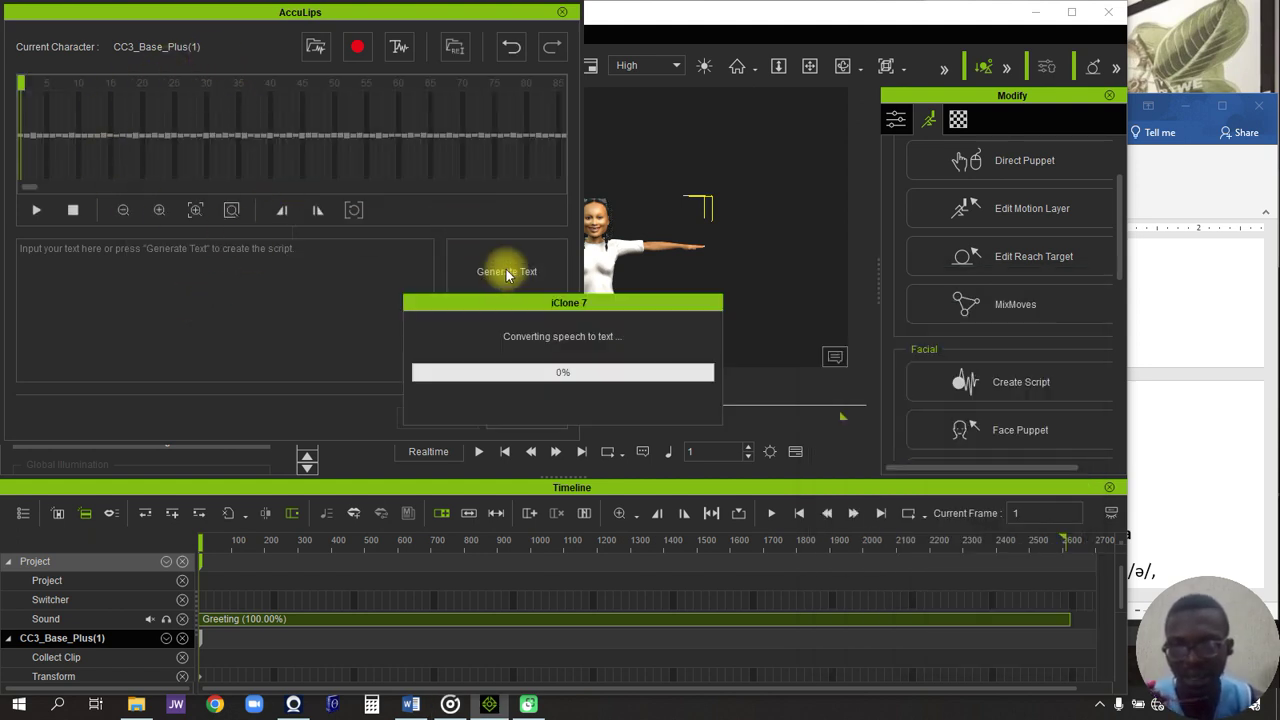
left_click(1210, 291)
left_click_drag(939, 481, 780, 289)
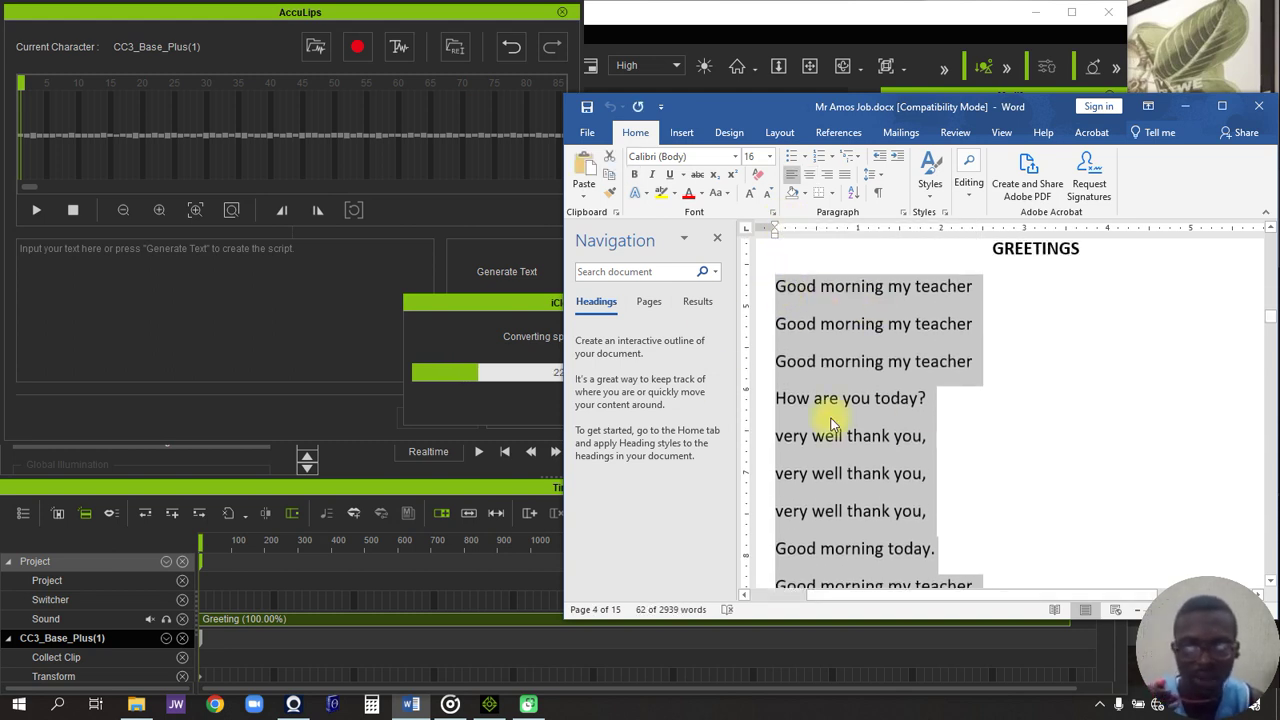
Refocus the AccuLips progress dialog and minimize the Word lyrics document
left_click(467, 304)
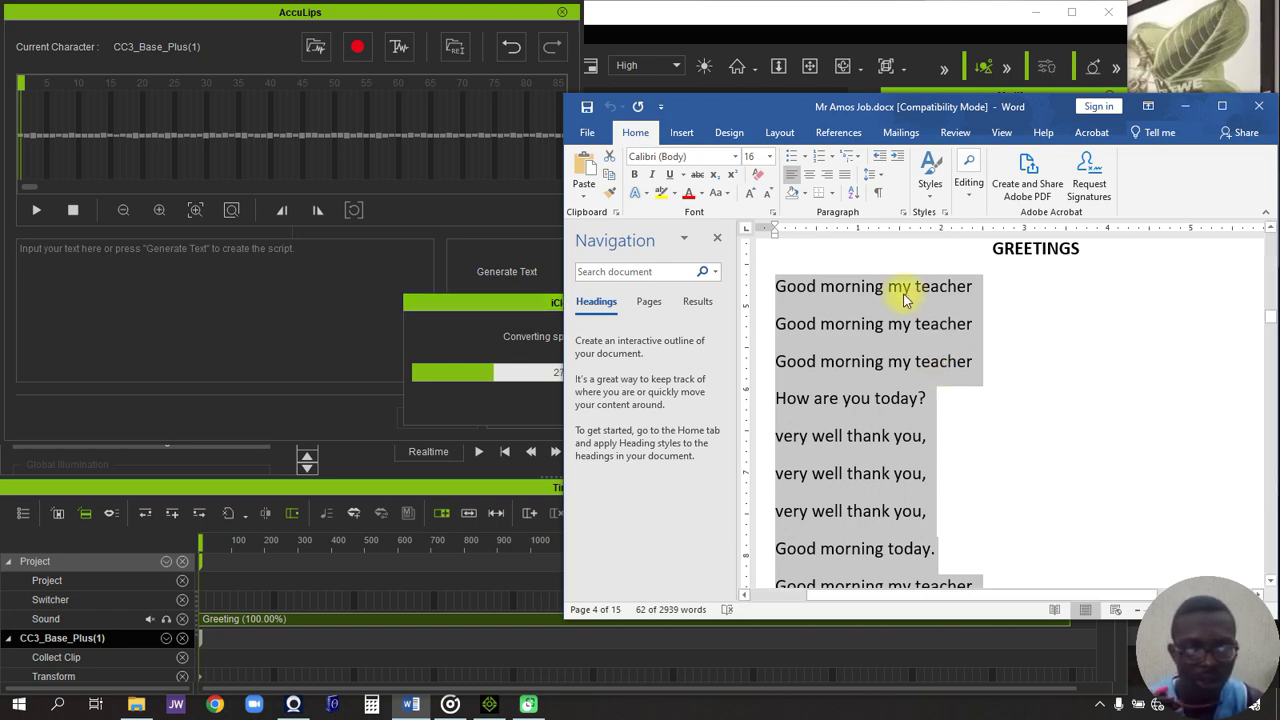
left_click(1182, 106)
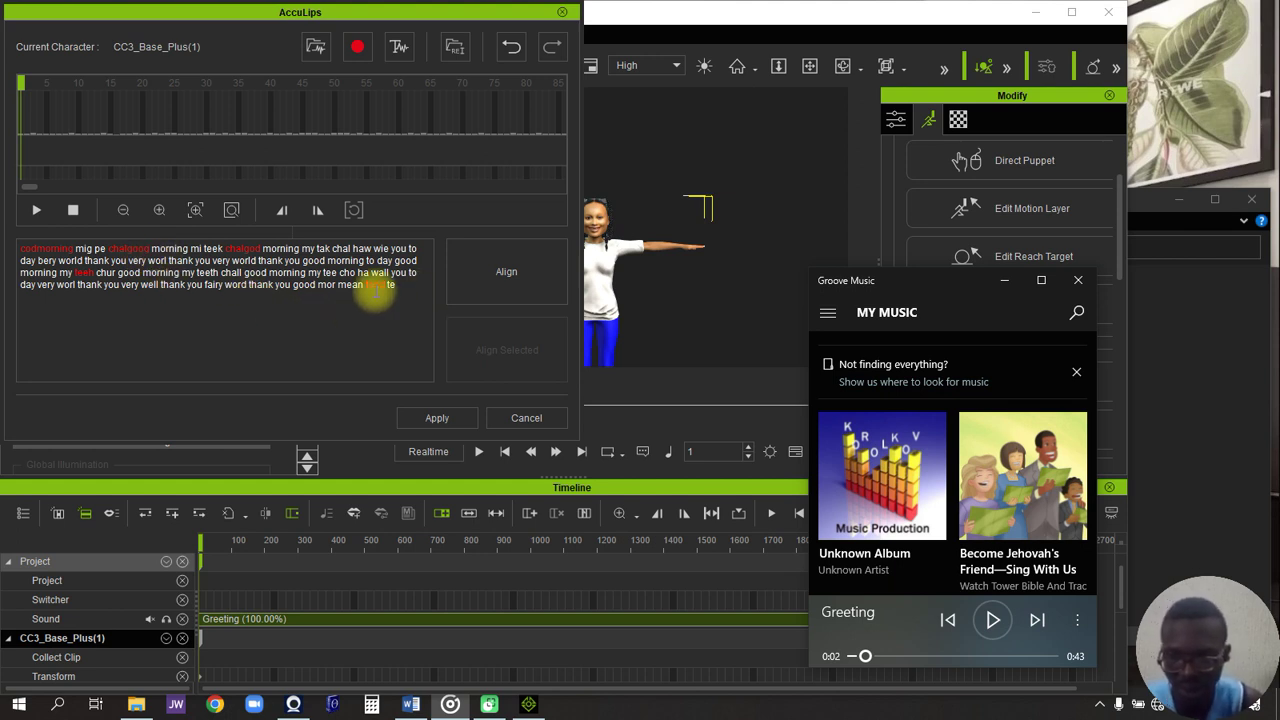
Replace the generated AccuLips script with the correct lyrics pasted from Word
left_click_drag(414, 286, 109, 211)
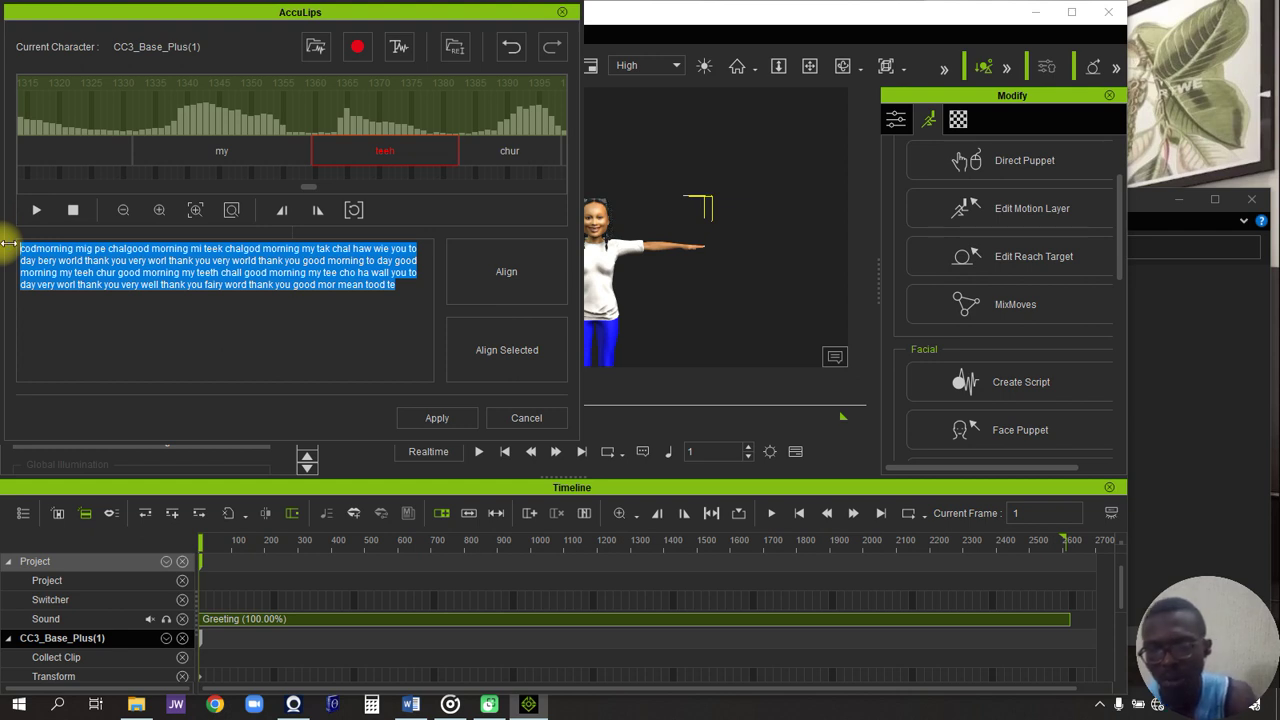
key("ctrl+v")
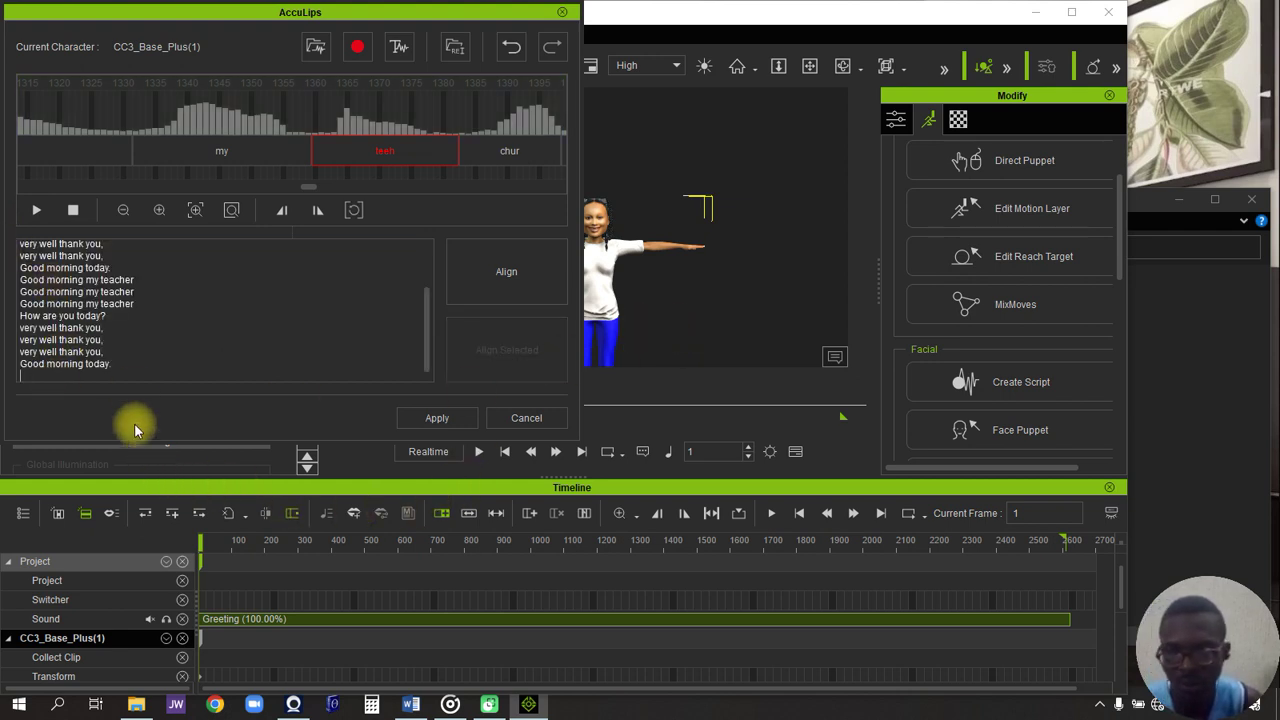
scroll(129, 371, "up", 1)
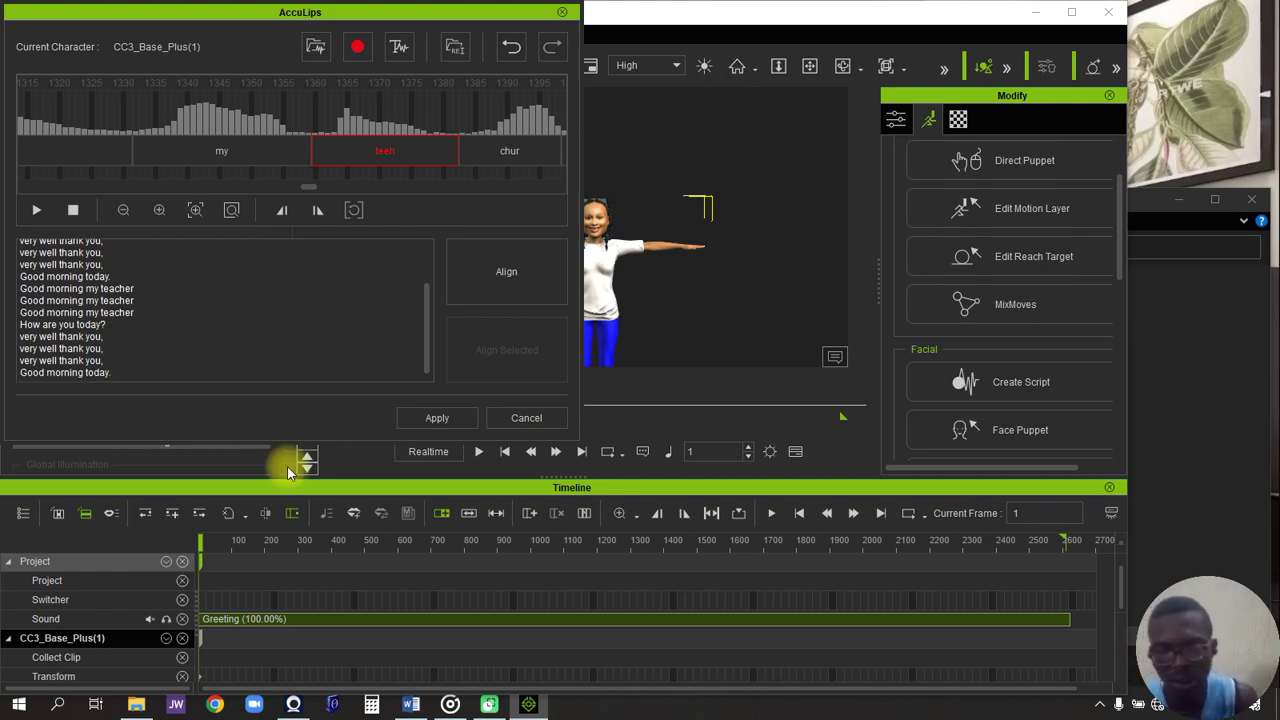
Check the lyrics in Word, then align the AccuLips script to the song audio
left_click(410, 704)
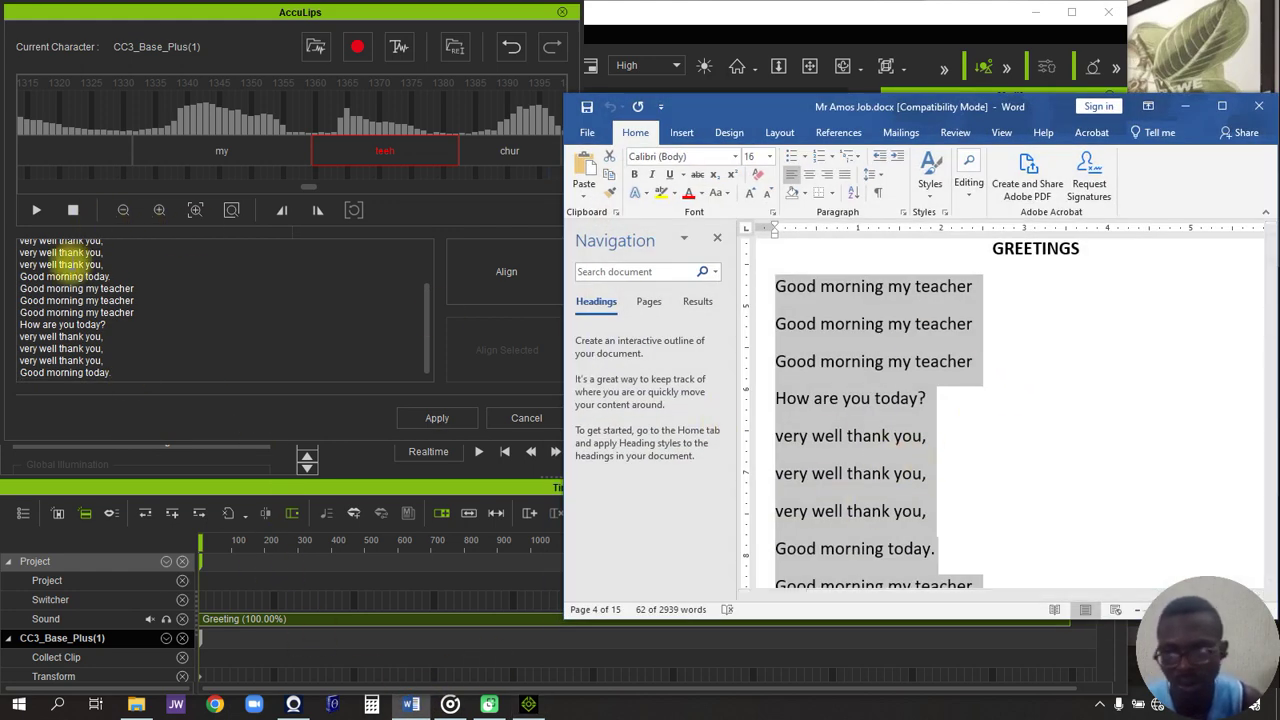
scroll(60, 250, "up", 3)
left_click(64, 262)
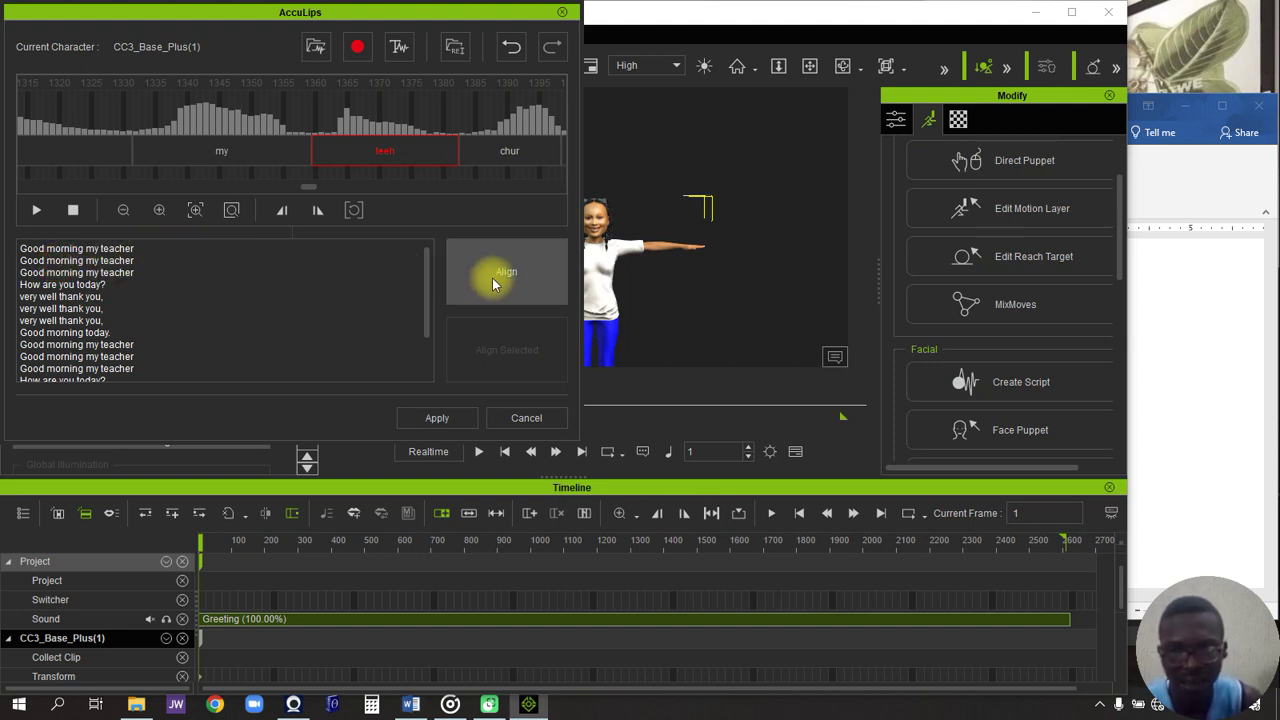
left_click(492, 278)
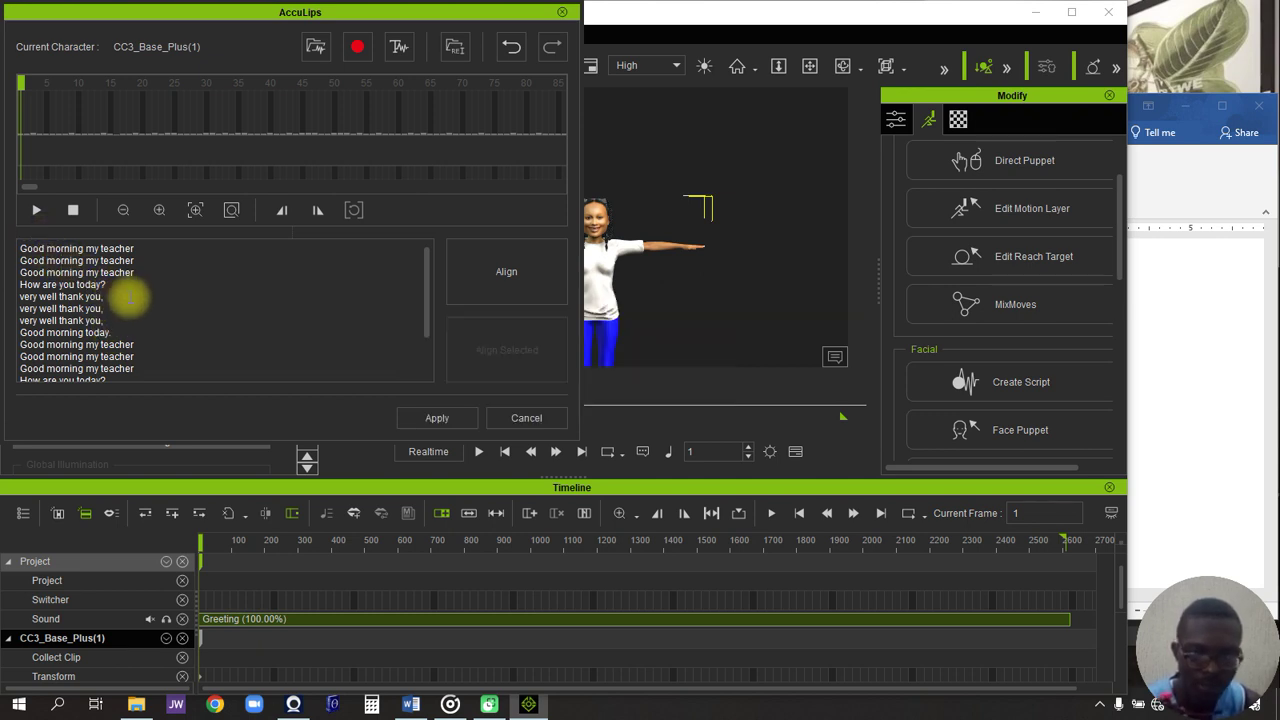
Preview the aligned 'morning my' words with the audio, then apply the lip-sync to the character
left_click_drag(40, 190, 74, 193)
left_click(106, 82)
left_click(35, 213)
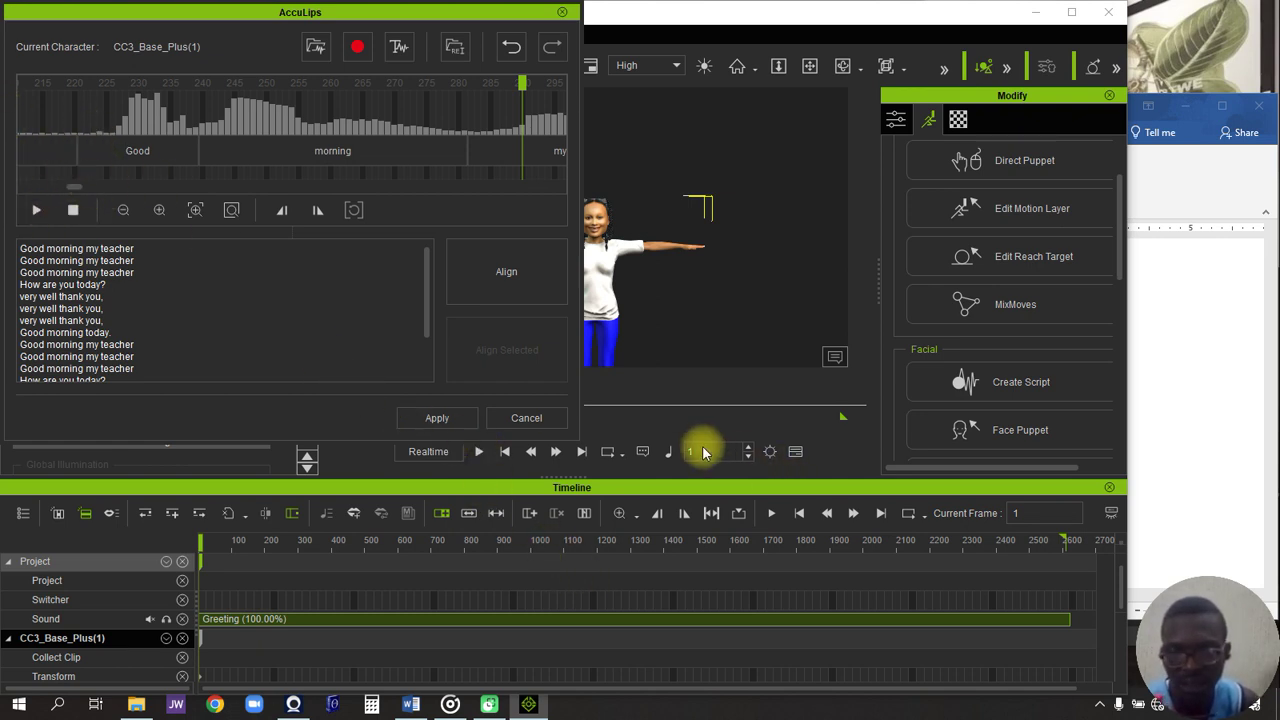
left_click(420, 417)
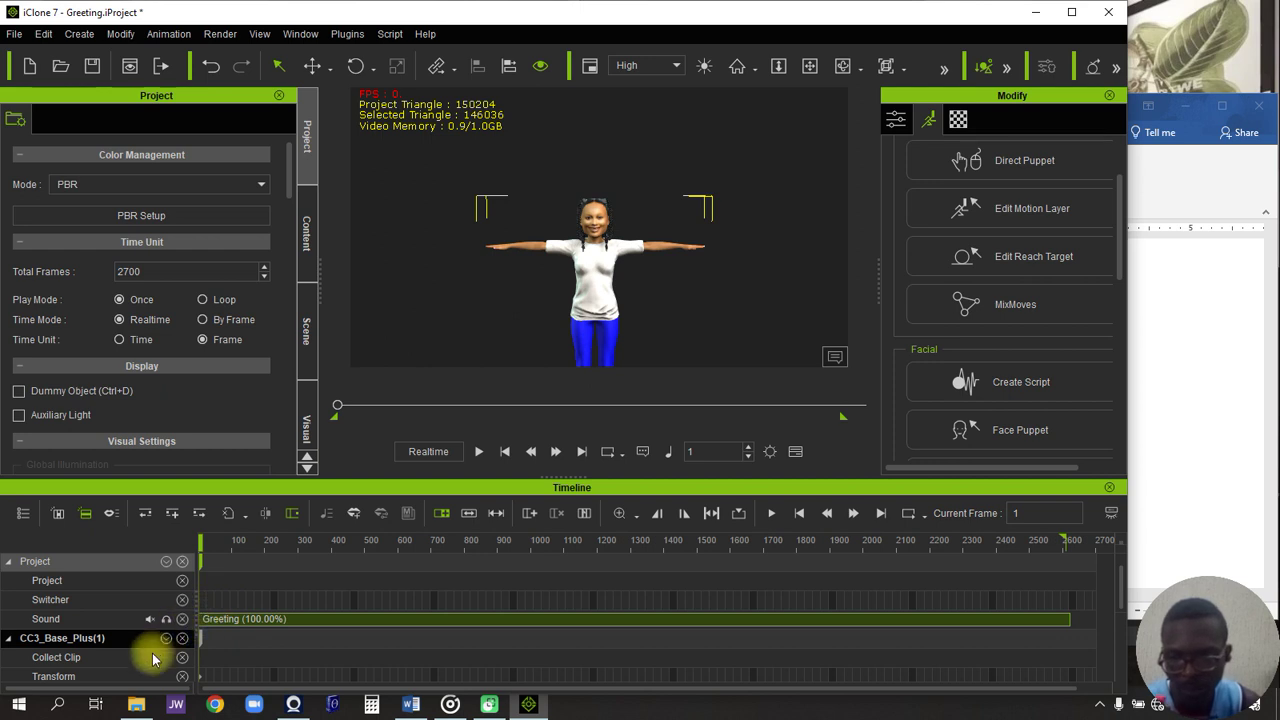
Inspect the record_temp Viseme, Voice and Lips tracks, then zoom onto the character's face
scroll(149, 651, "down", 5)
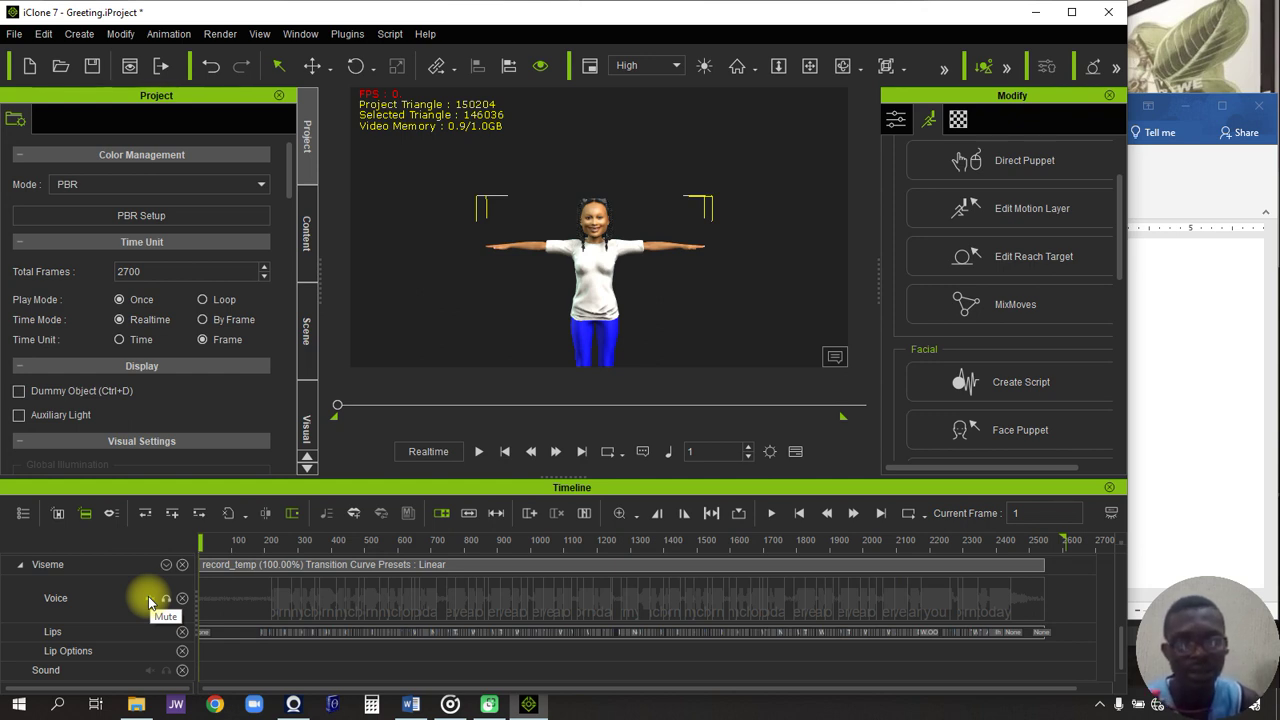
scroll(224, 582, "up", 5)
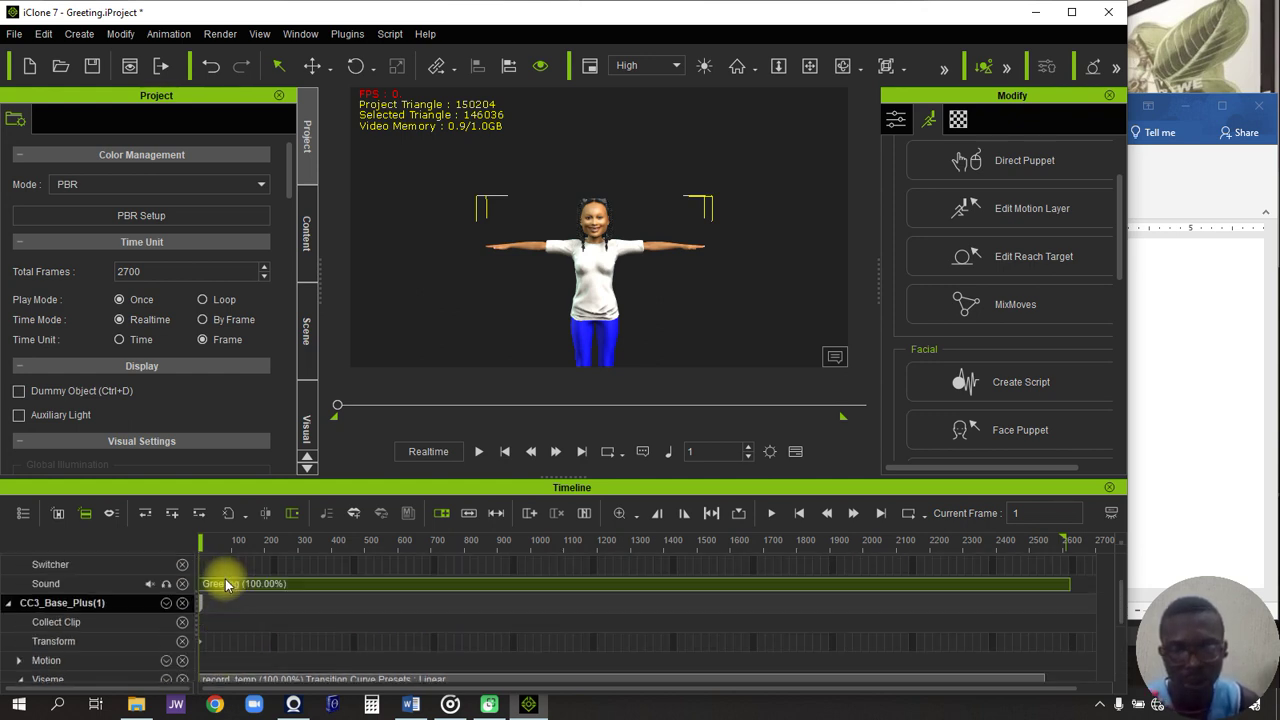
scroll(224, 584, "up", 2)
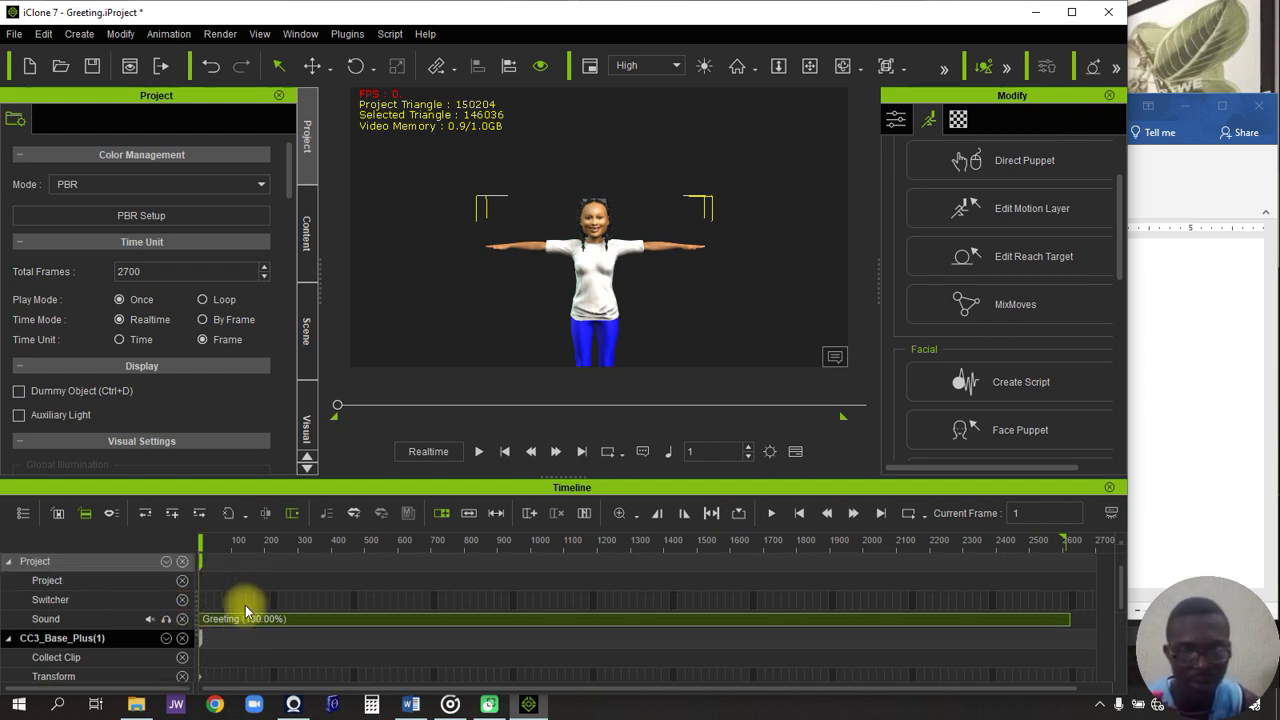
scroll(245, 605, "down", 6)
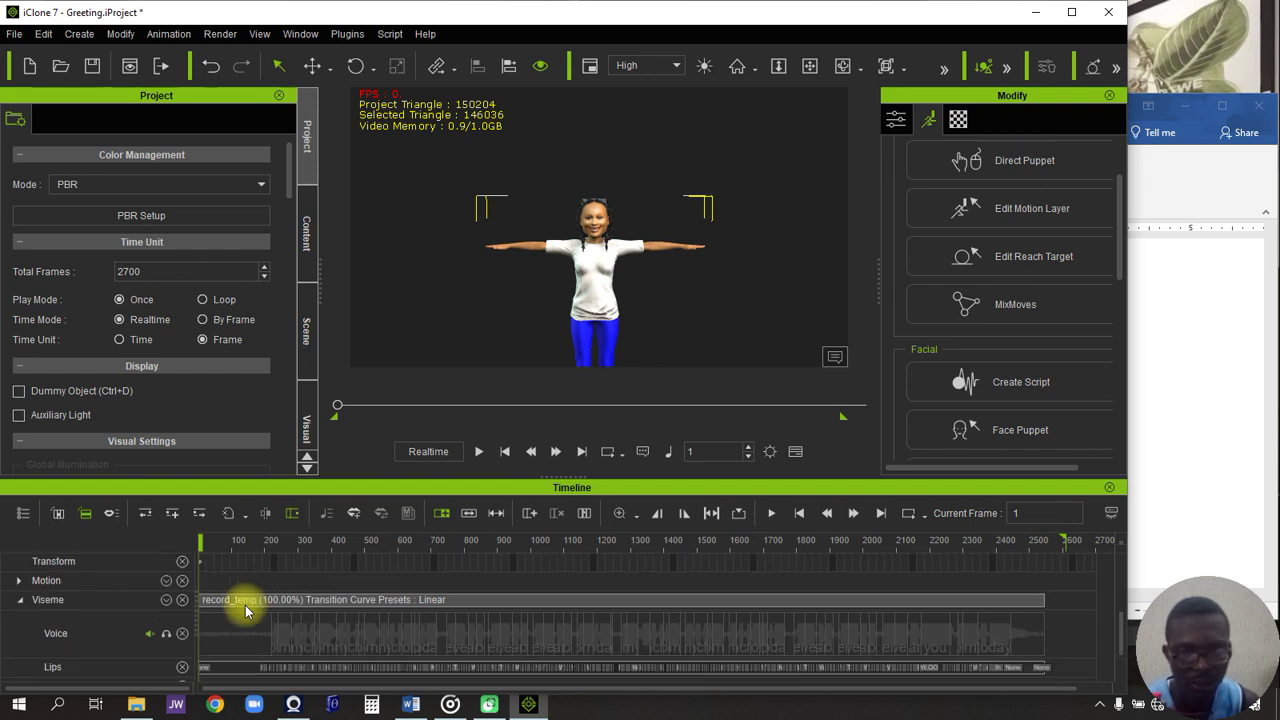
left_click(479, 450)
Play the lip-sync, then nudge the record_temp viseme clip slightly later on the timeline
scroll(586, 191, "up", 5)
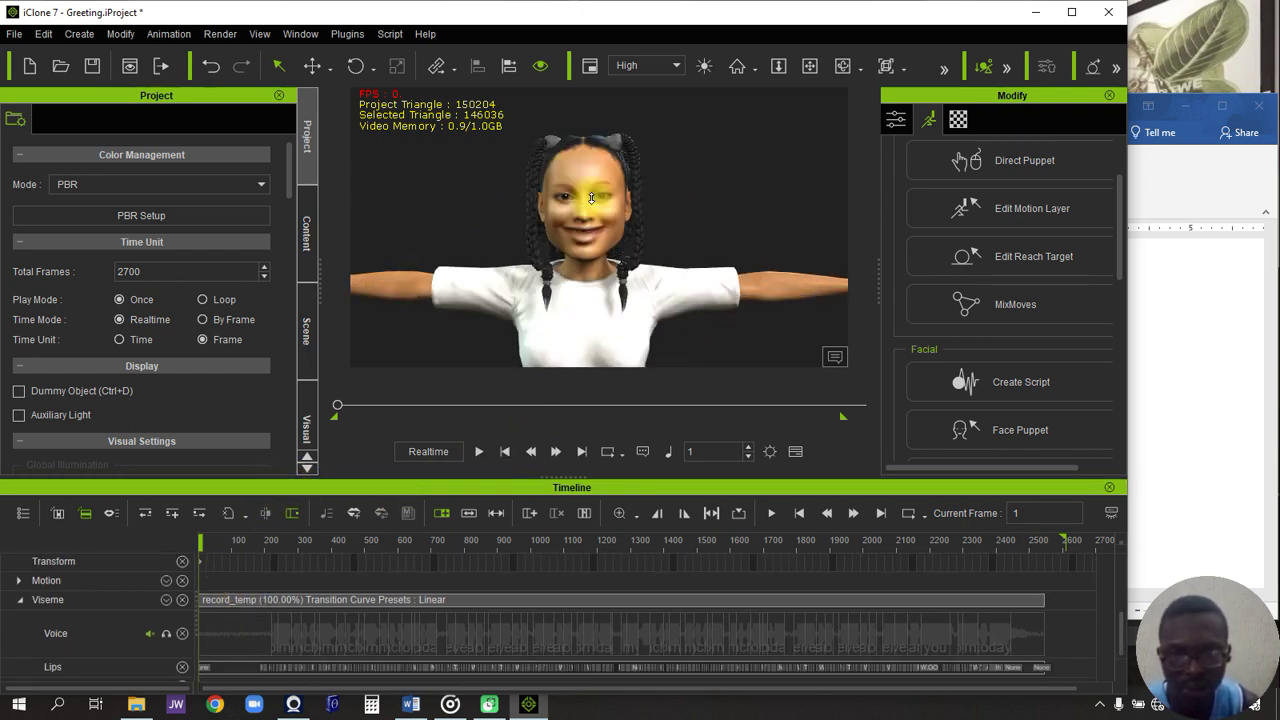
scroll(591, 196, "up", 2)
scroll(591, 196, "down", 8)
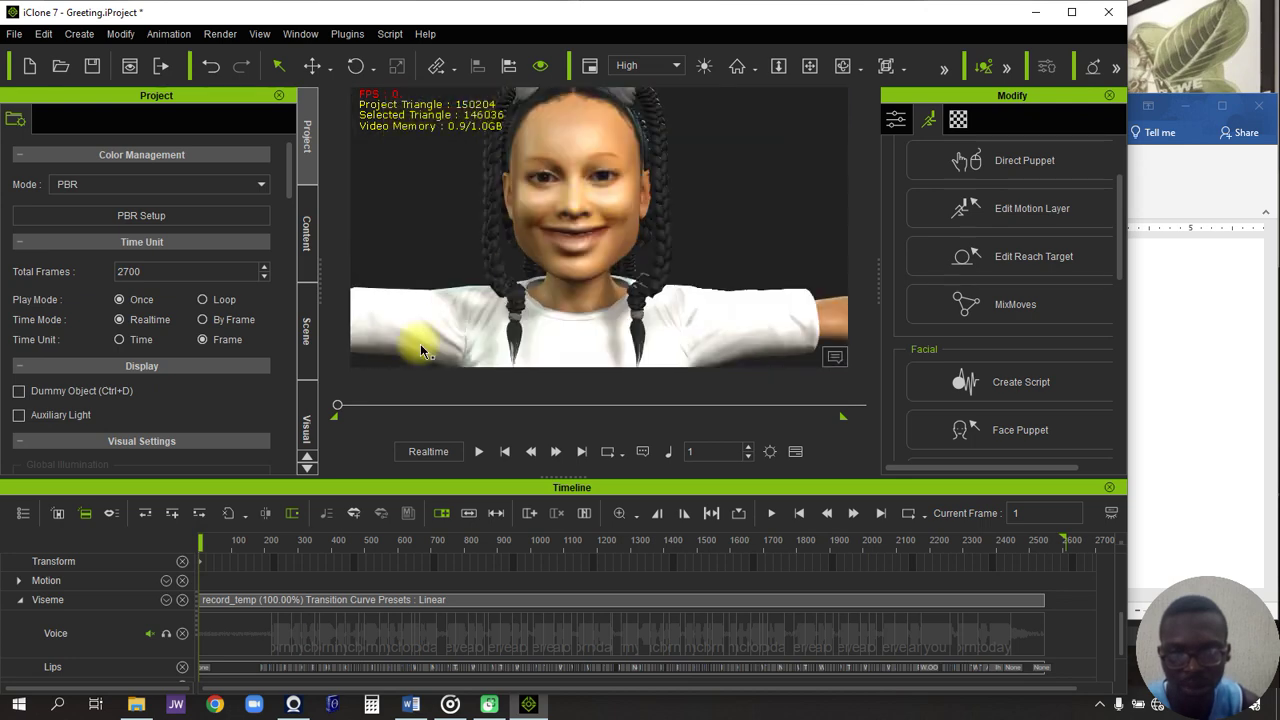
left_click(479, 451)
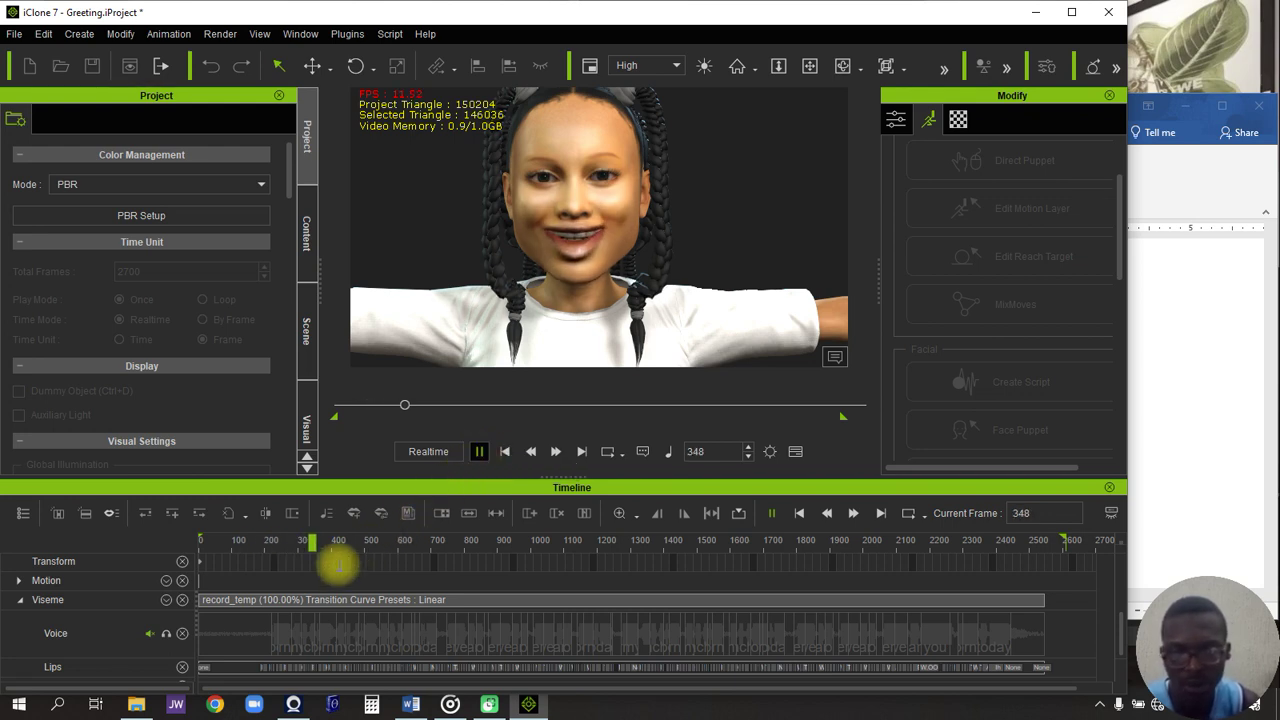
key("space")
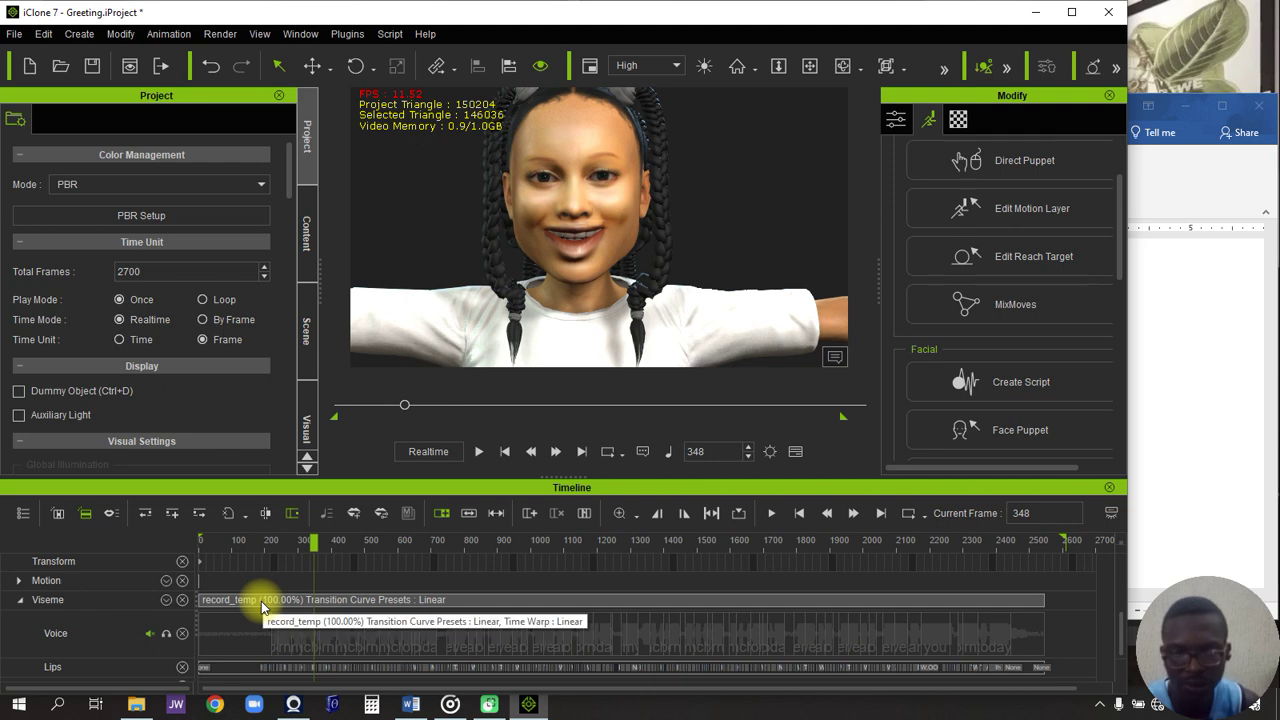
left_click(261, 601)
left_click_drag(261, 601, 267, 605)
Replay from around frames 186–207 to recheck the lip timing against the music
left_click(267, 602)
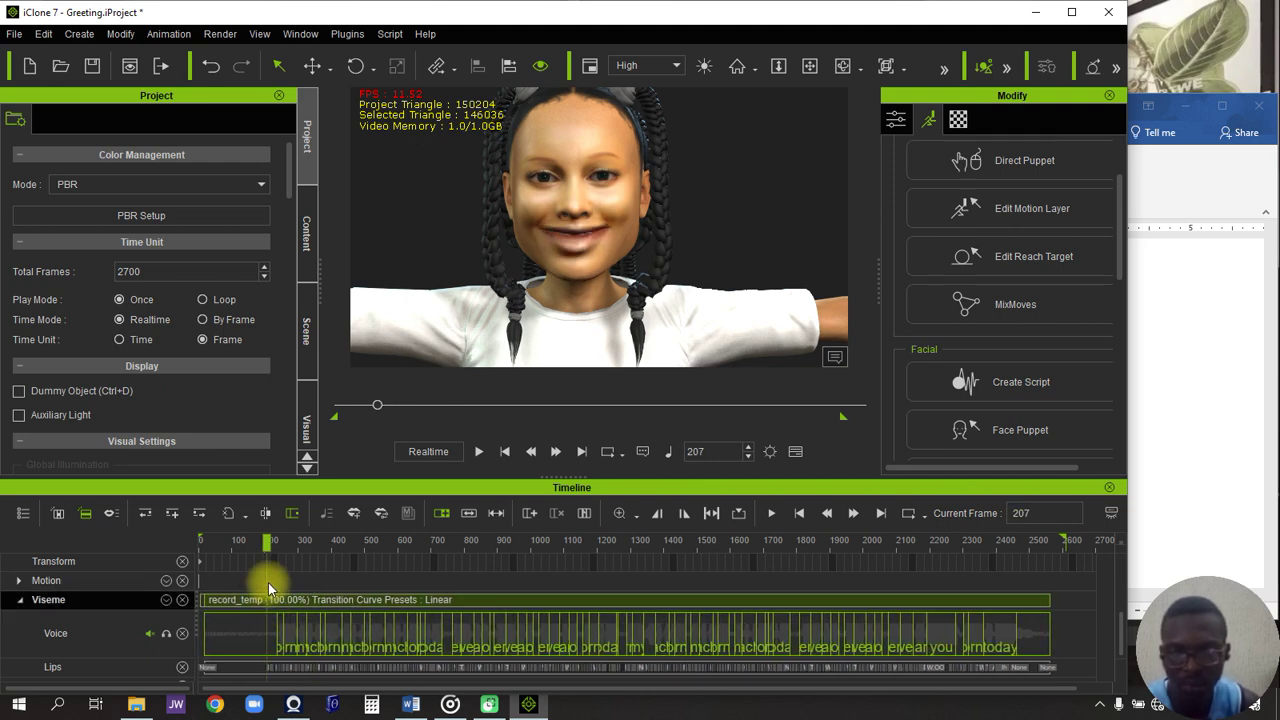
left_click(480, 451)
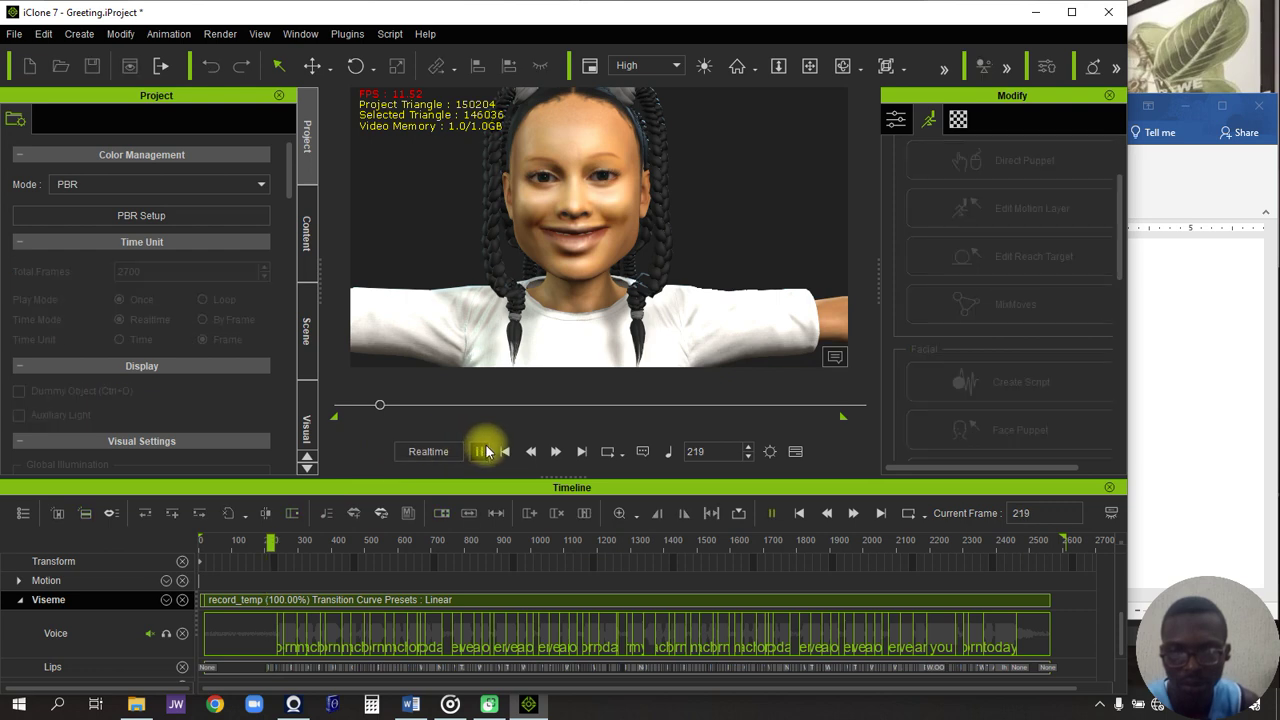
left_click(483, 451)
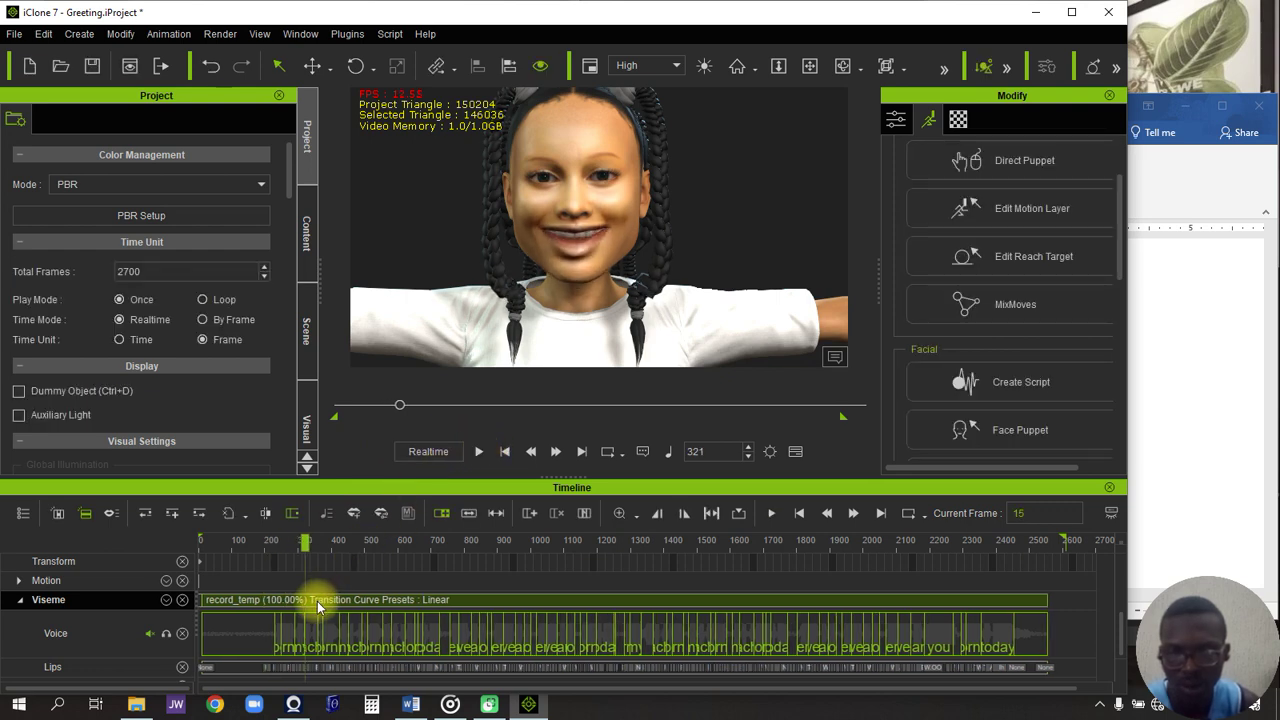
left_click(478, 451)
left_click(230, 513)
left_click(265, 541)
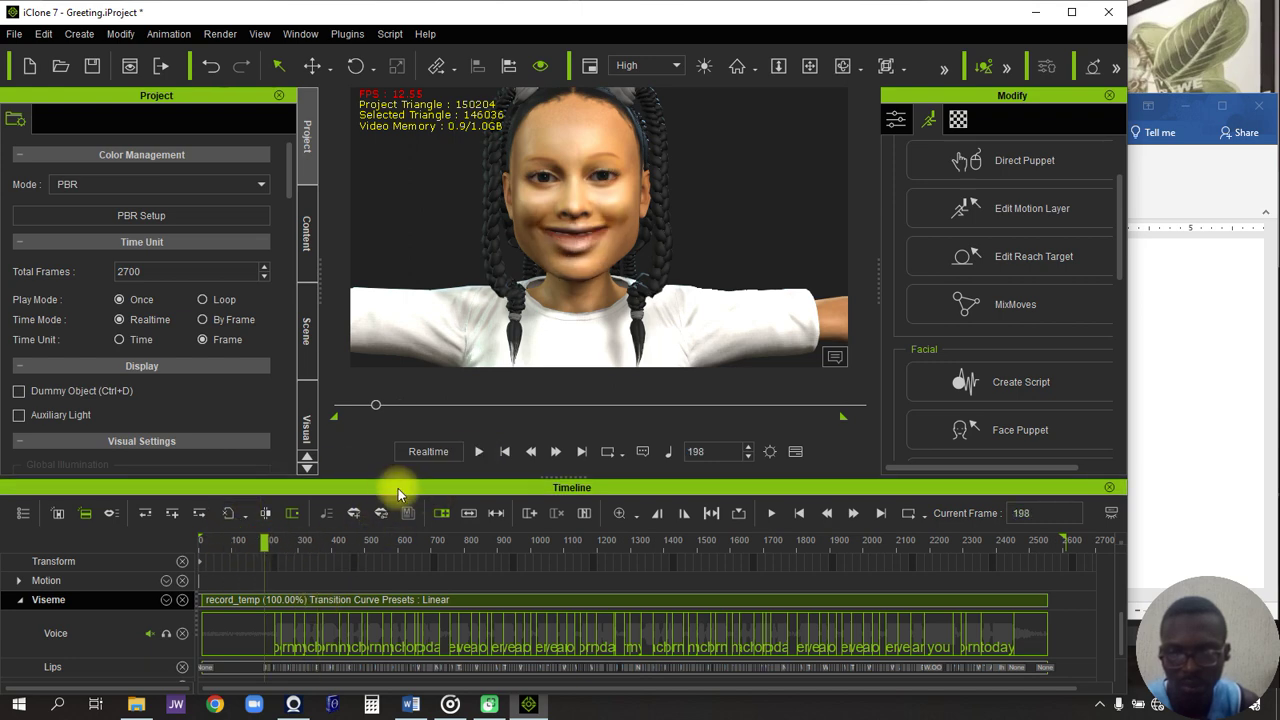
left_click(478, 451)
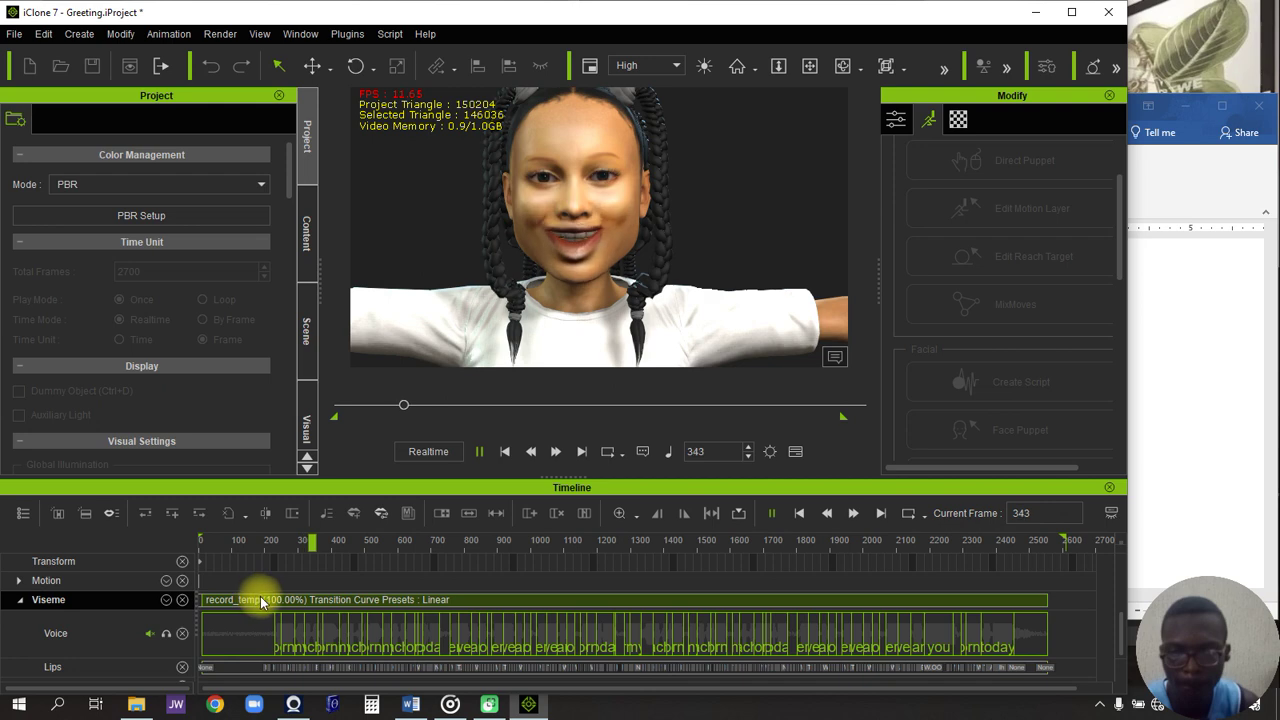
left_click(260, 596)
left_click(479, 459)
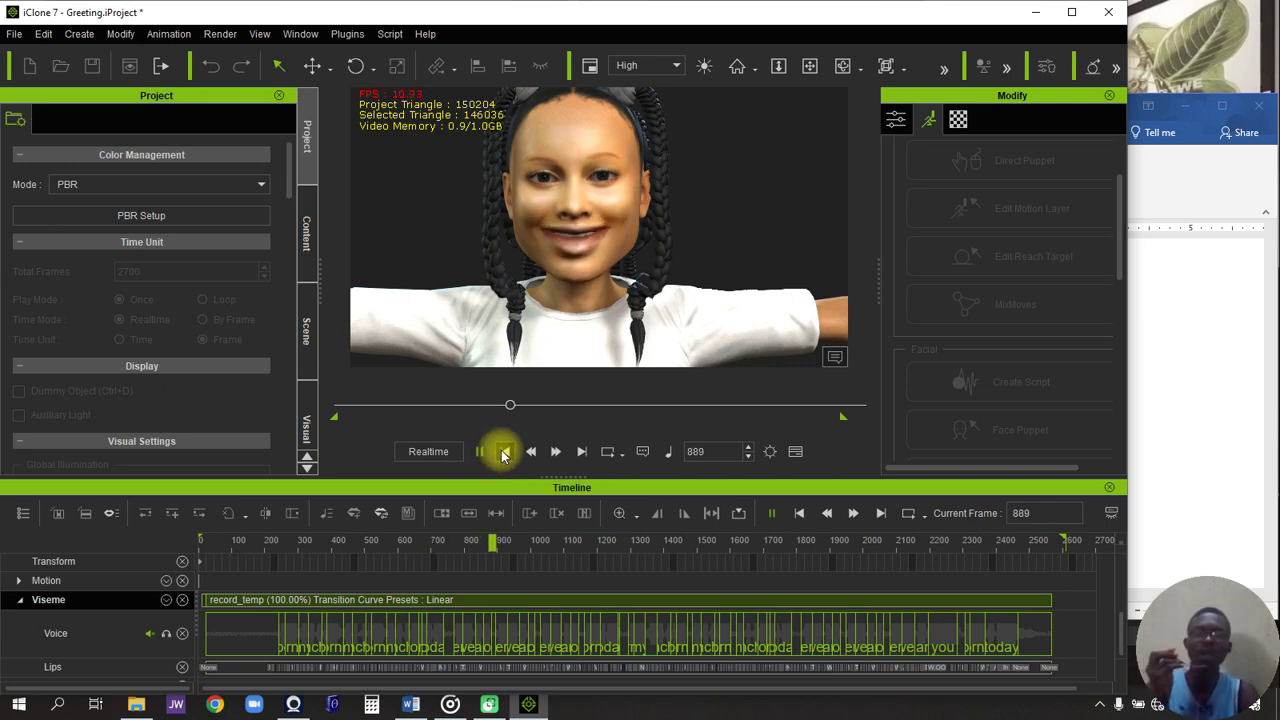
Stop the Greeting playback and rewind to frame 1
left_click(504, 452)
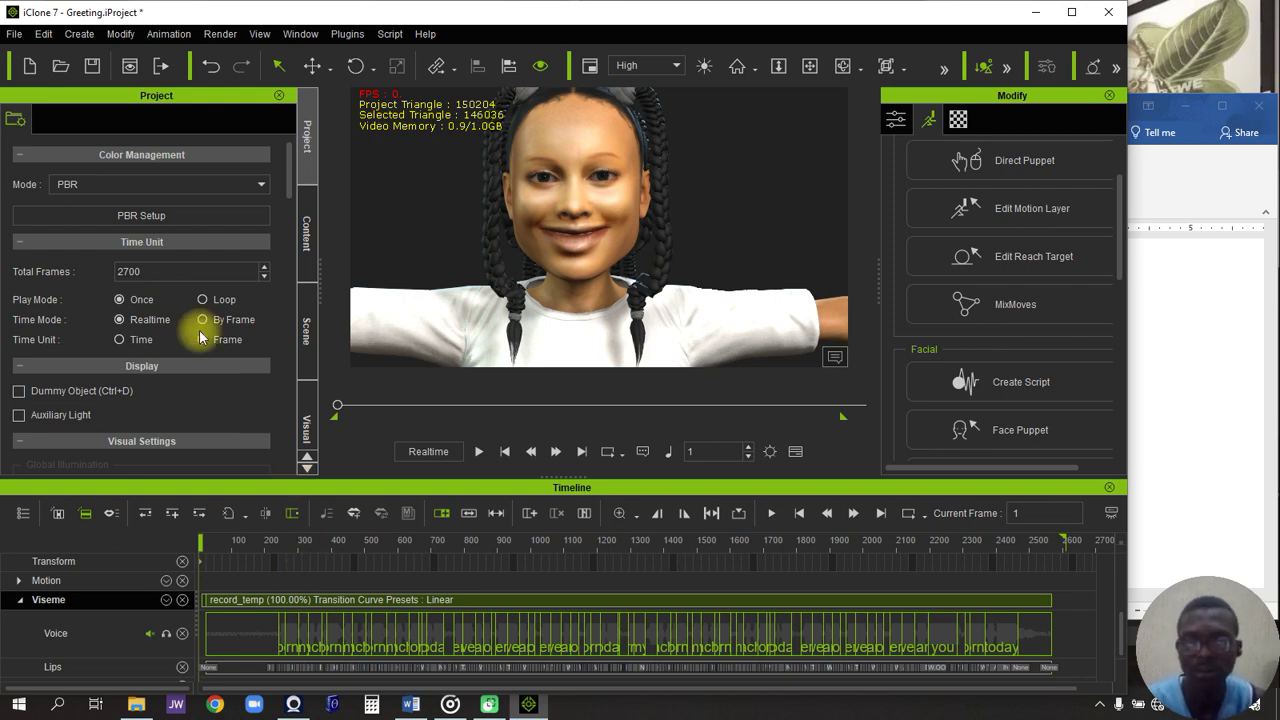
left_click(336, 35)
mouse_move(381, 79)
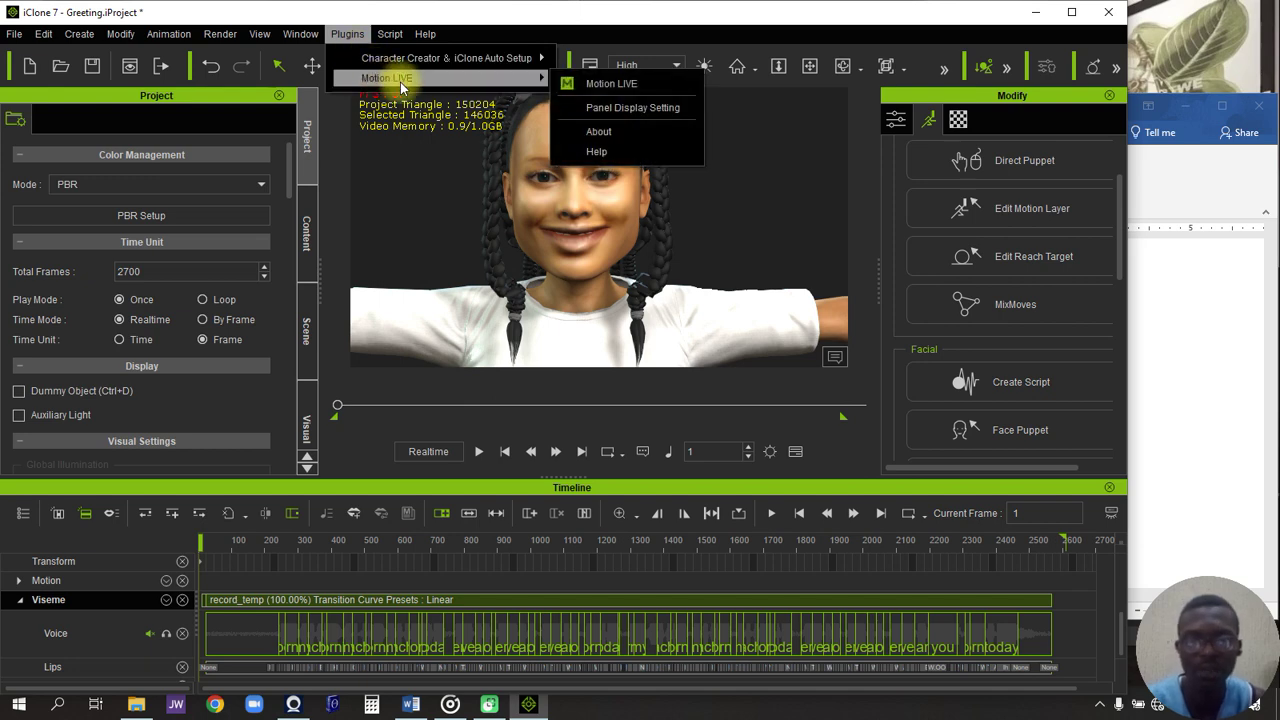
left_click(648, 27)
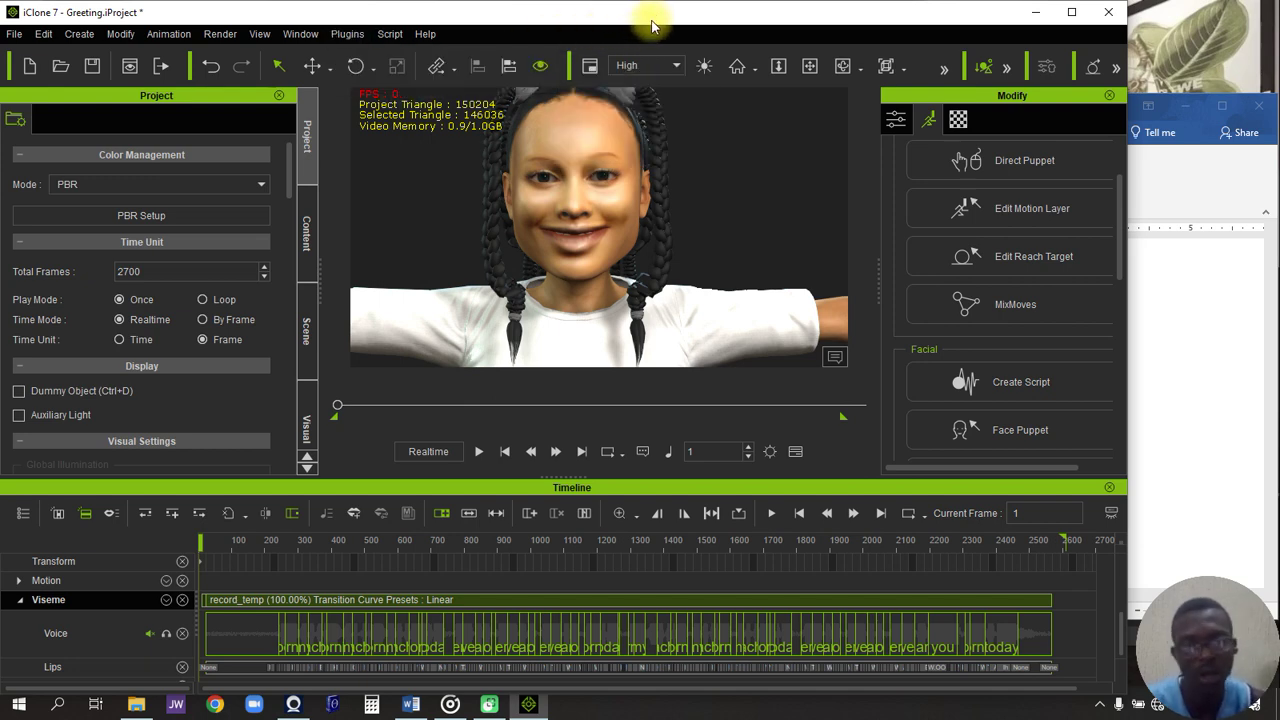